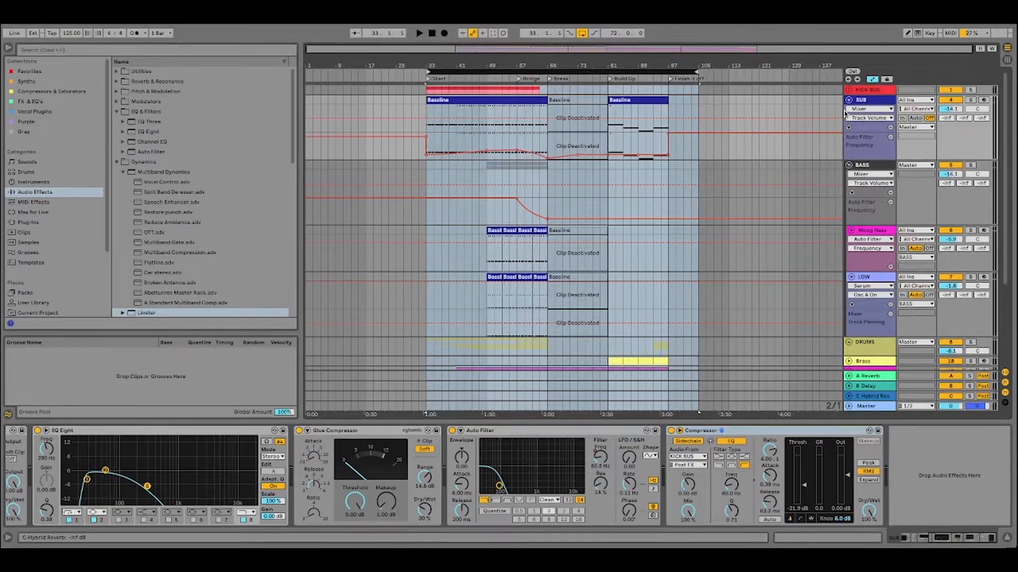
Fold the SUB track and the BASS group in the arrangement.
click(848, 99)
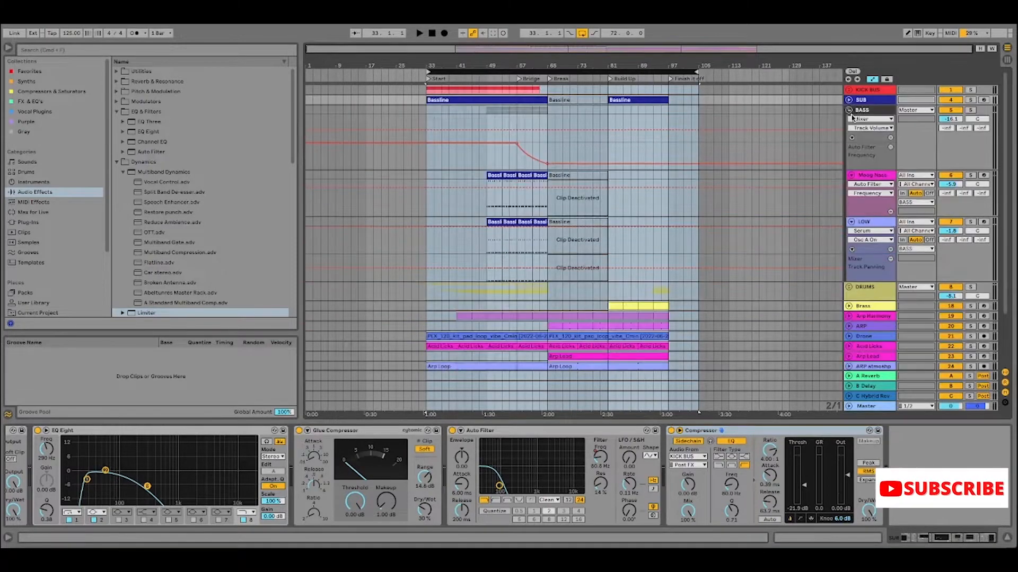
click(848, 110)
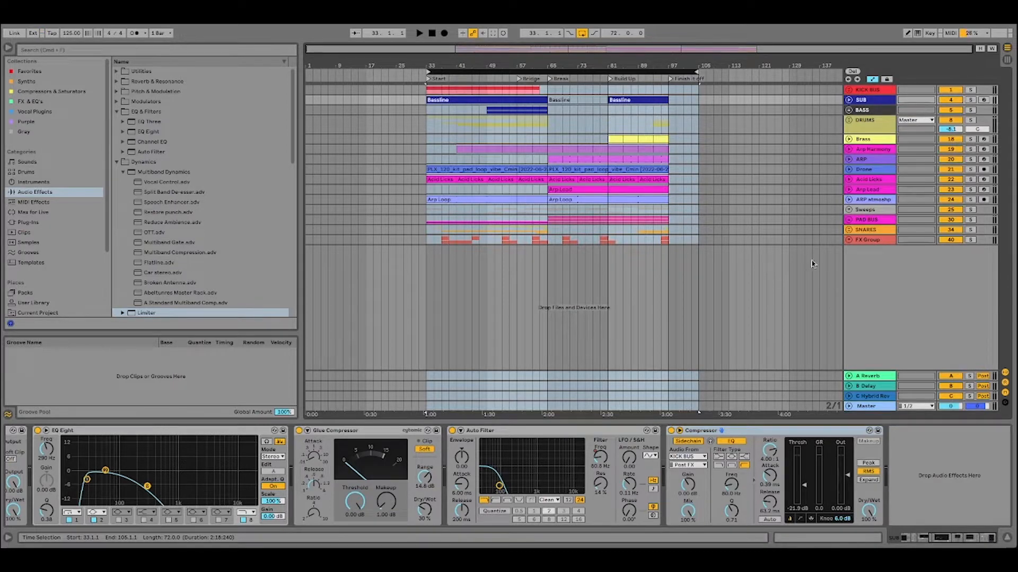
click(838, 271)
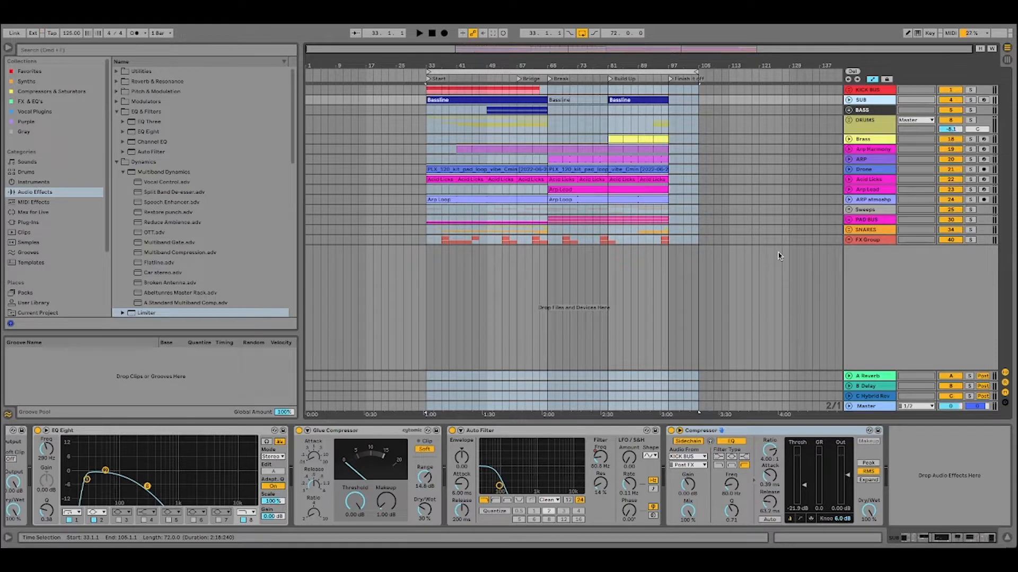
click(848, 101)
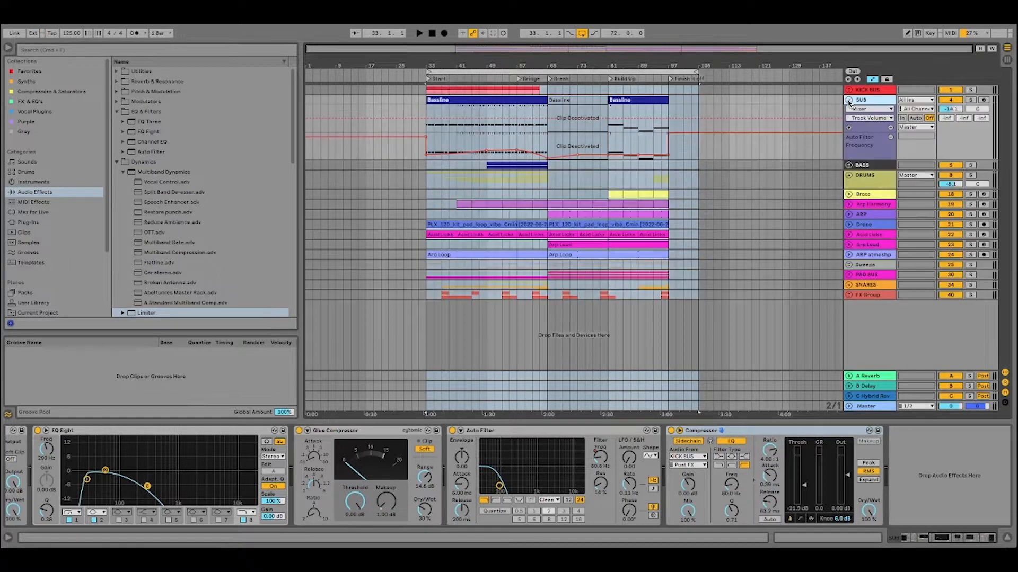
click(848, 101)
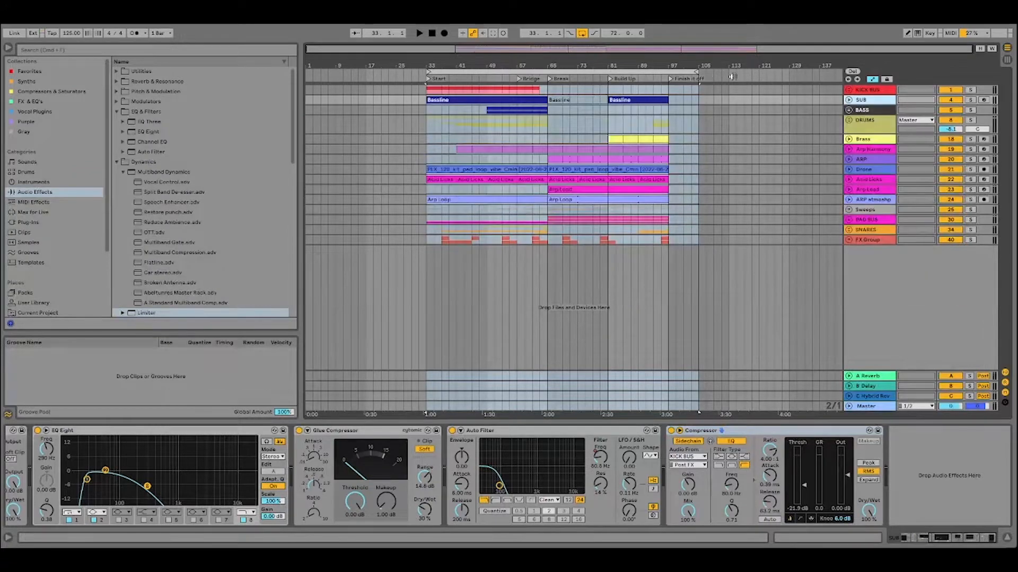
Start playback, unfold the KICK BUS group, and examine its two kick waveforms closely from bar 33.
key(space)
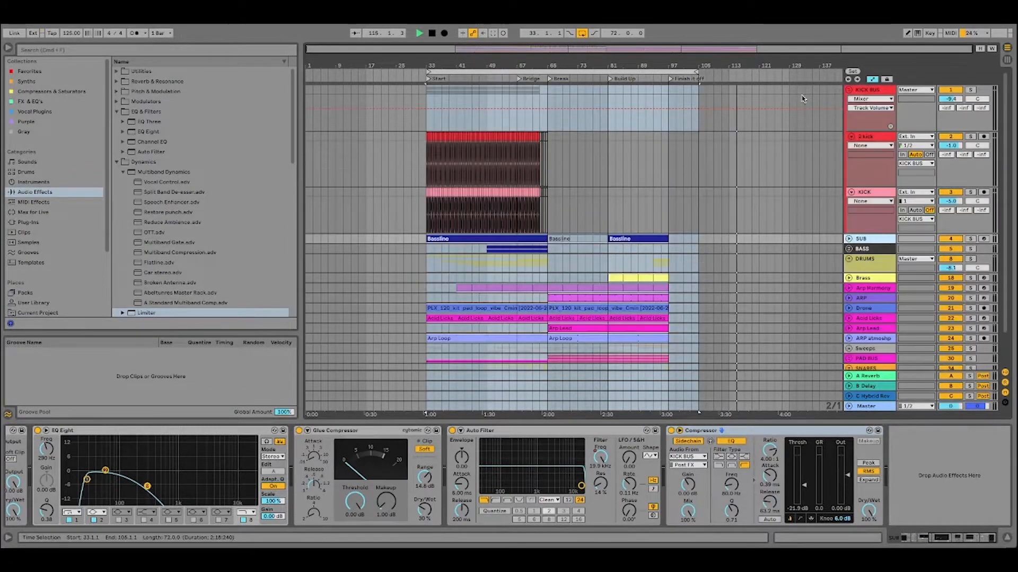
click(849, 89)
drag(434, 63, 484, 130)
drag(468, 64, 539, 60)
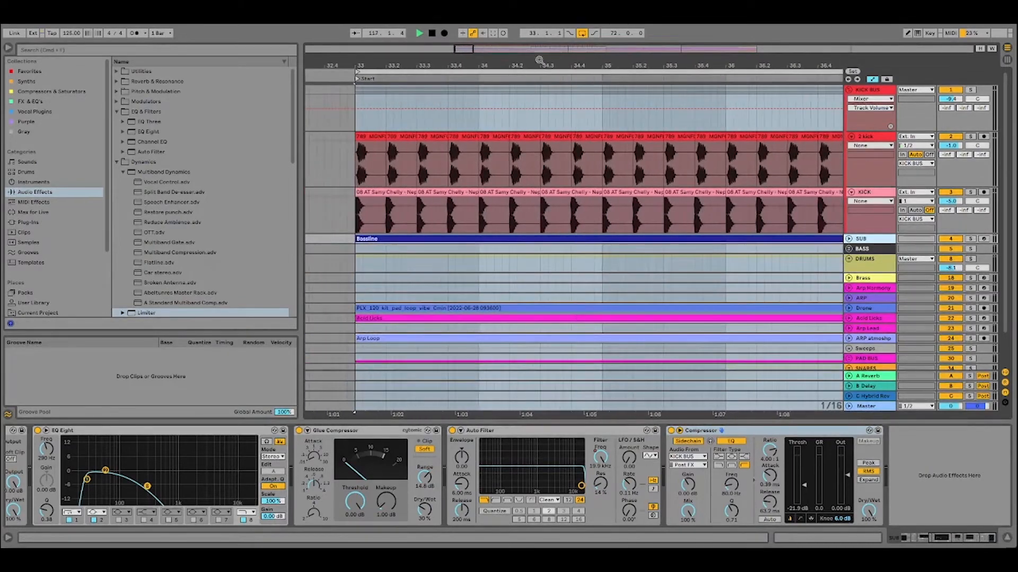
drag(358, 64, 411, 165)
click(395, 192)
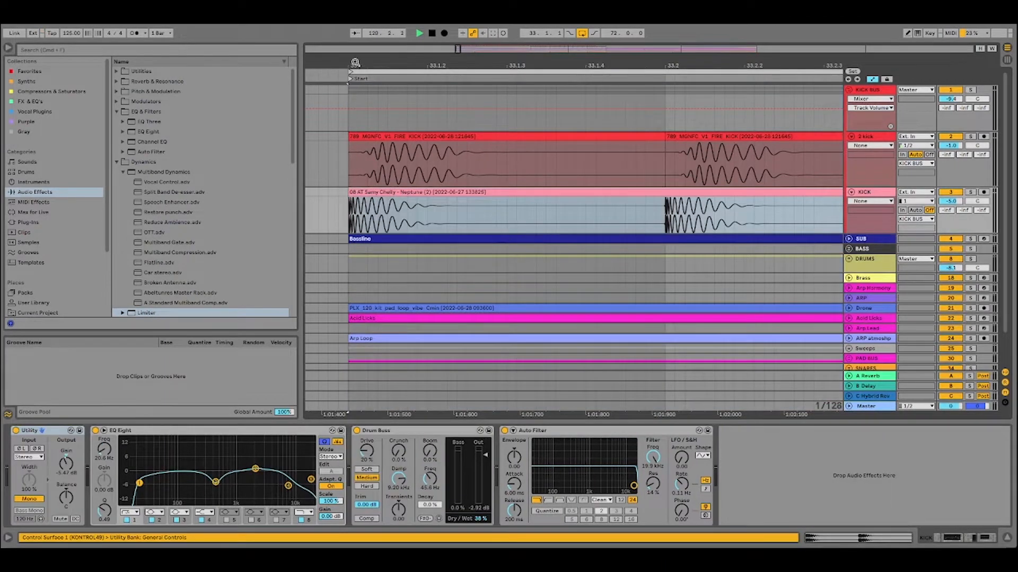
drag(356, 64, 429, 157)
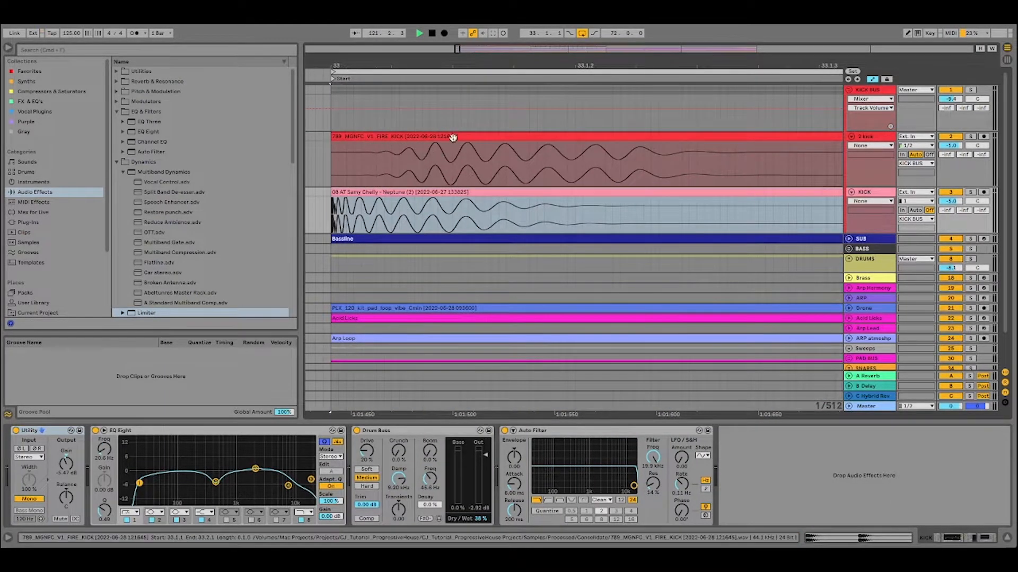
drag(522, 66, 414, 168)
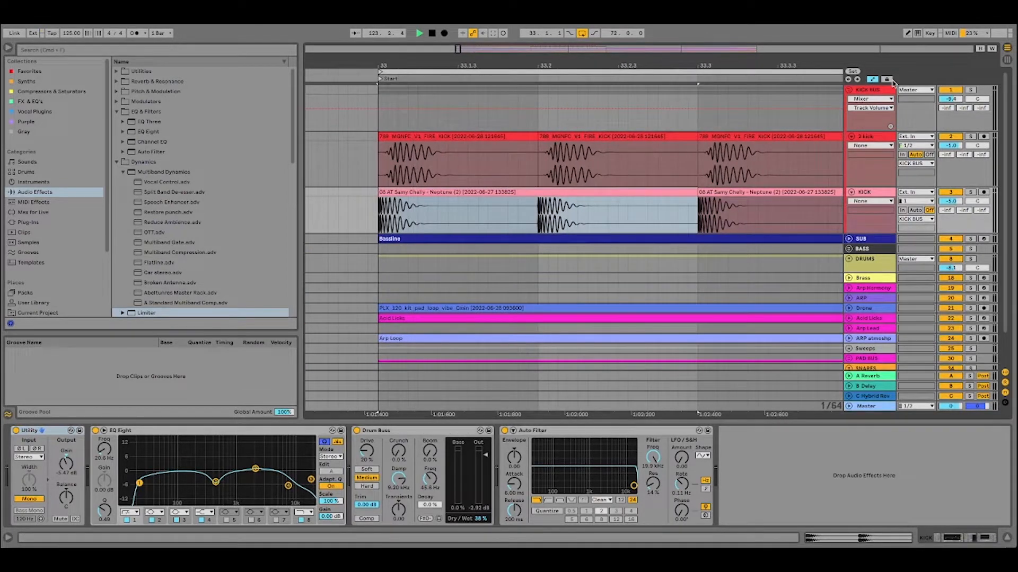
Hide the automation lanes in the arrangement and show the kick tracks from Start to Build Up.
click(872, 81)
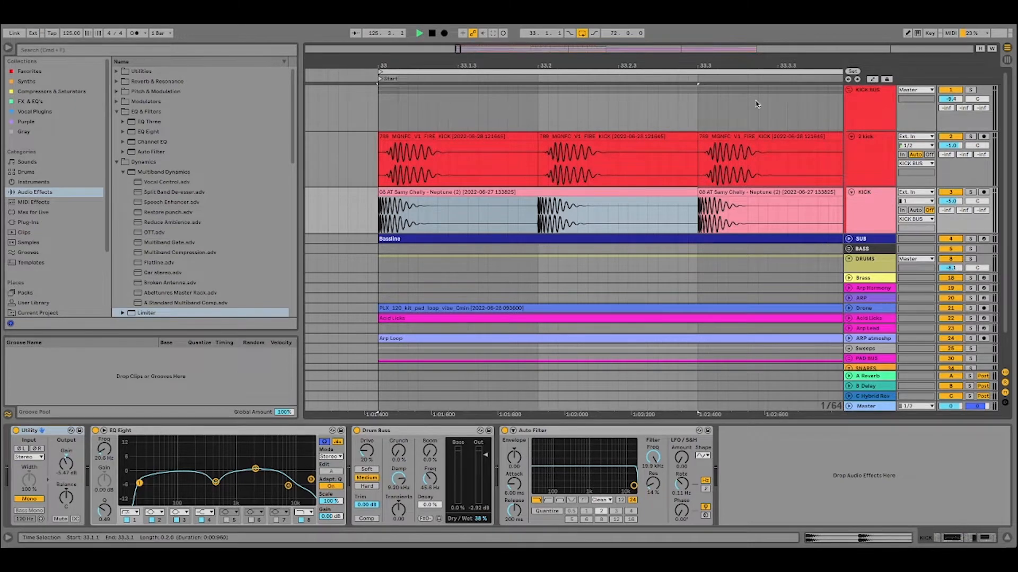
drag(496, 60, 363, 11)
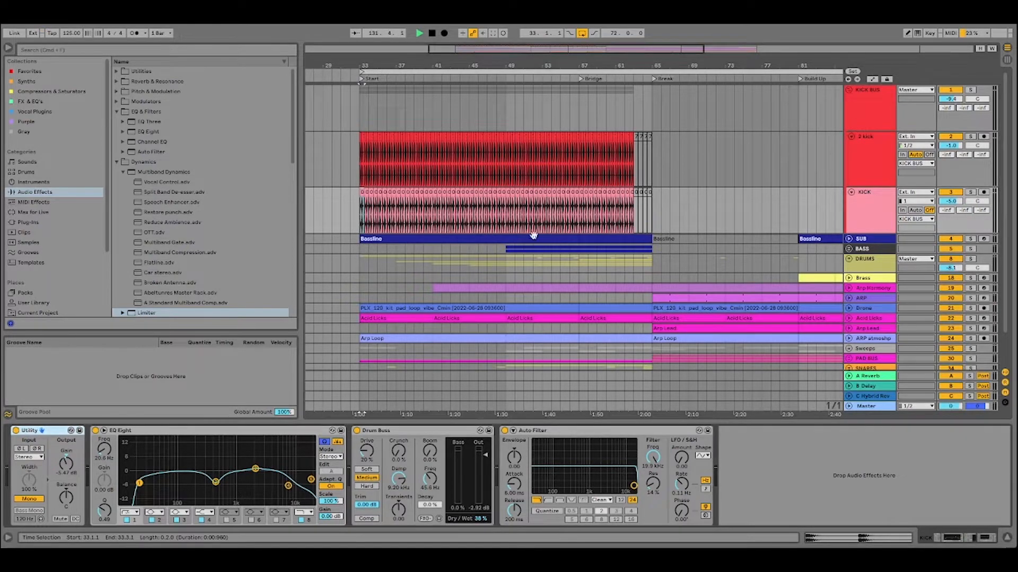
Open the Neutron 3 plug-in on the KICK BUS, examine its Transient Shaper and Compressor 1 modules, and close its window.
click(868, 142)
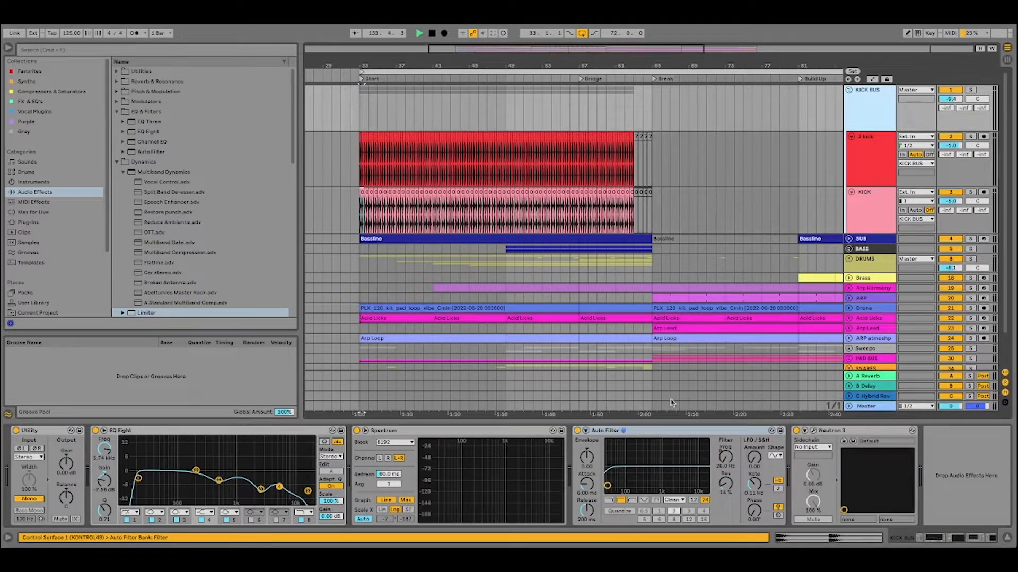
click(829, 431)
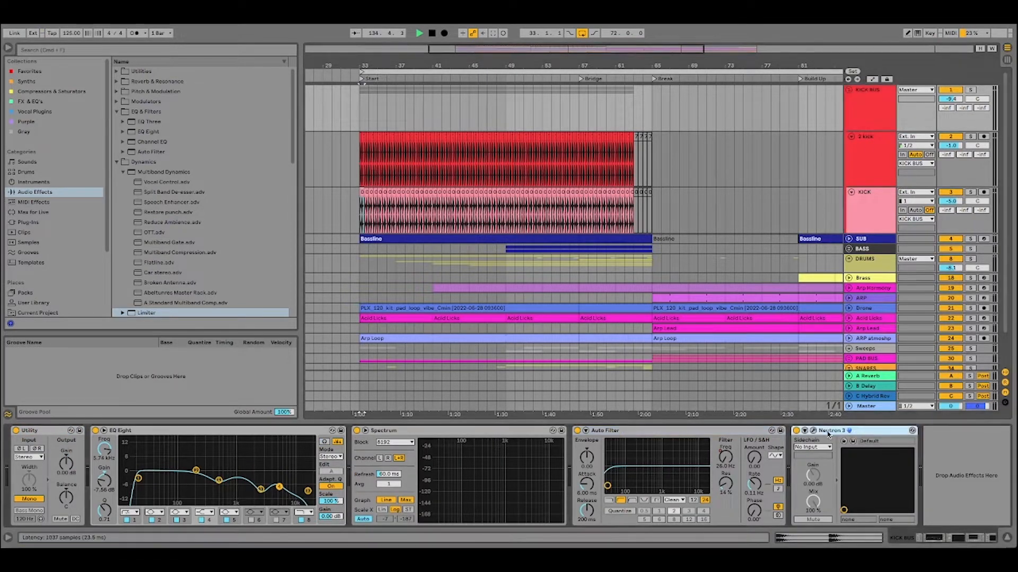
click(813, 431)
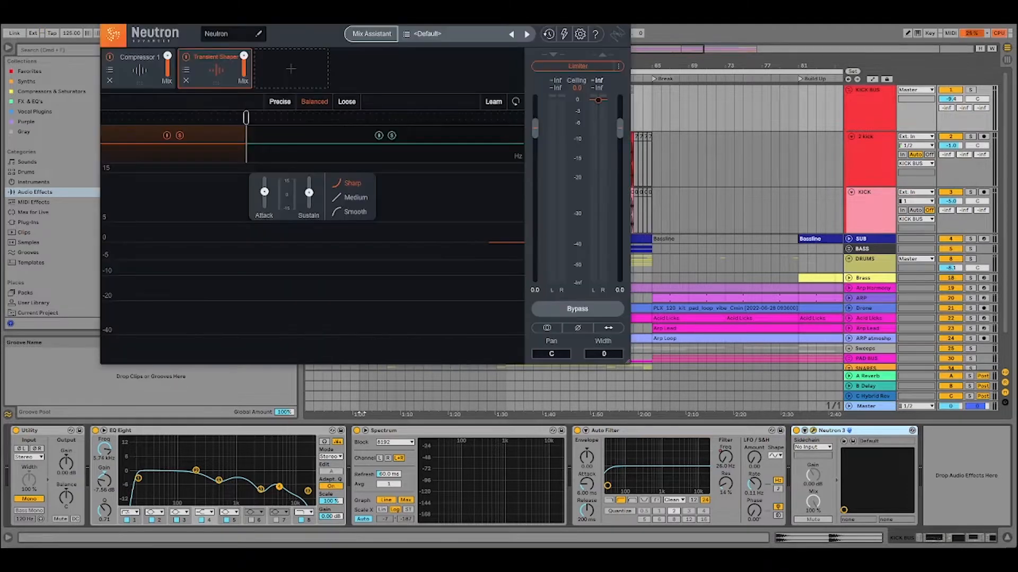
click(132, 77)
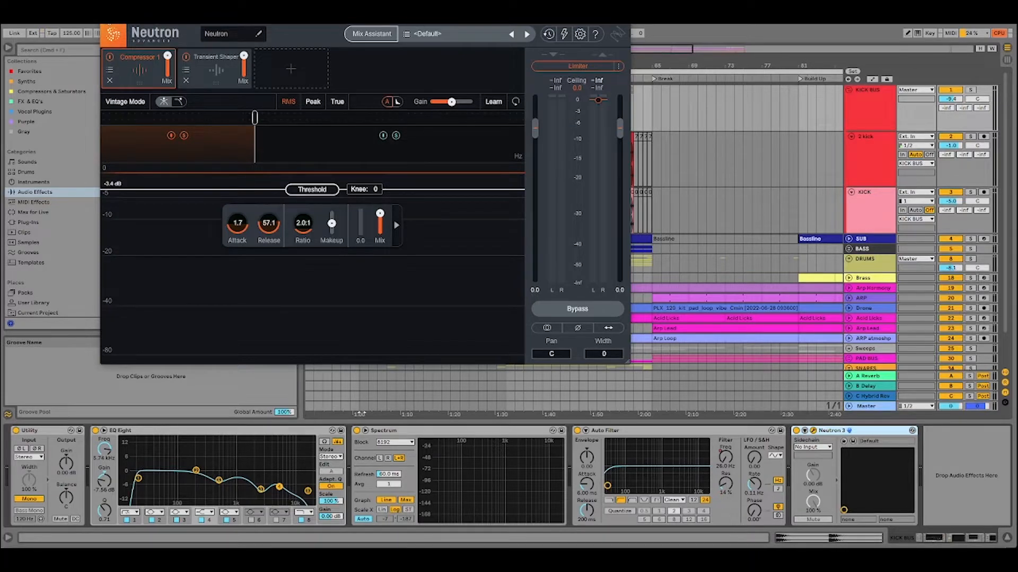
click(106, 21)
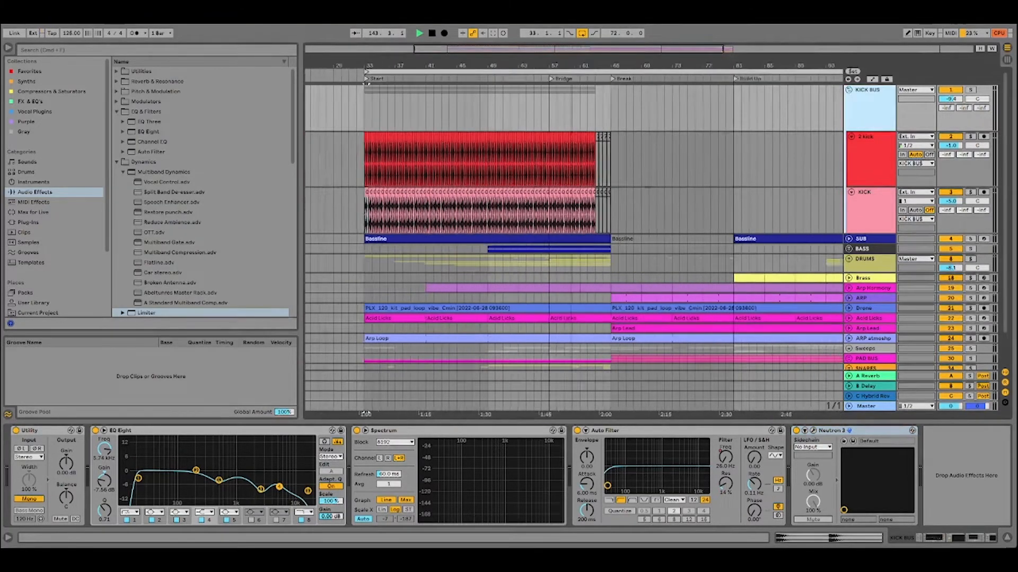
Examine the EQ Eight on the 2 kick track and return to the unfolded KICK BUS group.
drag(612, 65, 538, 58)
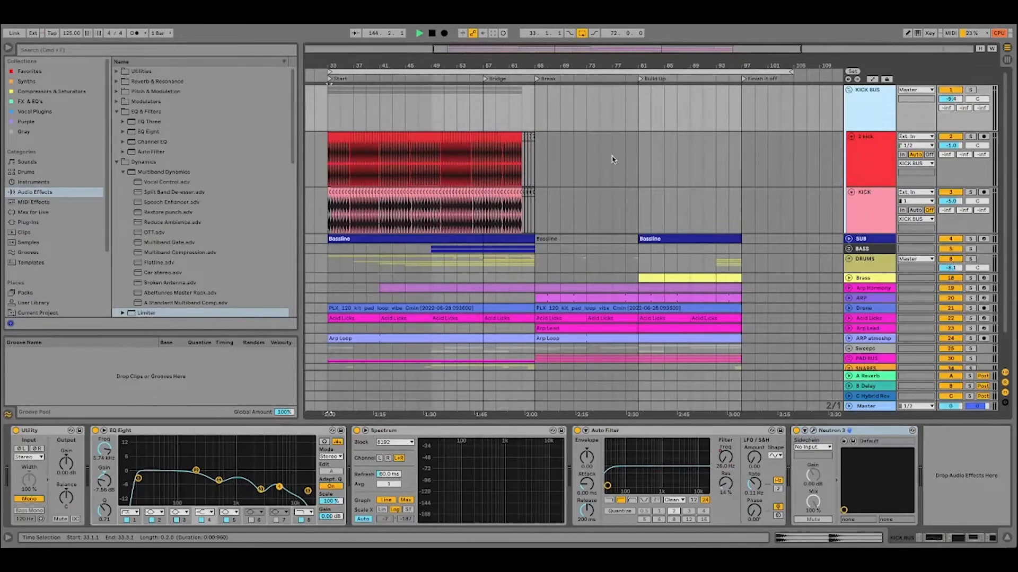
click(583, 163)
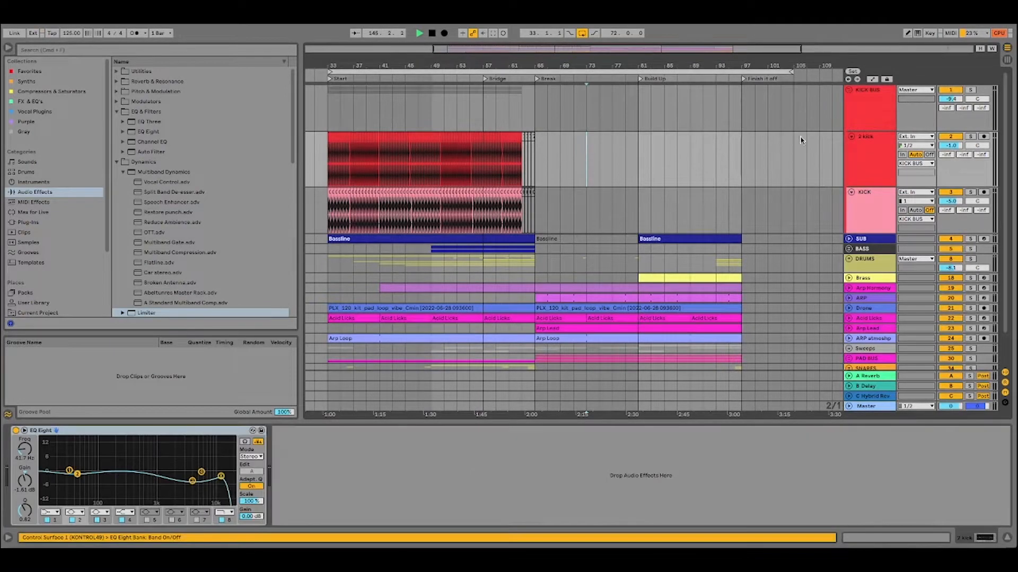
click(850, 94)
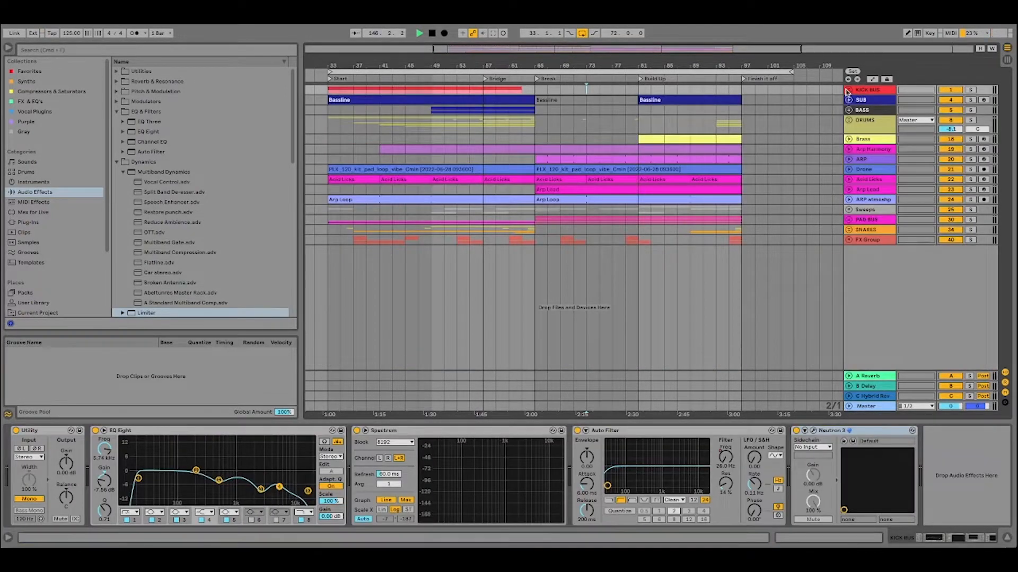
click(851, 94)
Shorten the arrangement loop to 16 bars starting at bar 33 and solo the KICK BUS.
click(476, 72)
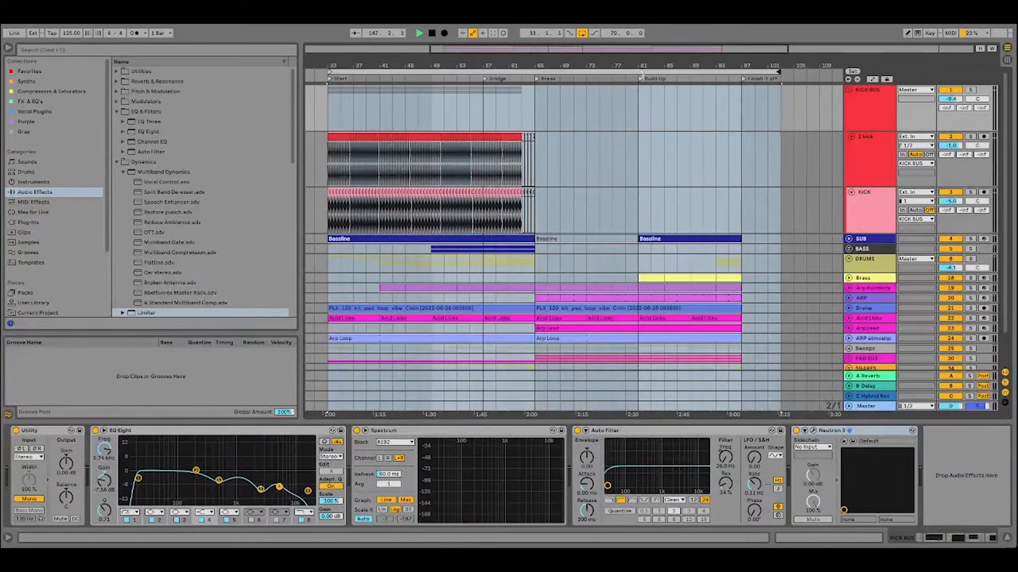
drag(792, 72, 429, 72)
click(970, 91)
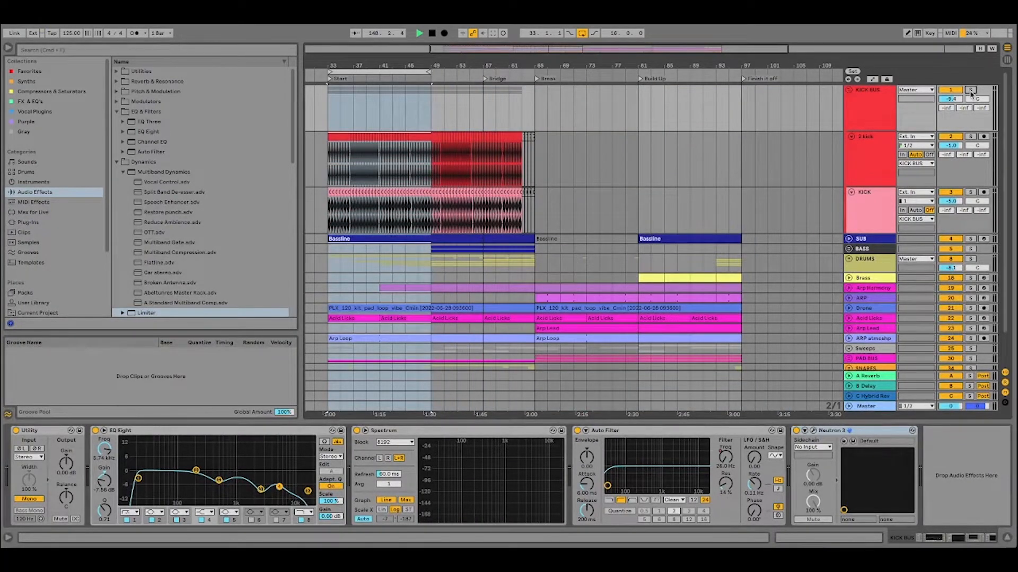
Play the soloed KICK BUS to hear the kicks together and stop playback.
click(419, 34)
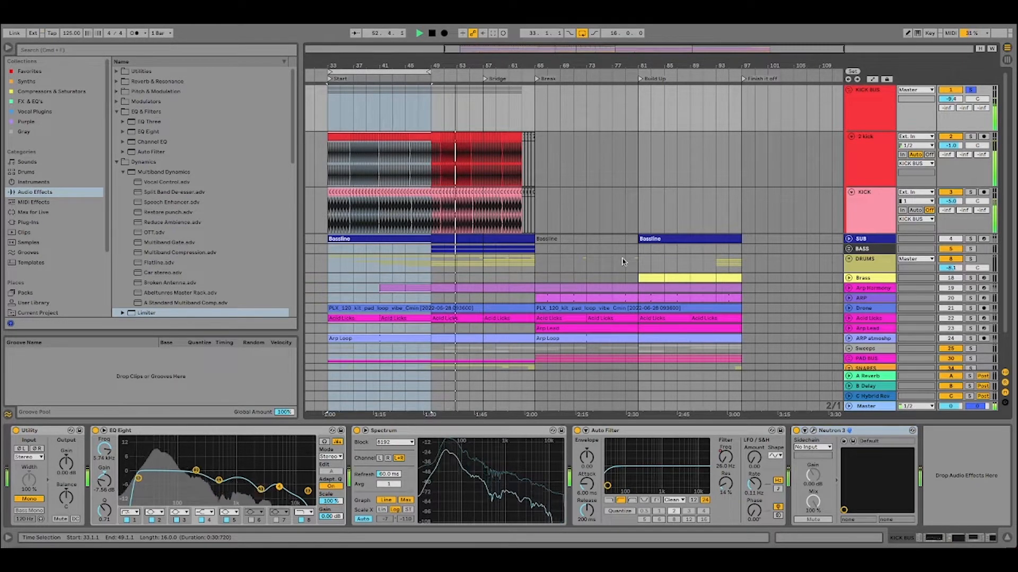
key(space)
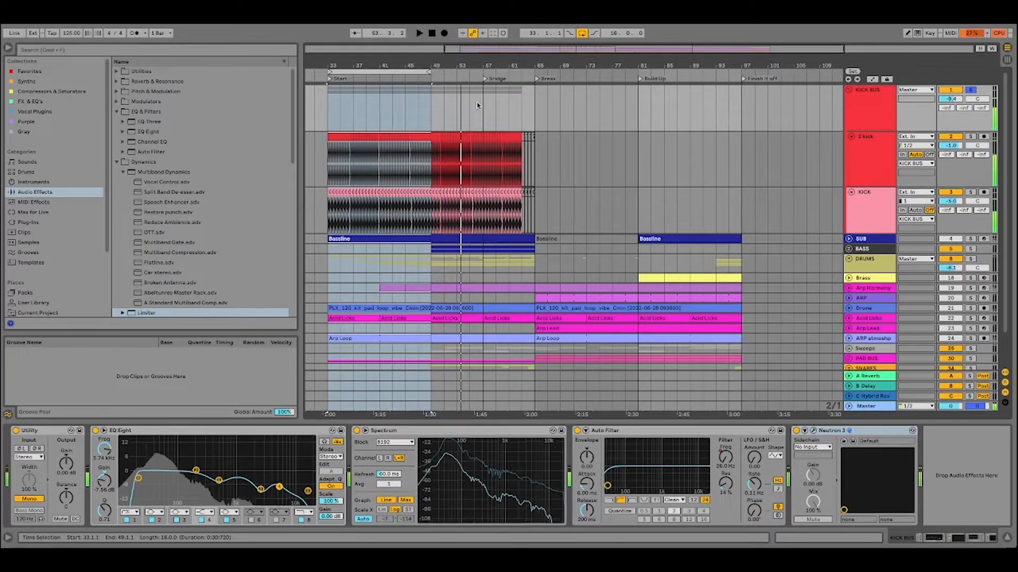
click(433, 34)
Unfold the SUB track, show the notes of its first Bassline clip, and fold the track again.
click(405, 71)
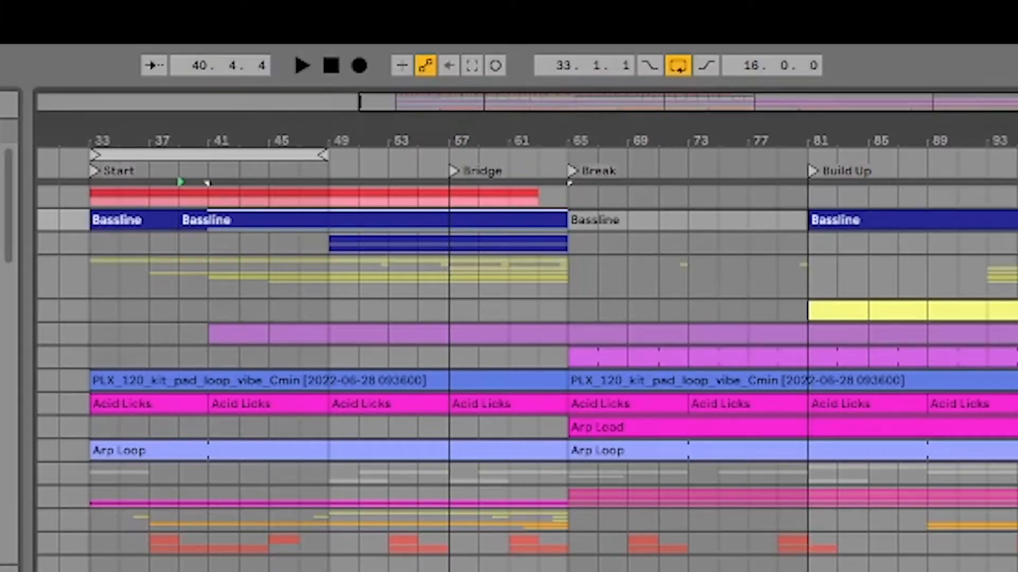
key(u)
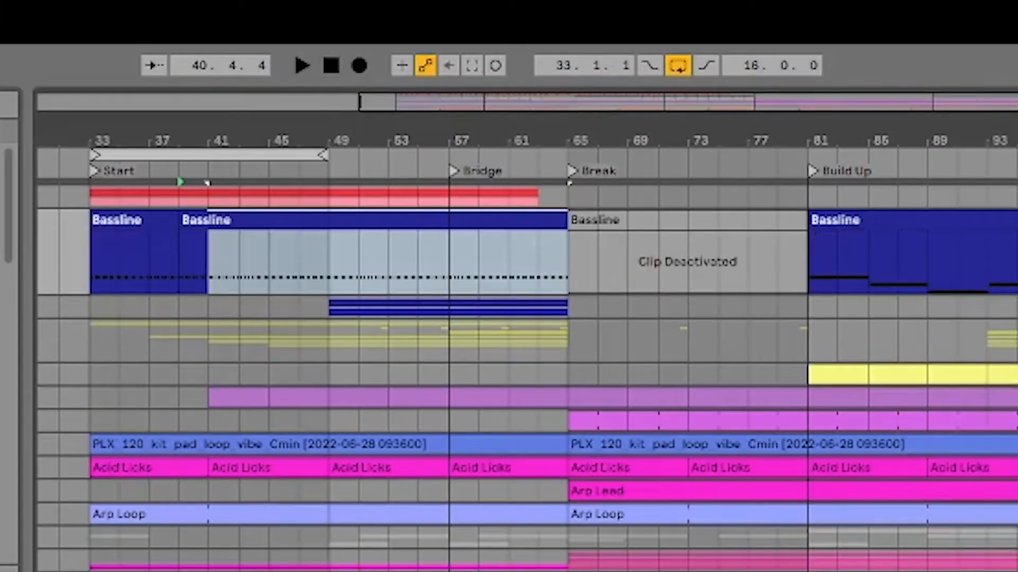
click(129, 218)
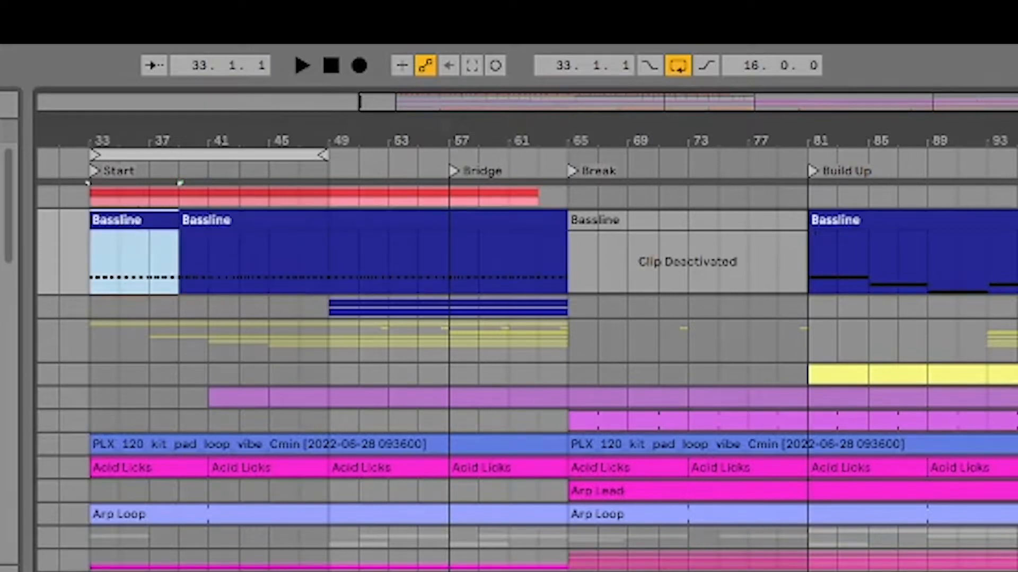
key(u)
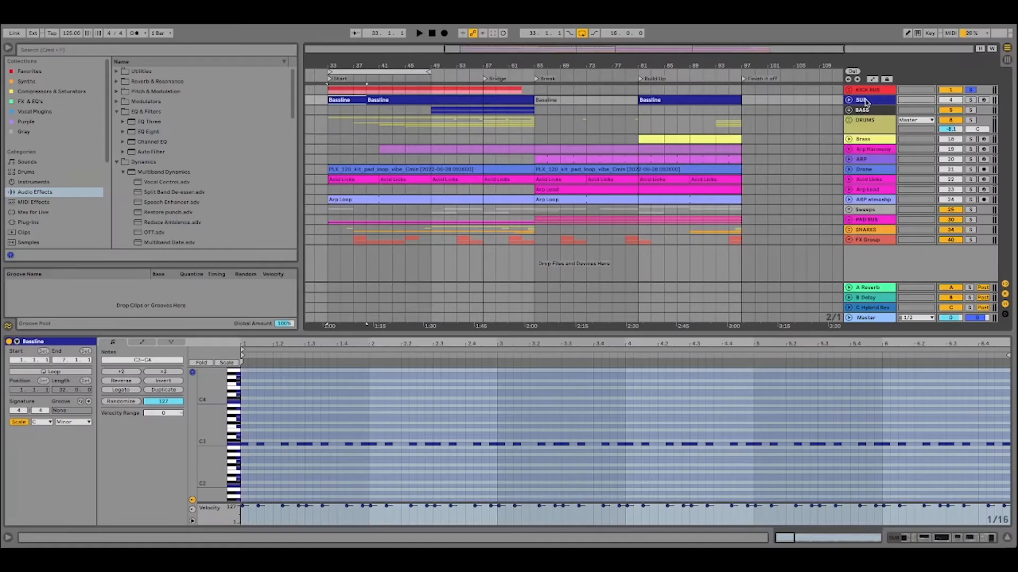
Unfold the BASS group and the SUB track to show the Moog Bass, LOW and sub clips.
click(866, 102)
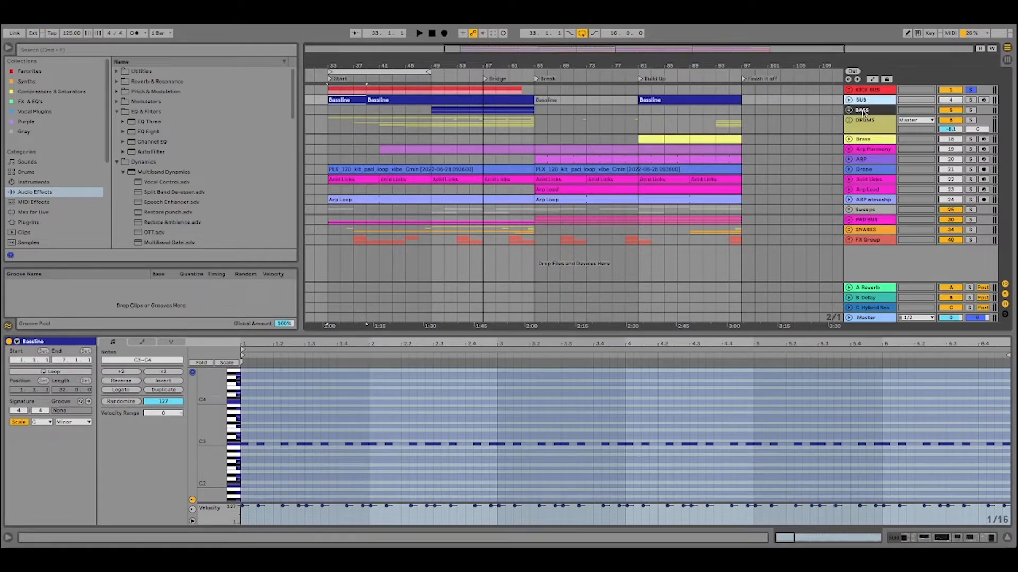
click(863, 112)
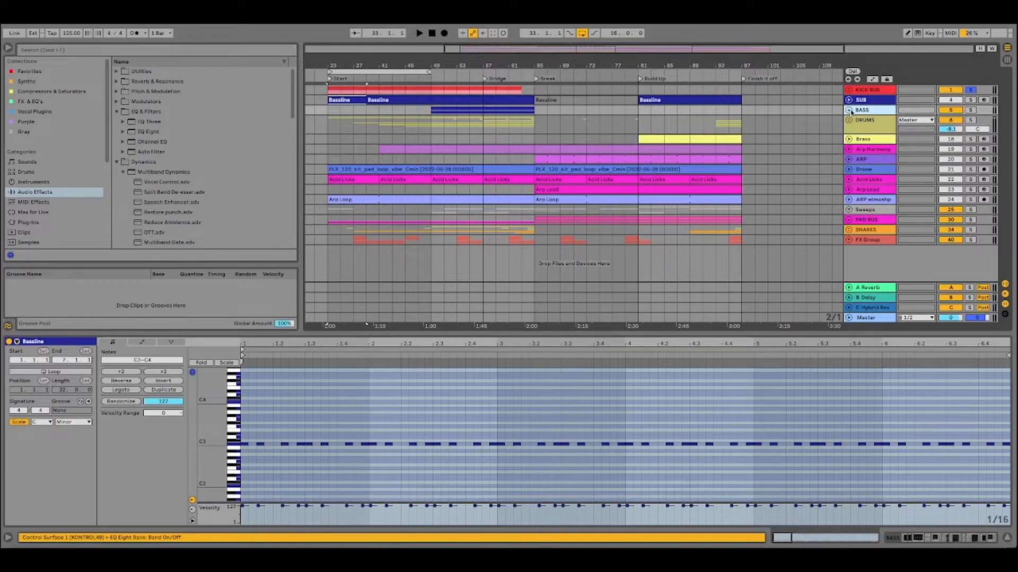
click(849, 110)
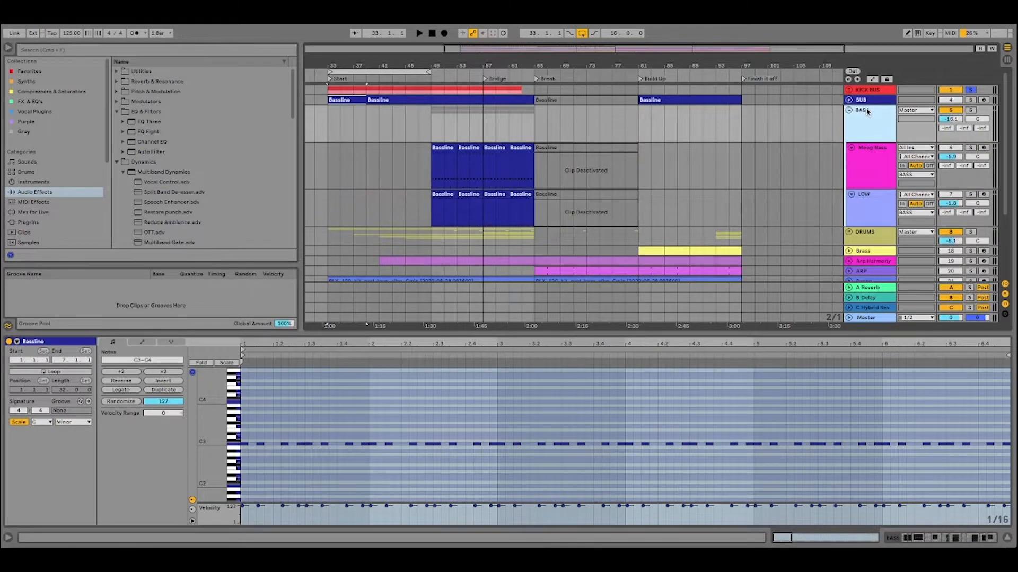
click(850, 100)
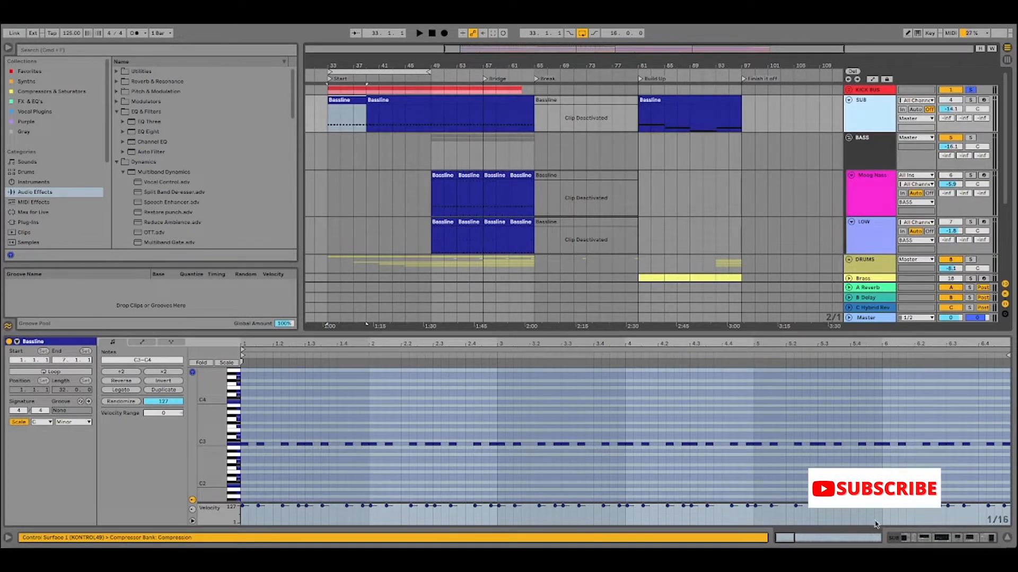
Show the SUB track's device chain and examine its devices from Serum through to the sidechained Compressor.
click(968, 540)
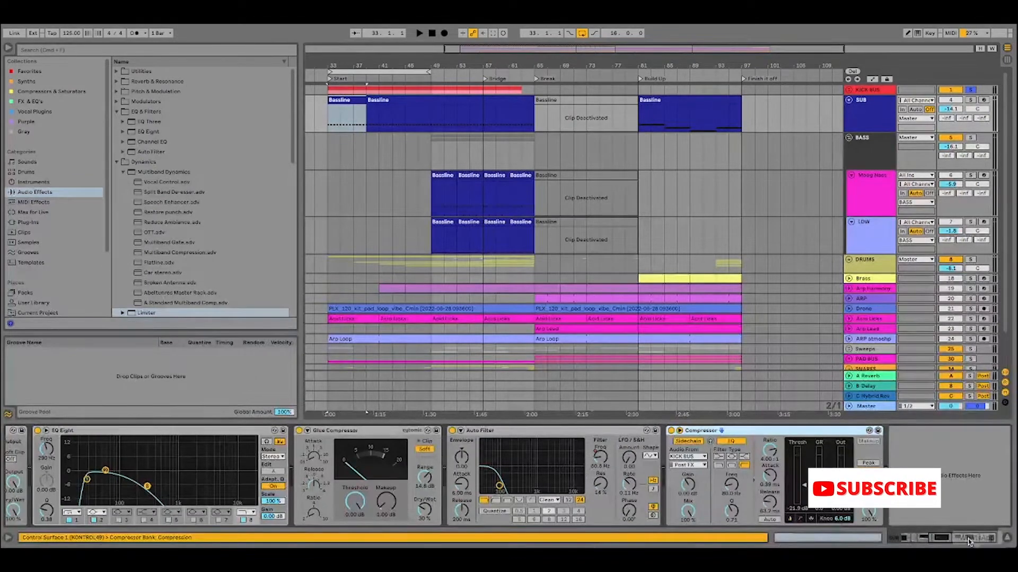
drag(969, 541, 884, 539)
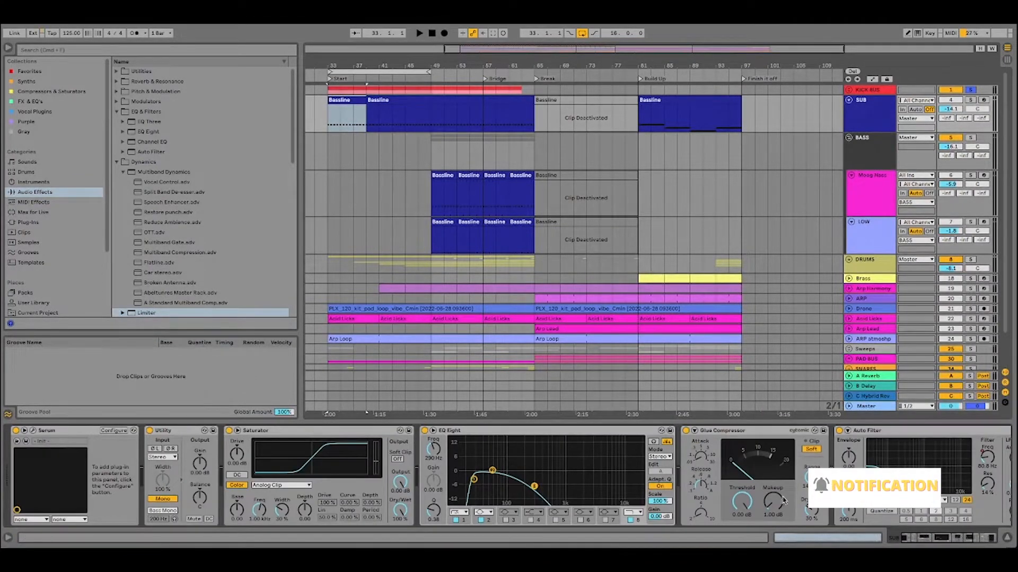
click(935, 541)
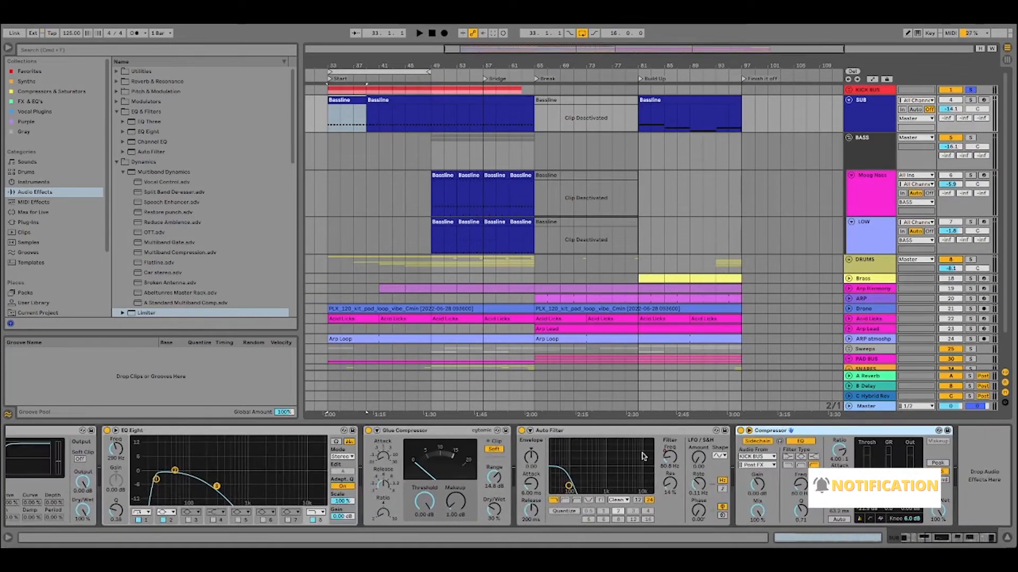
Show the automation of the SUB track's Auto Filter Frequency across the arrangement and fold the track.
right_click(671, 463)
click(692, 466)
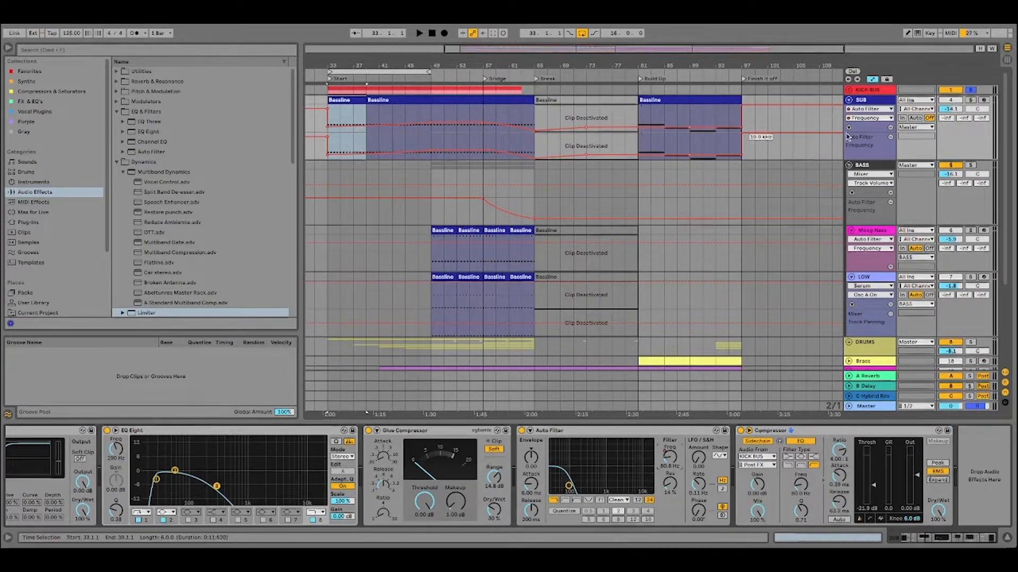
click(848, 100)
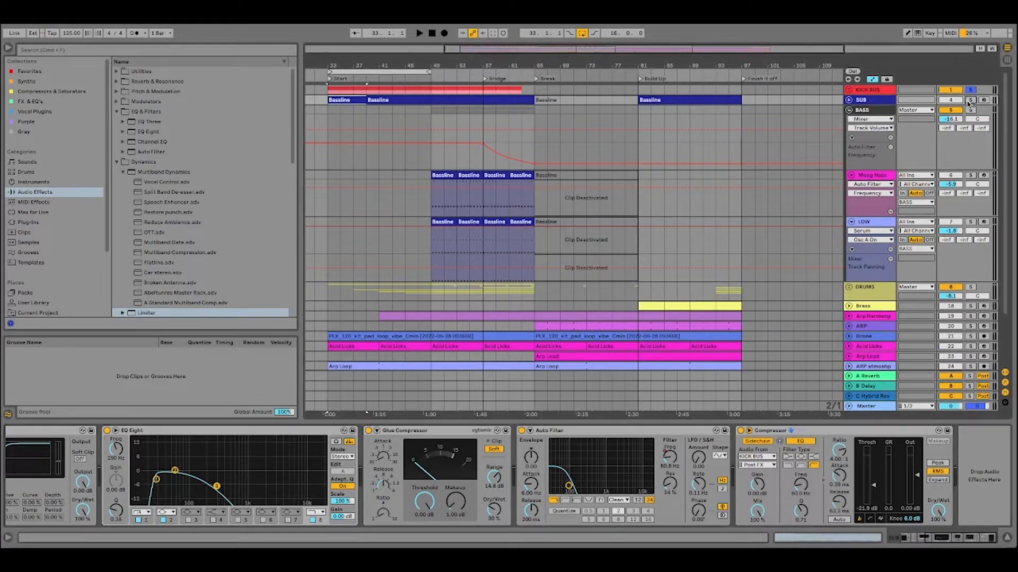
Play the looped Start section with the KICK BUS and SUB soloed, stop playback, and clear both solos.
click(387, 71)
key(space)
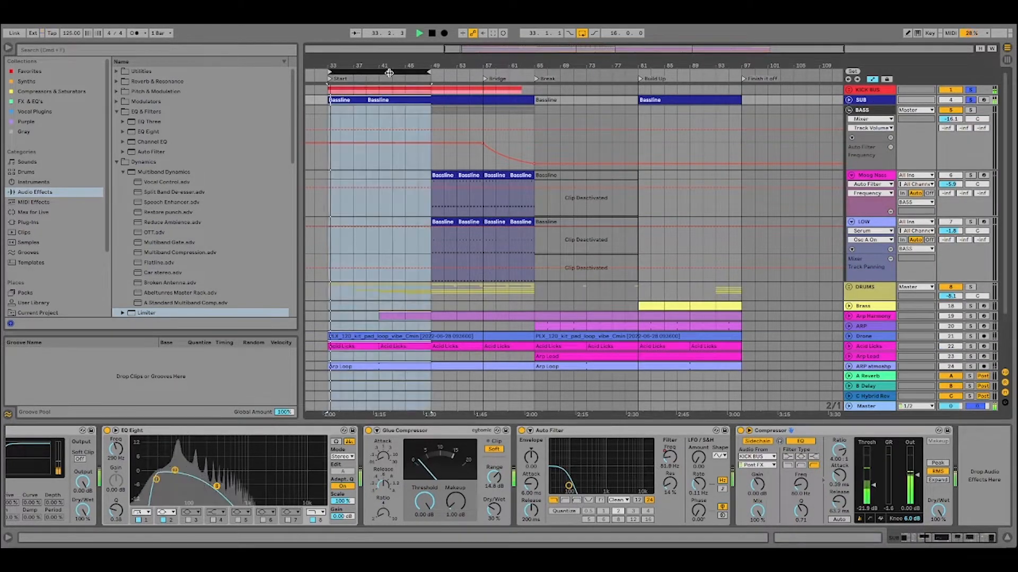
scroll(918, 500, left, 5)
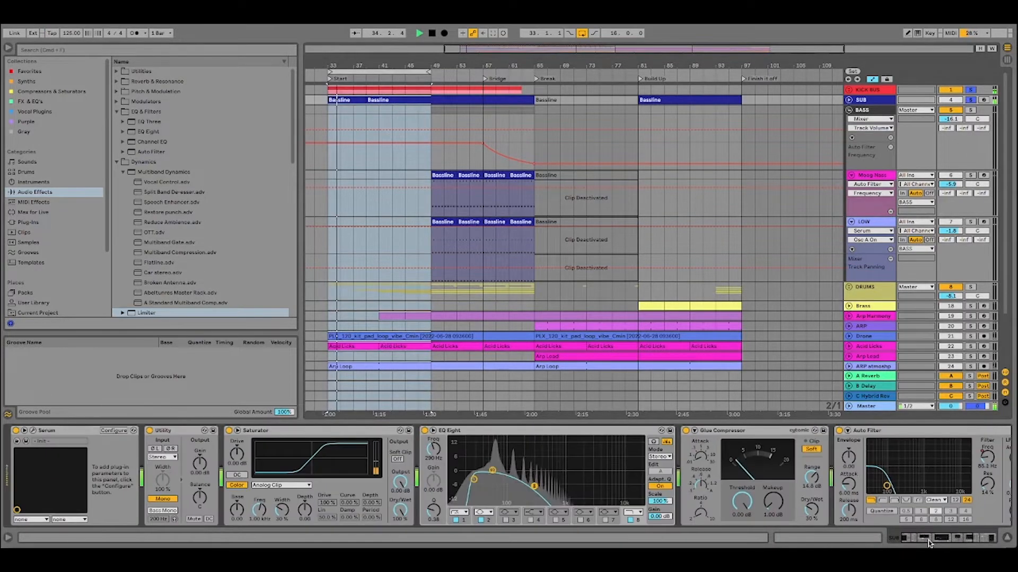
key(space)
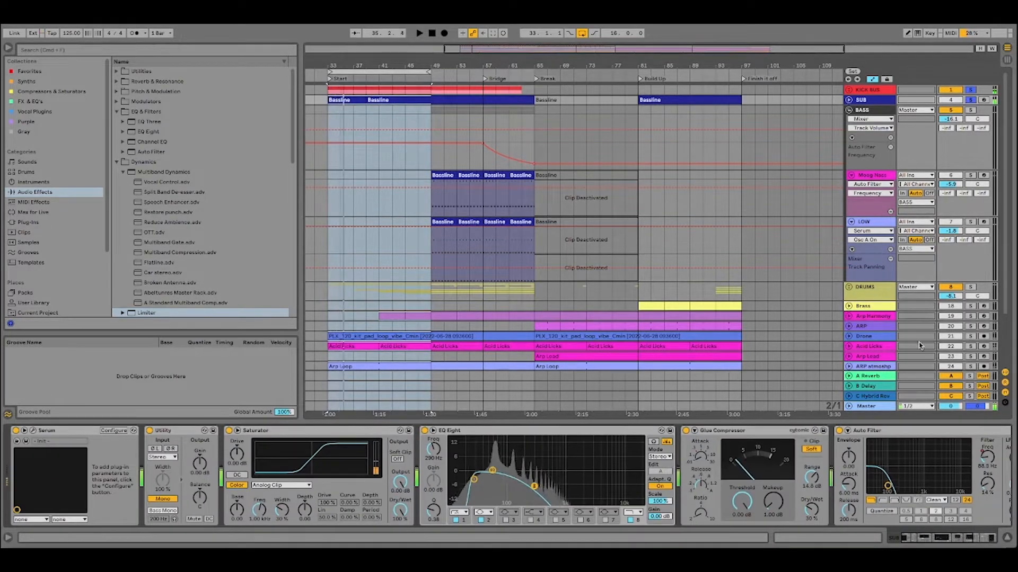
click(971, 100)
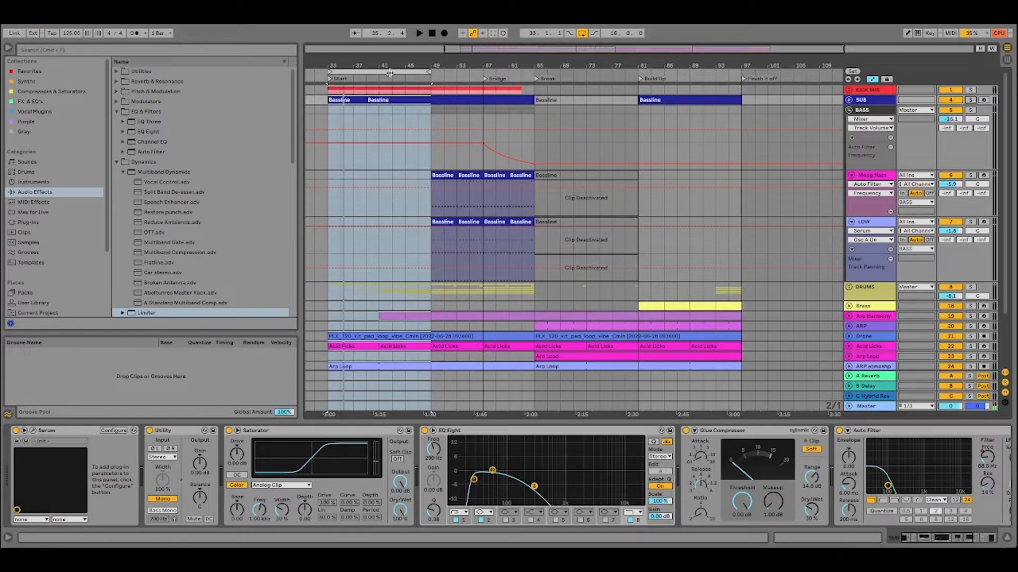
Move the loop to bars 49 to 65 and show the device chain of the Moog track in the BASS group.
drag(383, 74, 486, 80)
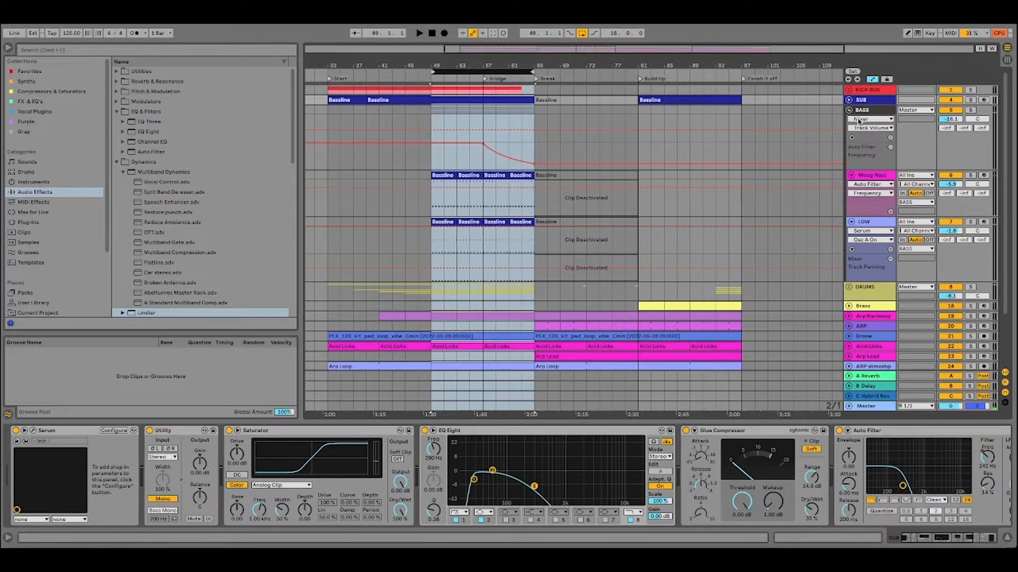
click(871, 177)
click(871, 179)
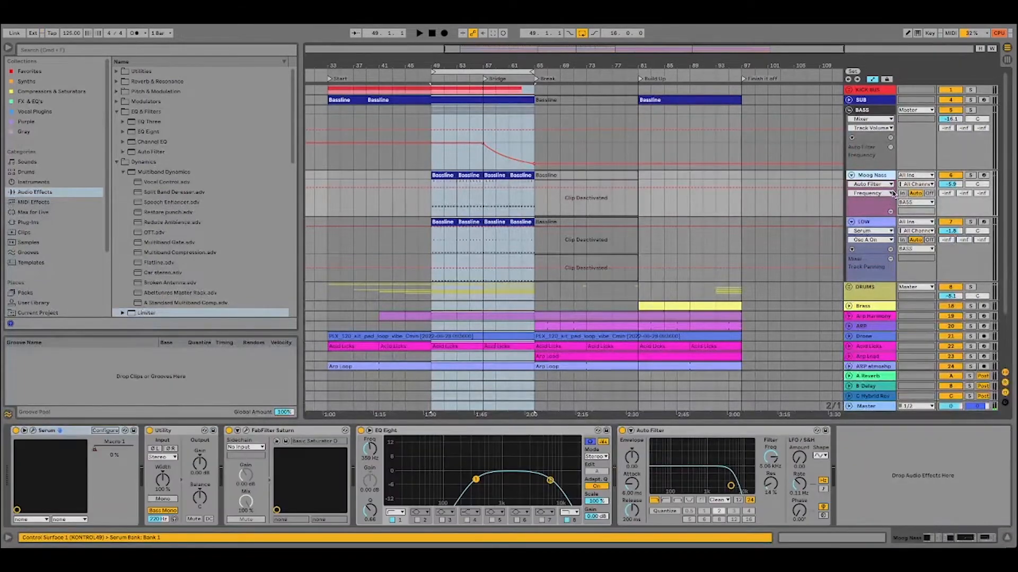
Rename the misspelled Moog track as Moog Bass and show the LOW track's device chain.
right_click(882, 180)
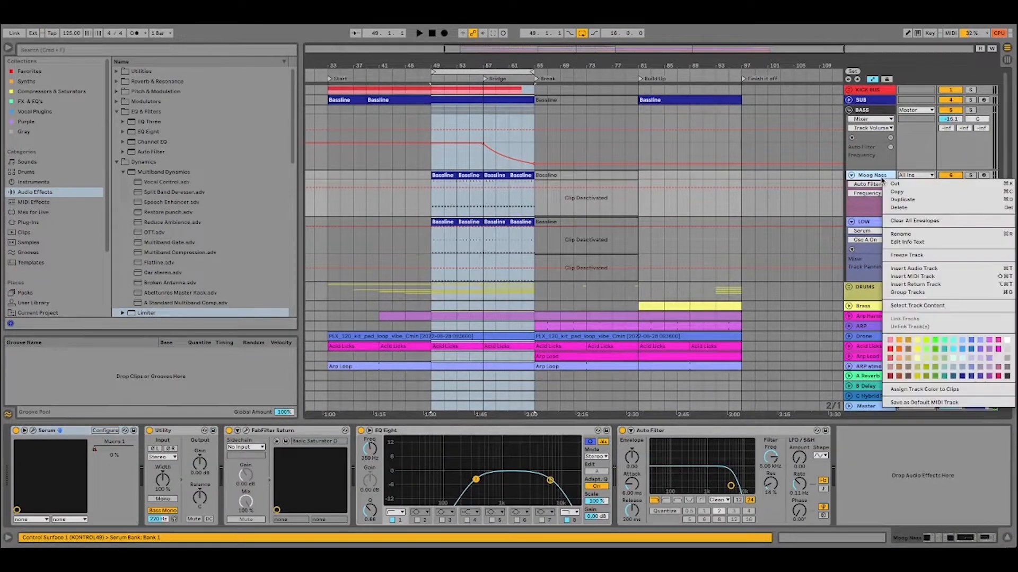
click(916, 232)
key(End)
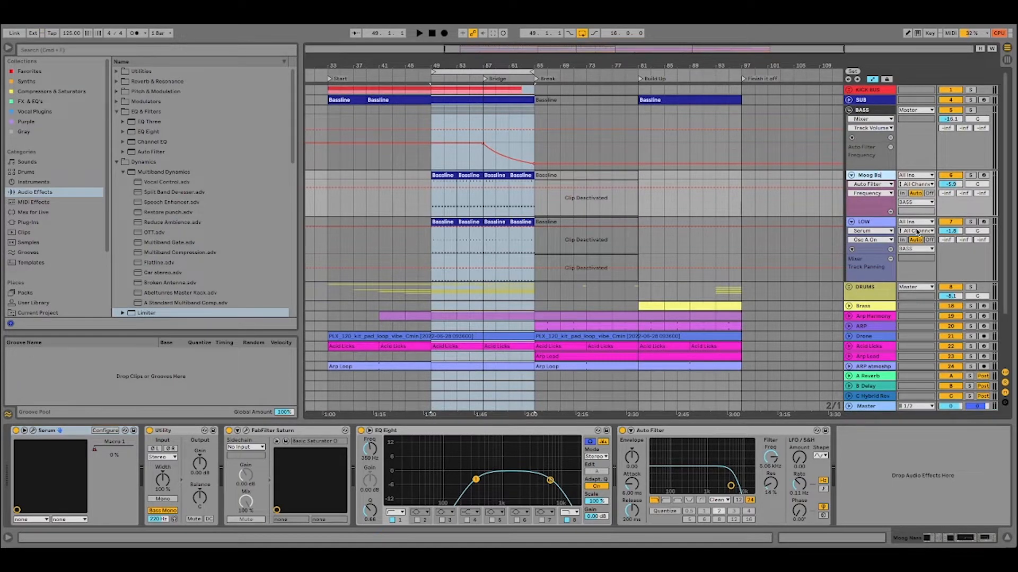
click(887, 225)
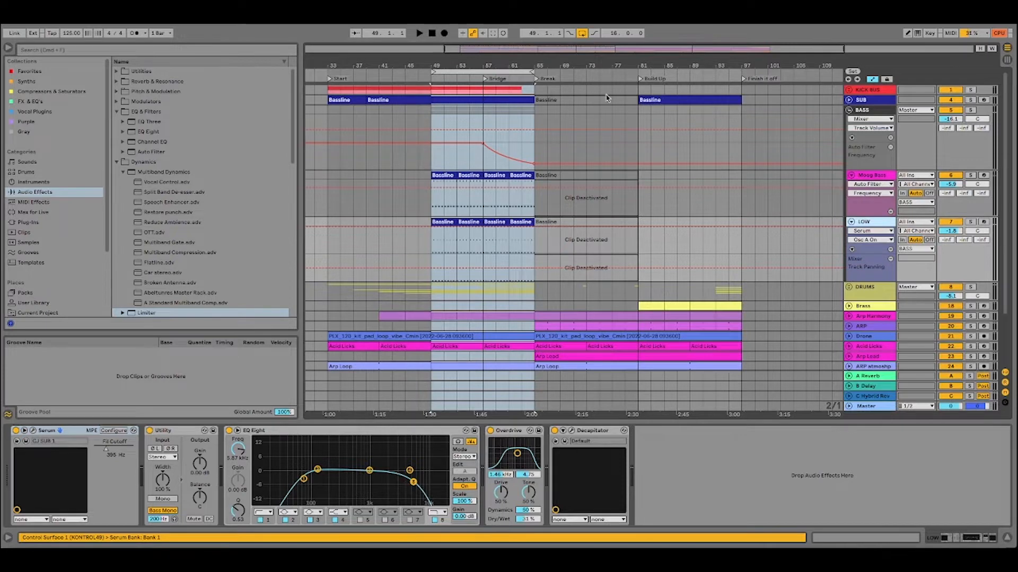
Solo the BASS group and examine its device chain from EQ Eight through to the sidechained Compressor.
click(970, 109)
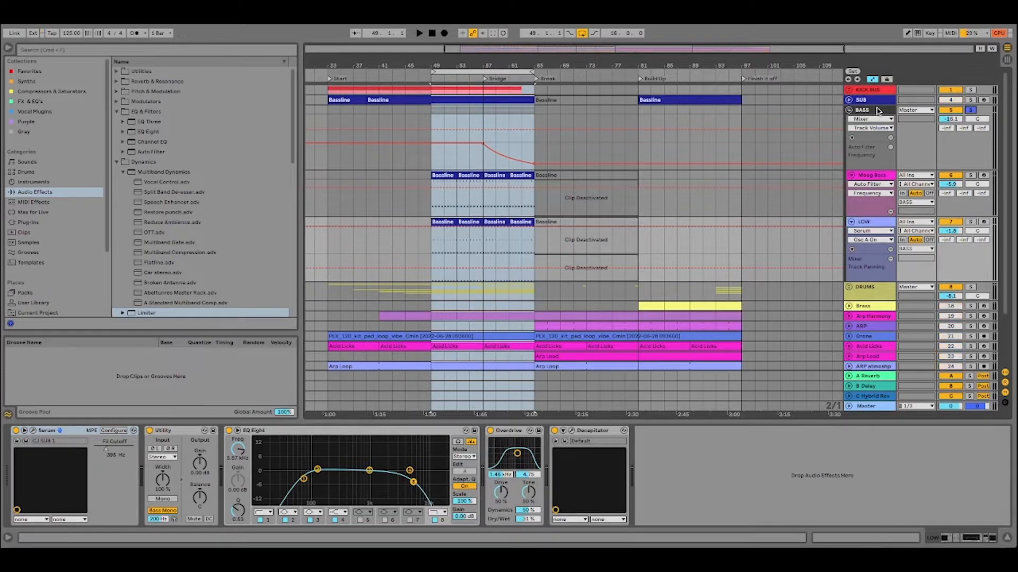
click(878, 110)
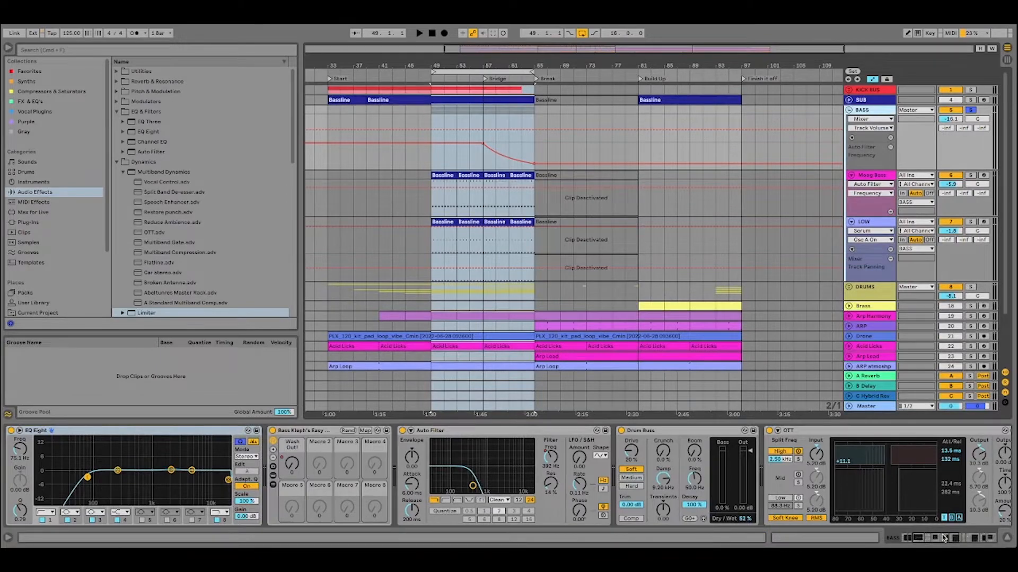
drag(945, 538, 961, 537)
mouse_move(965, 533)
mouse_down()
mouse_move(982, 530)
mouse_move(956, 533)
mouse_up()
Play the loop at bars 49 to 65 with the KICK BUS, SUB and BASS soloed, and stop playback.
click(467, 72)
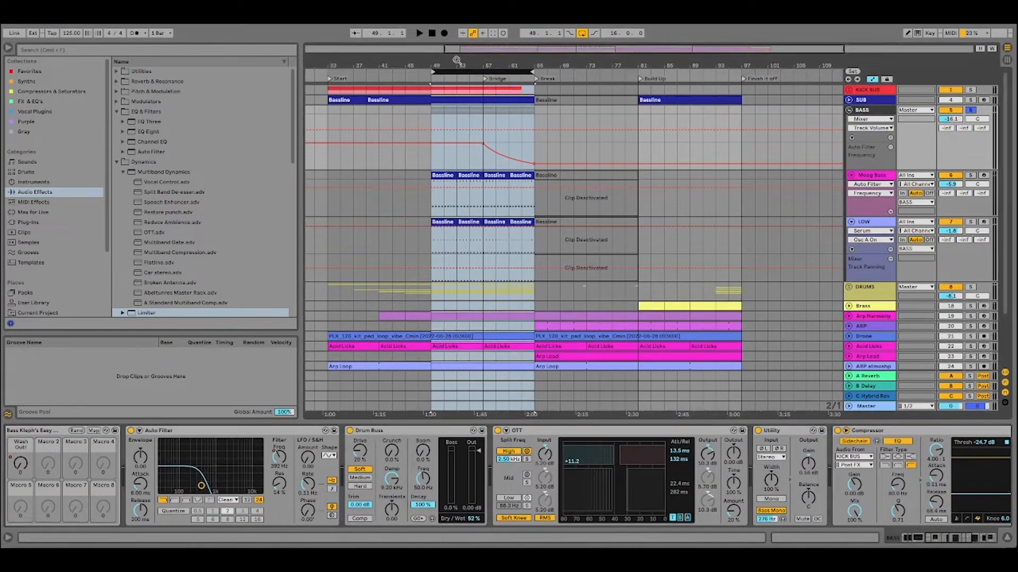
click(419, 34)
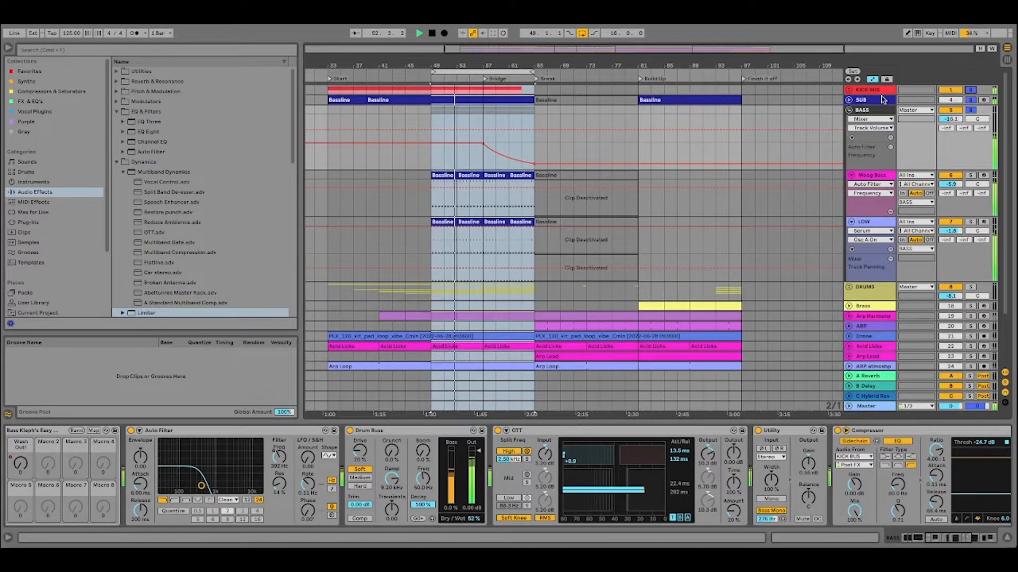
mouse_move(585, 132)
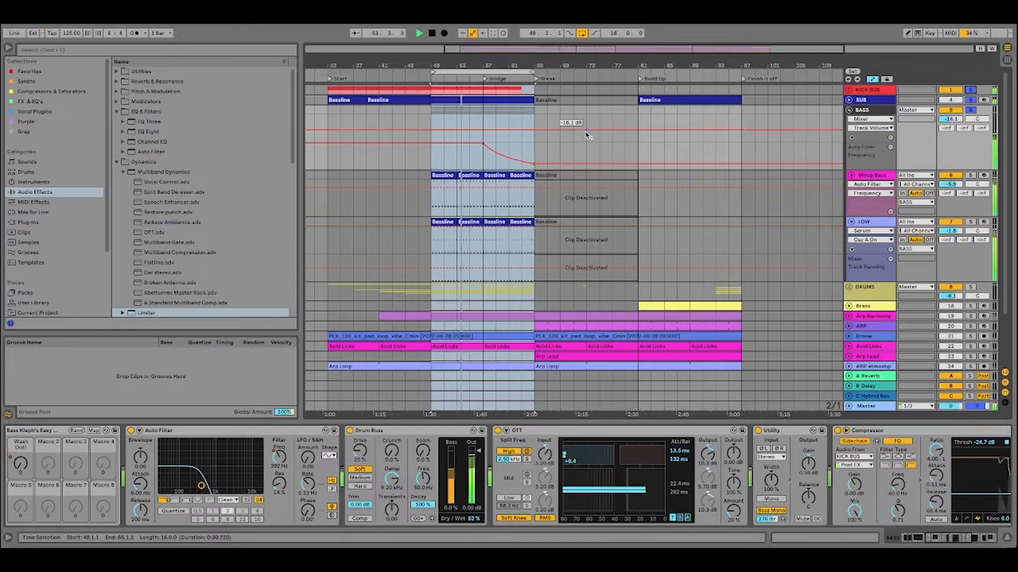
click(432, 33)
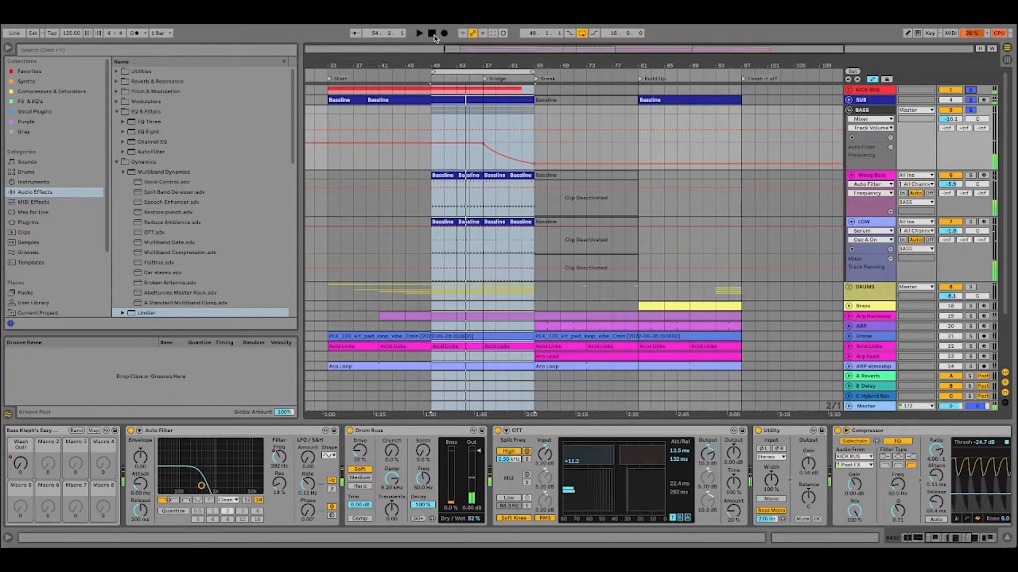
click(432, 33)
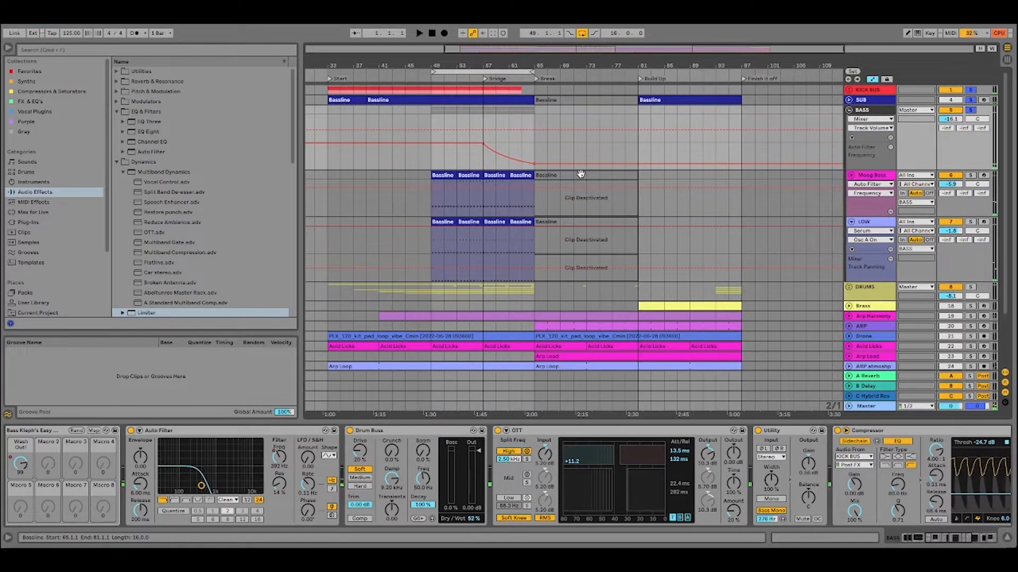
Fold the BASS group, show the DRUMS group's device chain, and unfold and refold DRUMS to view its tracks.
click(849, 110)
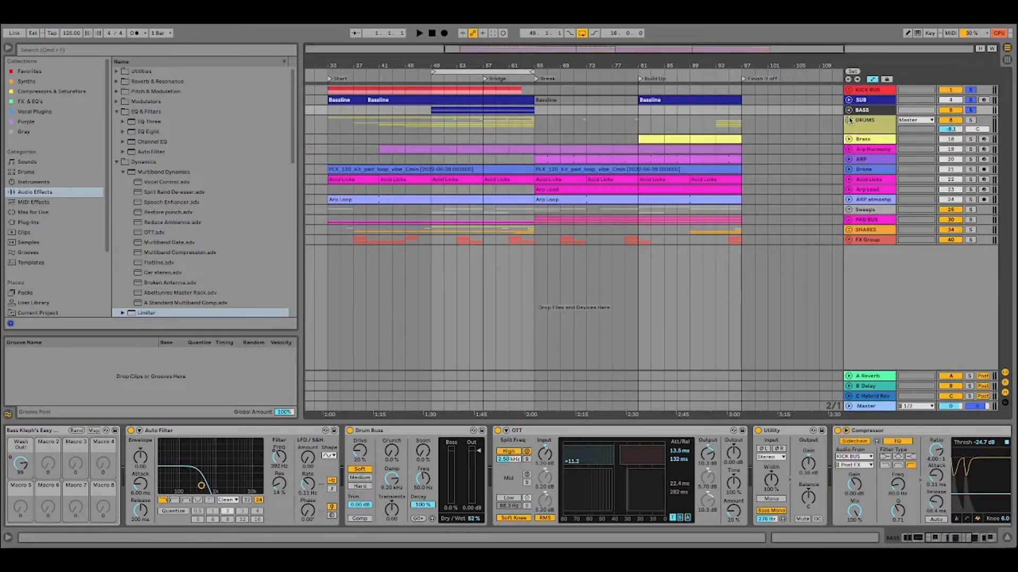
click(853, 123)
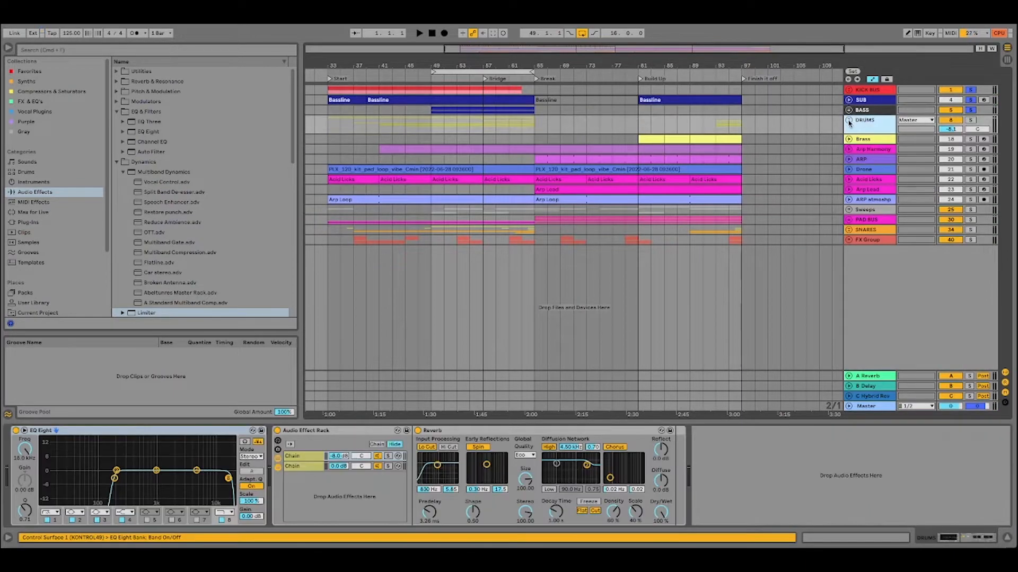
click(848, 122)
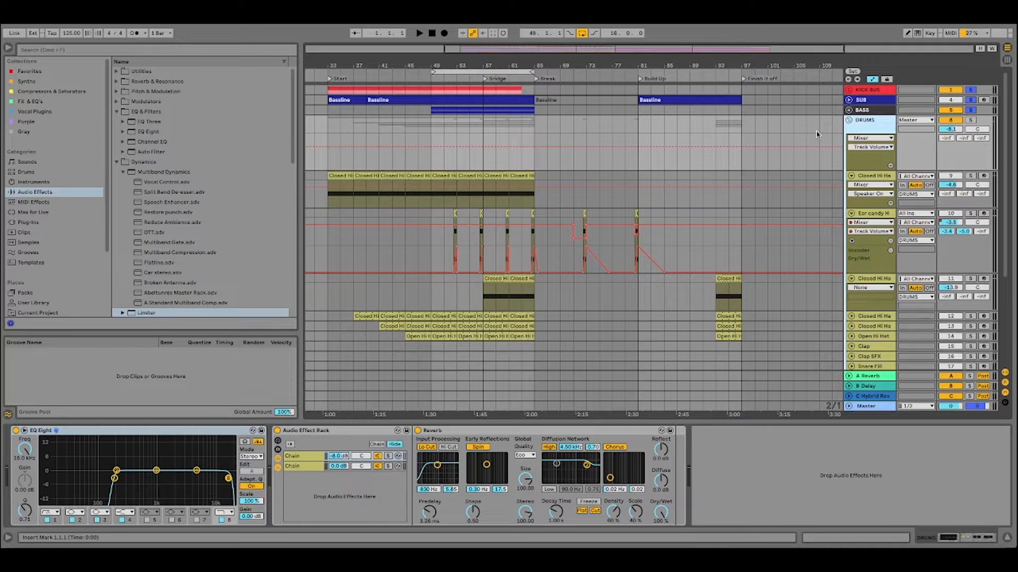
click(848, 120)
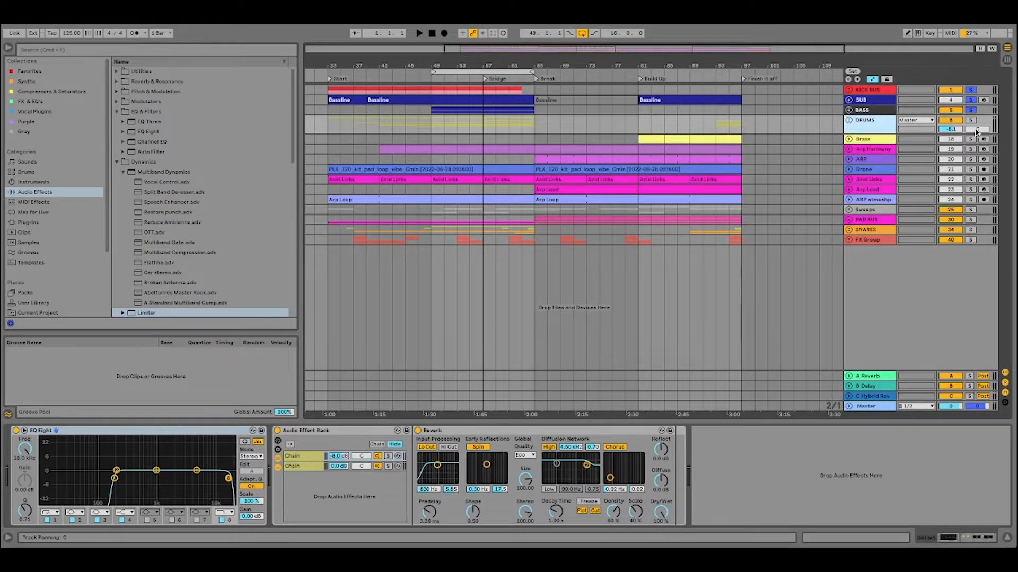
Look through the device chains of the ARP, Arp Harmony, Drone, Arp Lead and Acid Licks tracks.
click(874, 158)
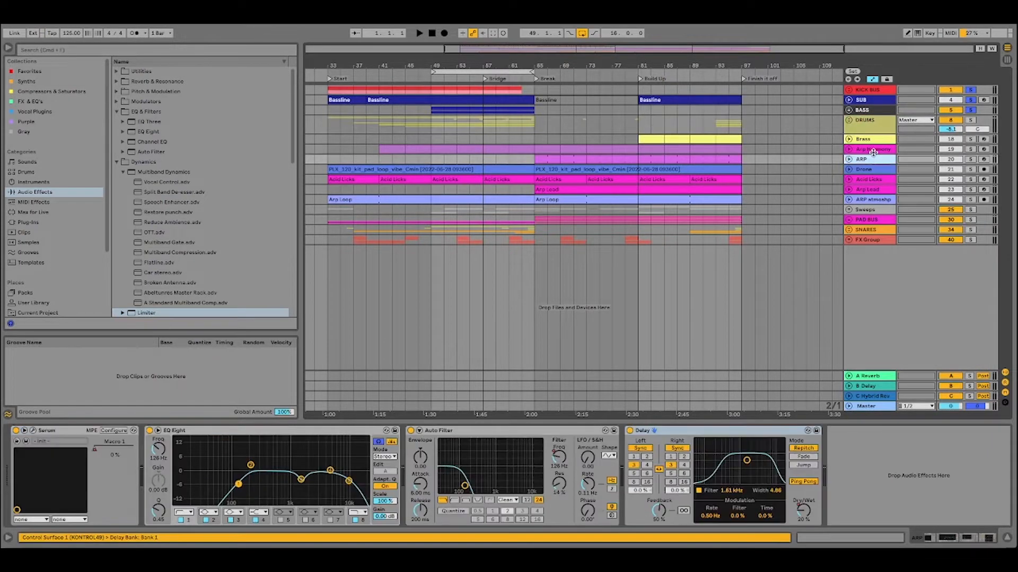
click(872, 150)
click(871, 160)
click(870, 170)
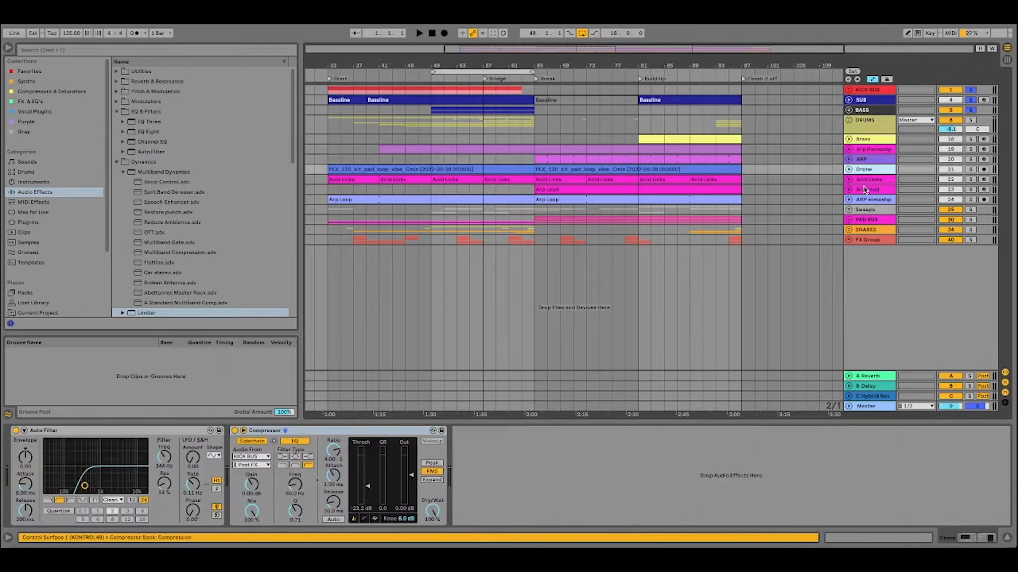
click(866, 190)
click(867, 179)
click(868, 170)
click(871, 159)
click(873, 151)
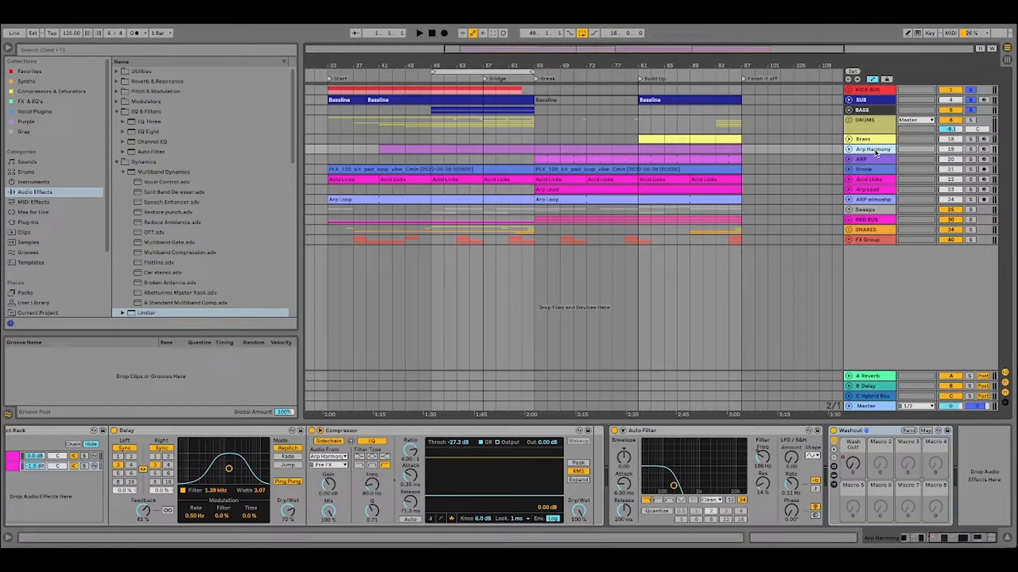
Clear the solos on the KICK BUS, SUB and BASS, and unfold the DRUMS group.
click(910, 127)
click(970, 111)
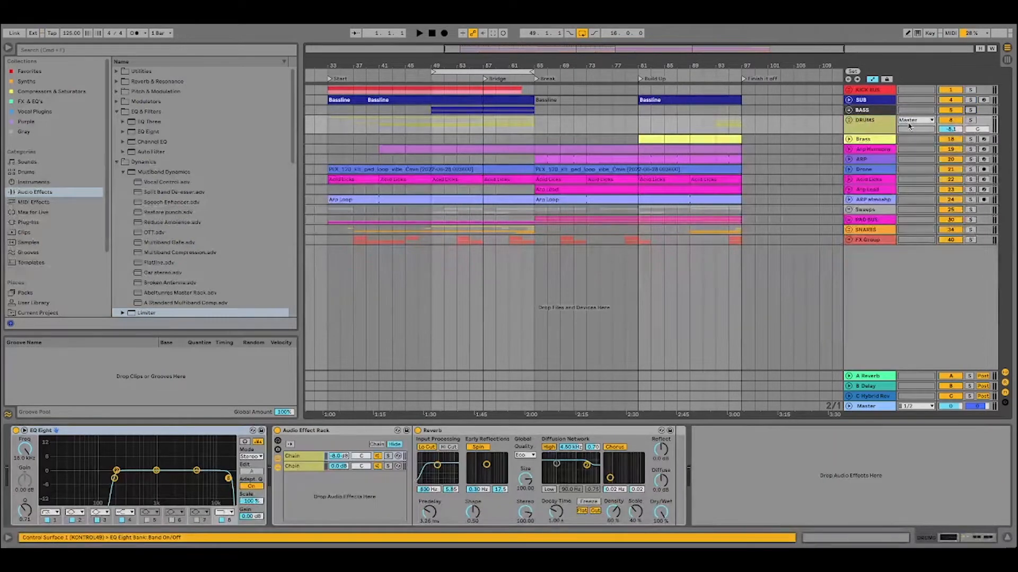
click(870, 126)
click(849, 121)
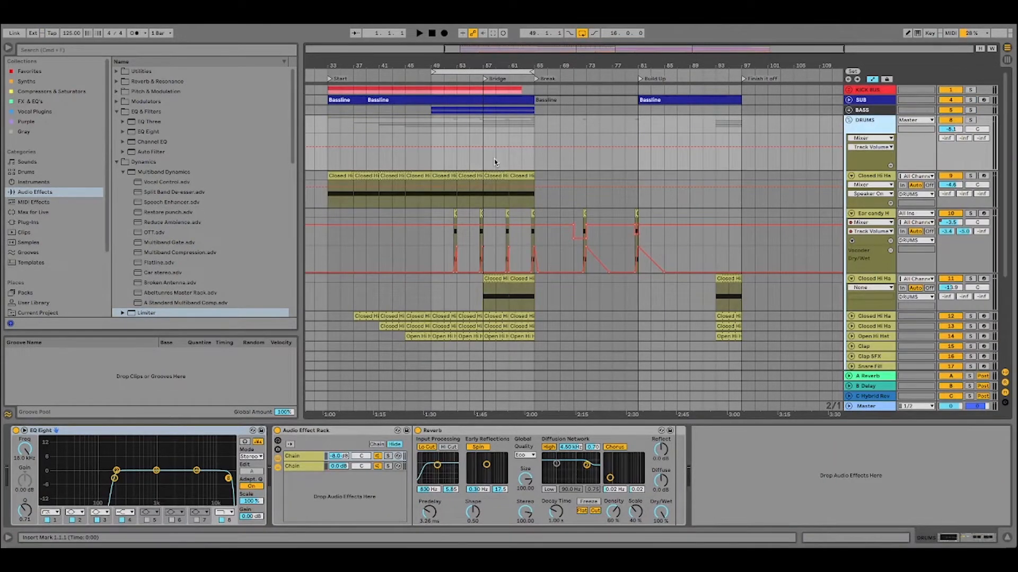
Select the Closed Hi Hats I clip at bar 49 and examine the Closed Hi Hats I and III device chains.
click(444, 178)
scroll(508, 157, down, 3)
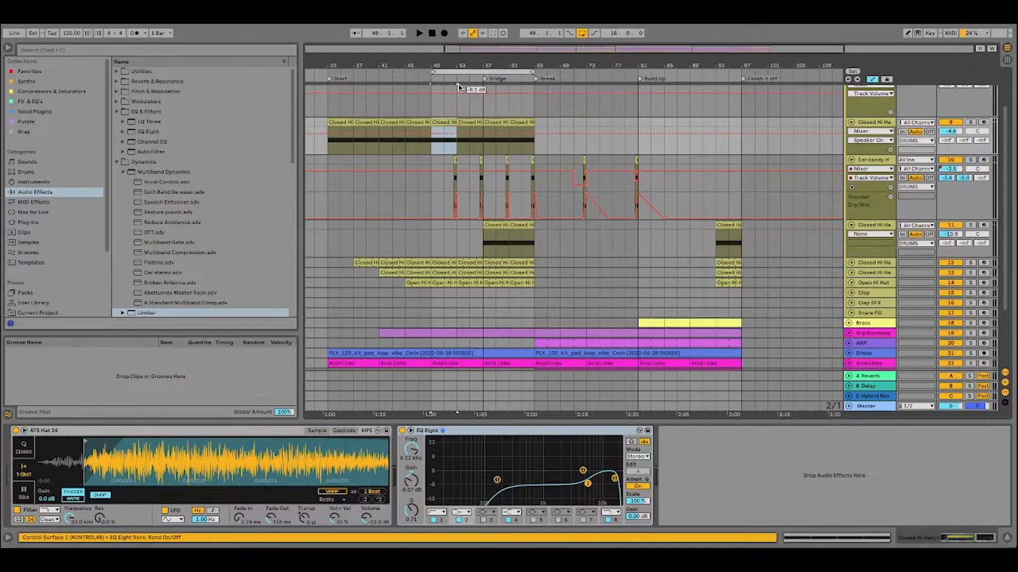
mouse_move(465, 64)
mouse_down()
mouse_move(466, 95)
mouse_move(466, 63)
mouse_up()
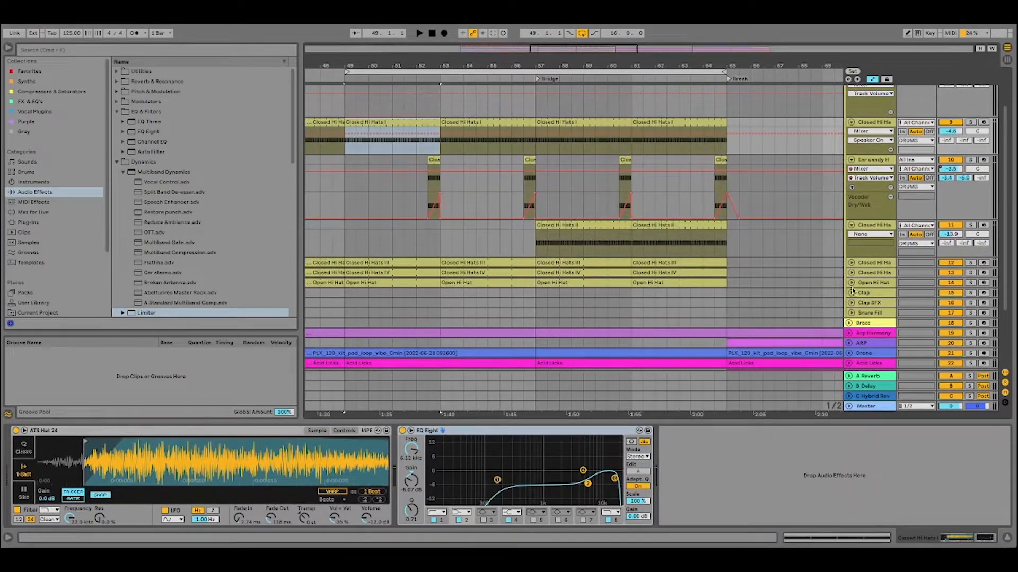
click(863, 263)
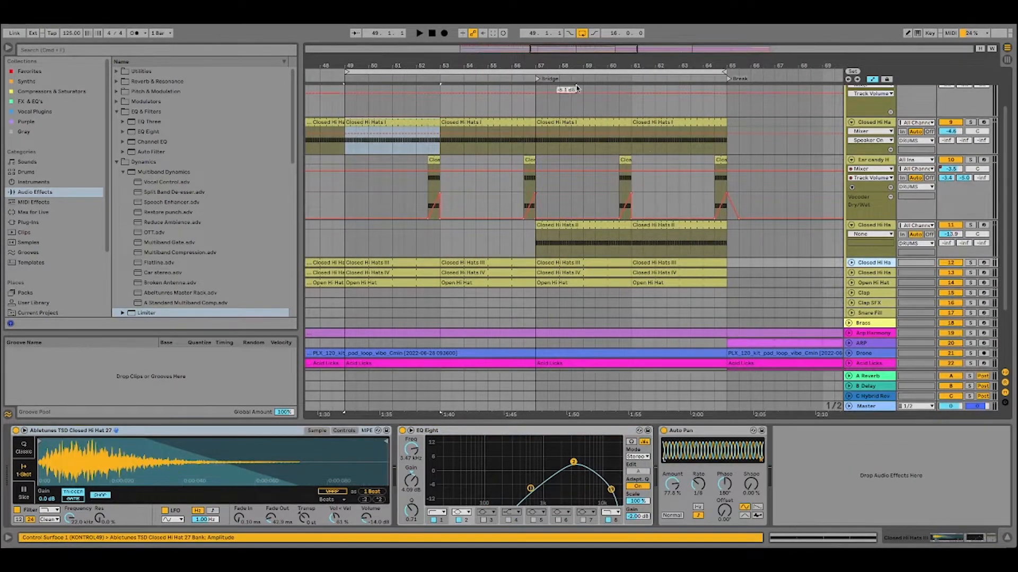
Show the Clap SFX track's device chain and look over the drum clips across the whole arrangement.
scroll(570, 87, down, 3)
drag(570, 64, 518, 42)
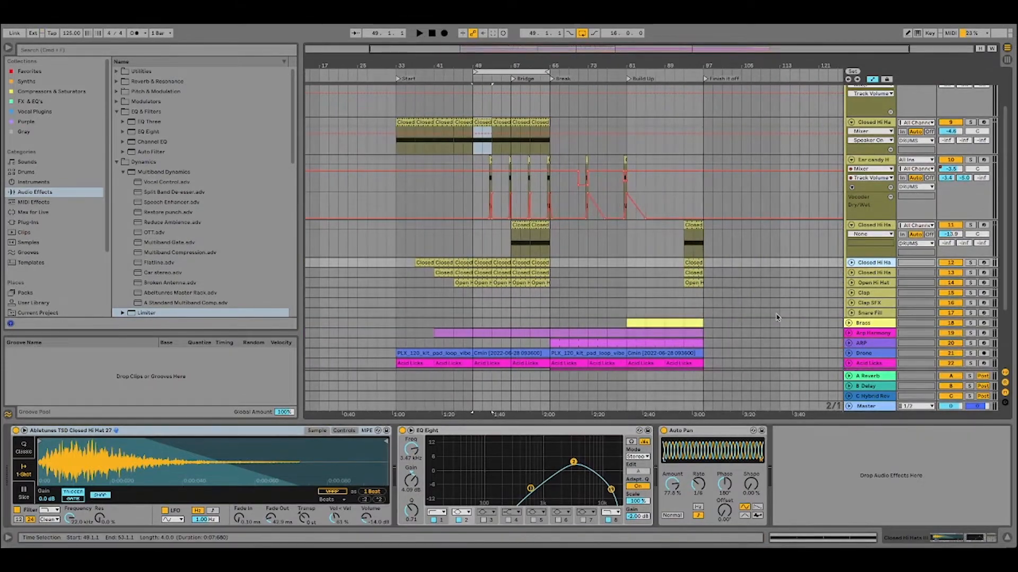
click(867, 305)
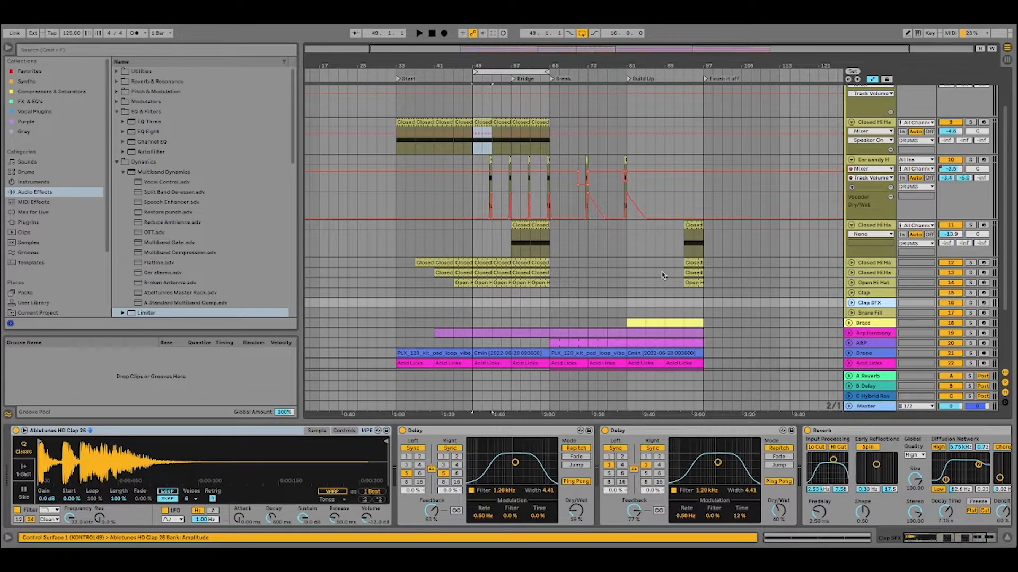
scroll(663, 276, up, 3)
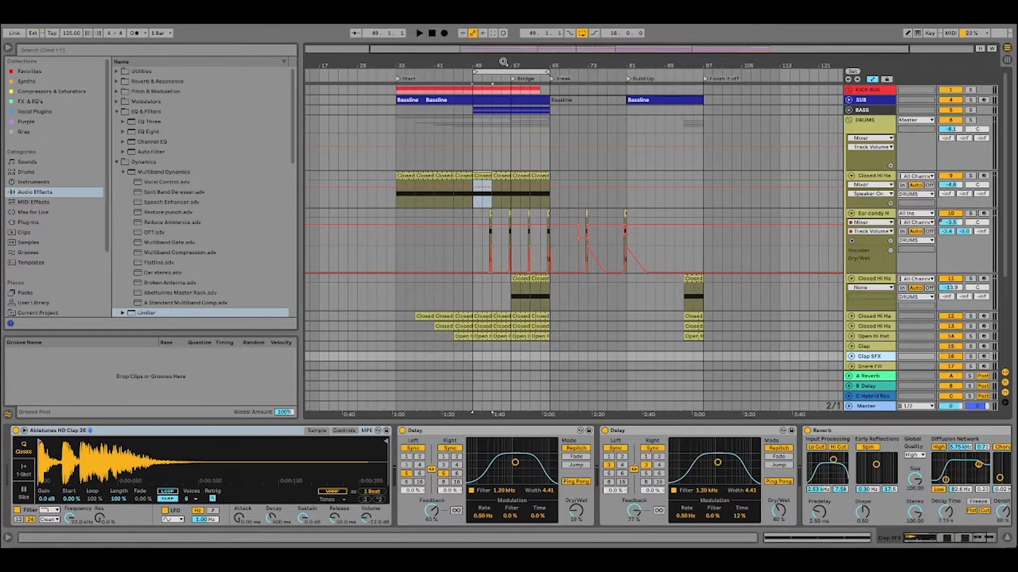
drag(503, 66, 483, 83)
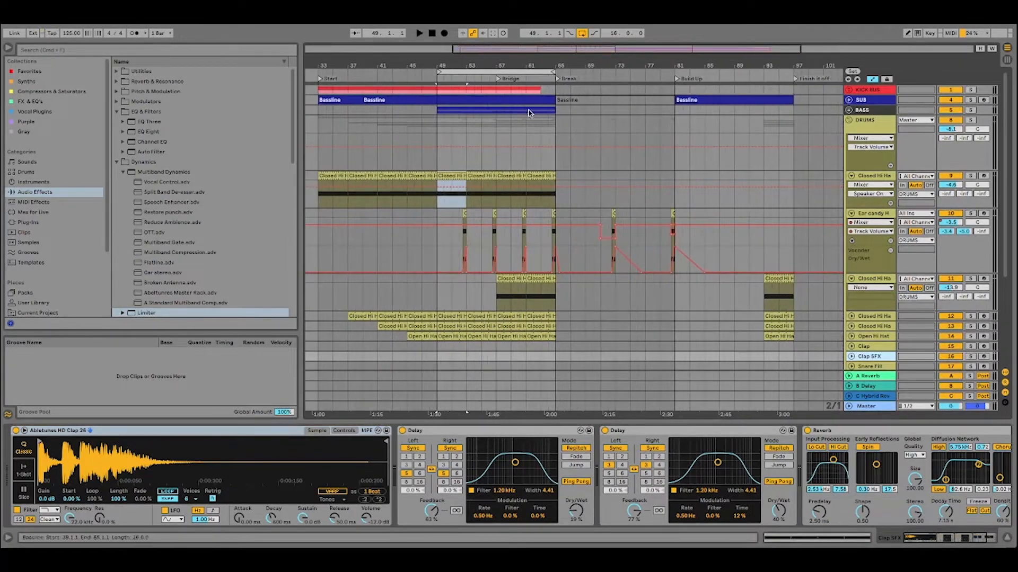
scroll(562, 134, down, 4)
scroll(610, 148, up, 2)
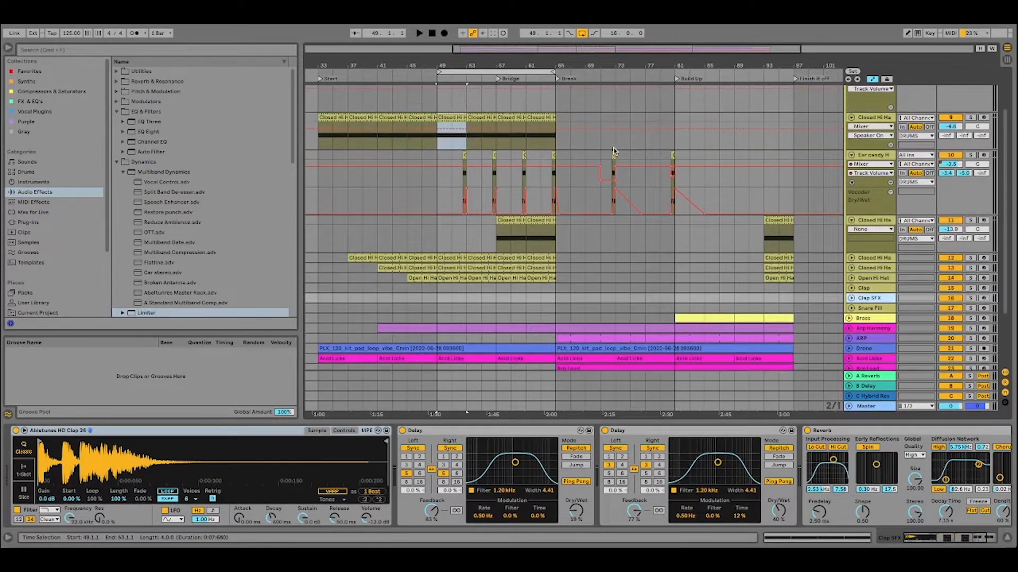
Show the DRUMS group's device chain and look over the hi-hat clips leading up to the Bridge.
drag(467, 65, 470, 128)
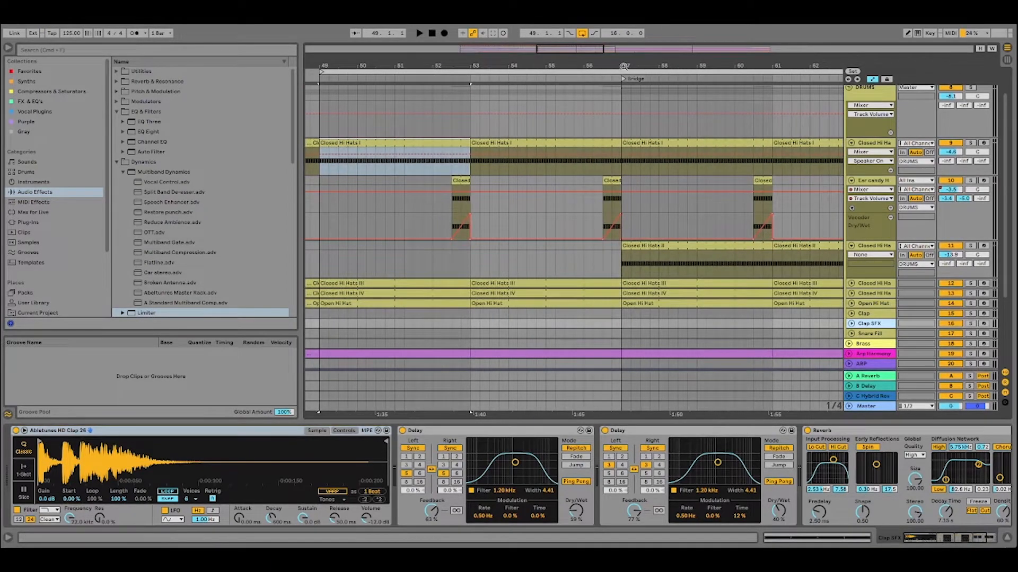
drag(624, 66, 571, 36)
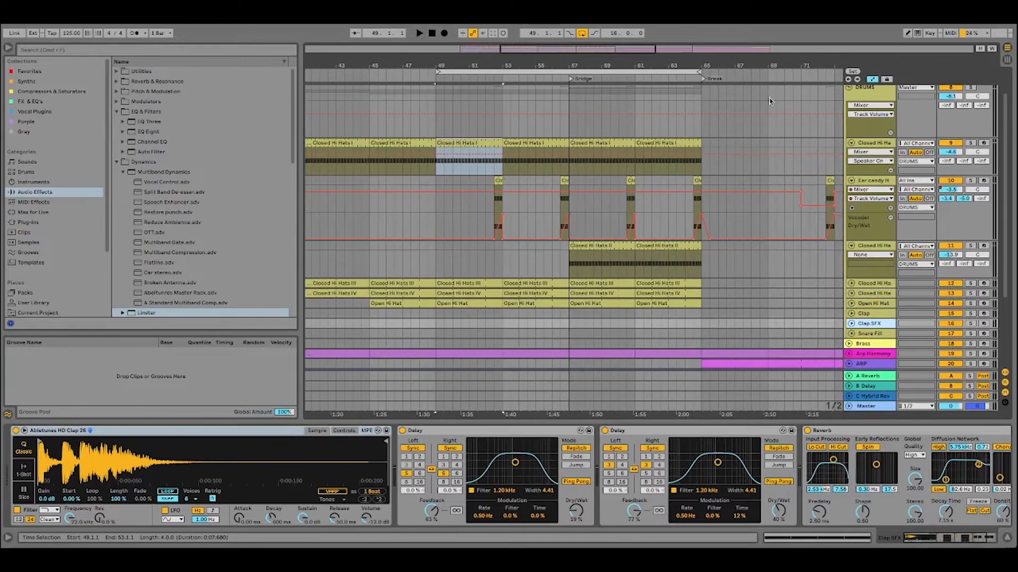
click(870, 93)
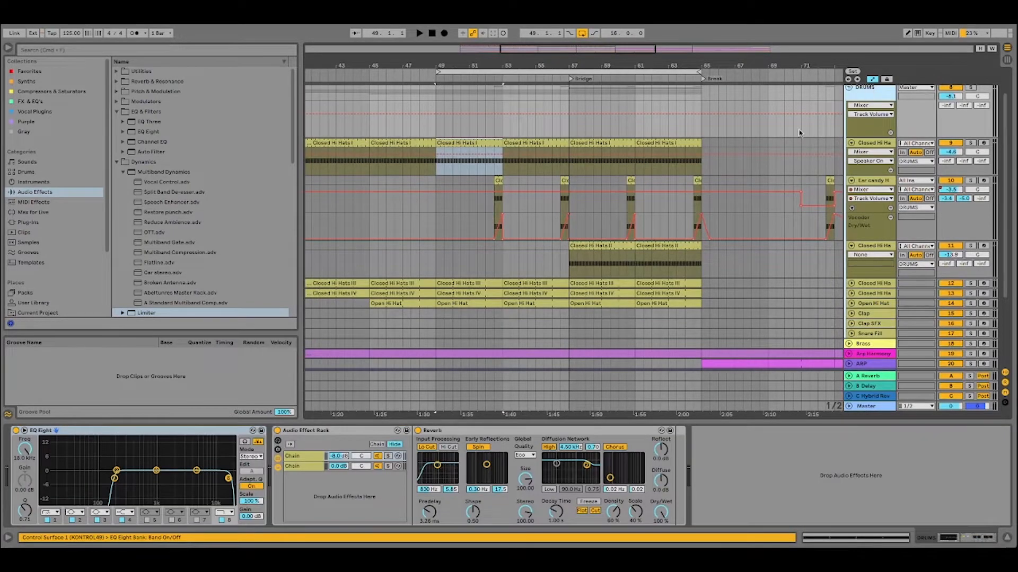
scroll(794, 141, up, 1)
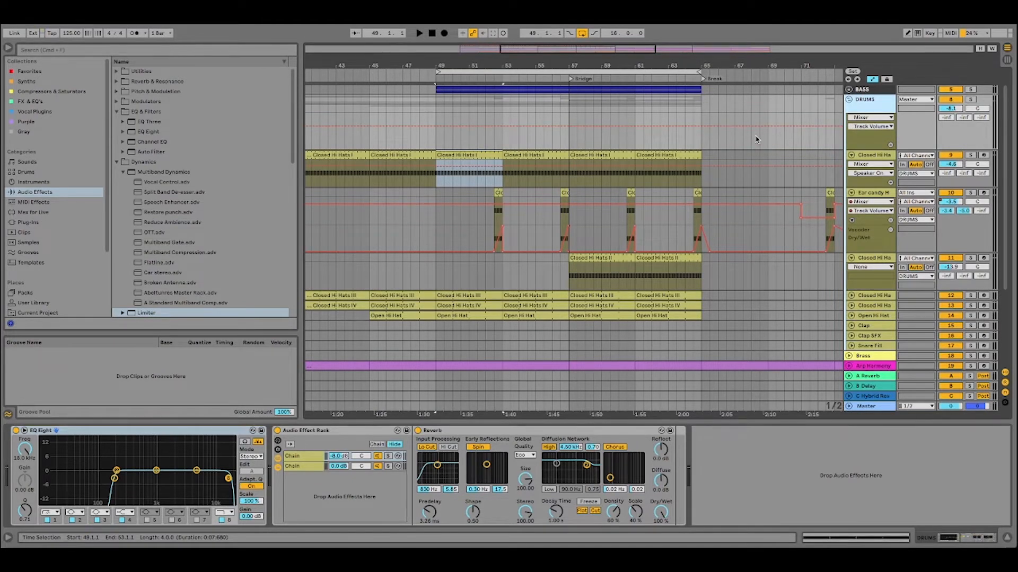
drag(509, 63, 542, 74)
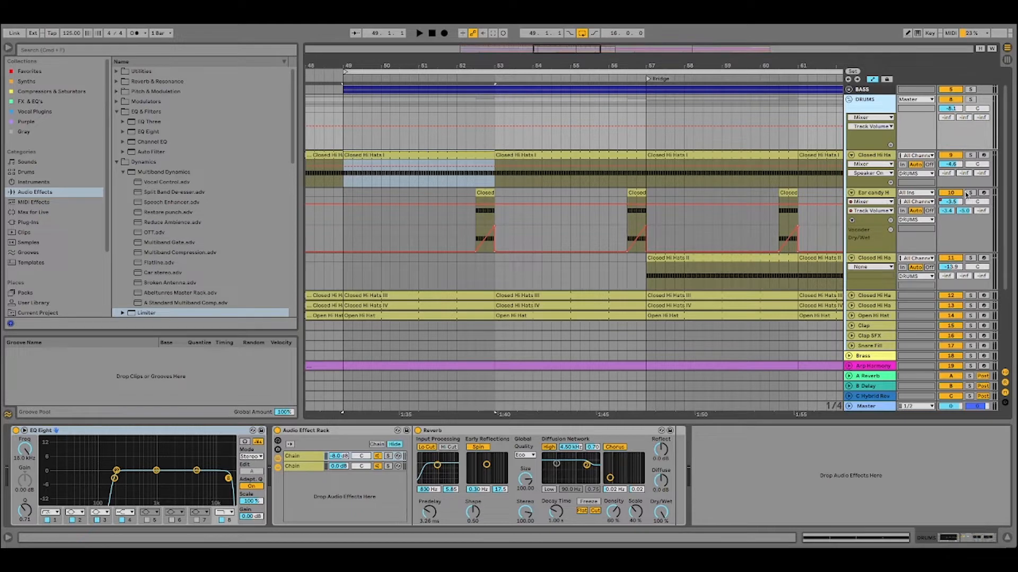
Show the Ear candy Hat track's device chain and select its Vocoder for examination.
click(875, 194)
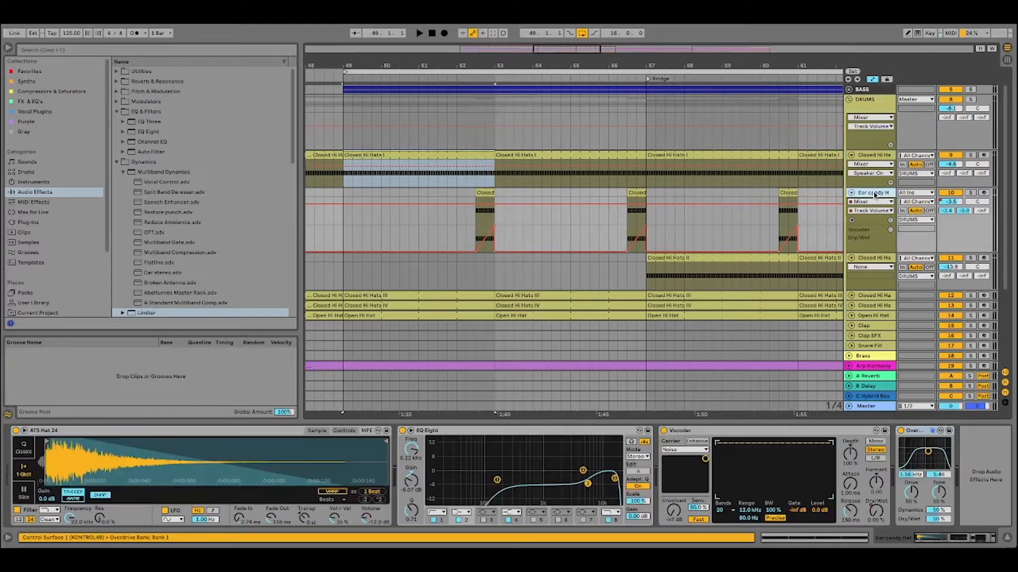
click(705, 432)
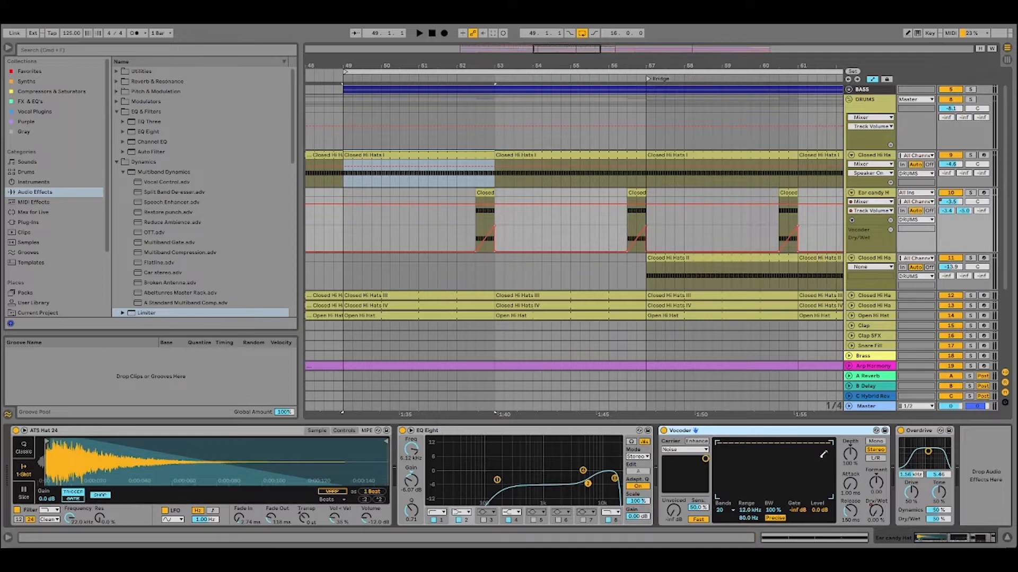
drag(475, 66, 476, 56)
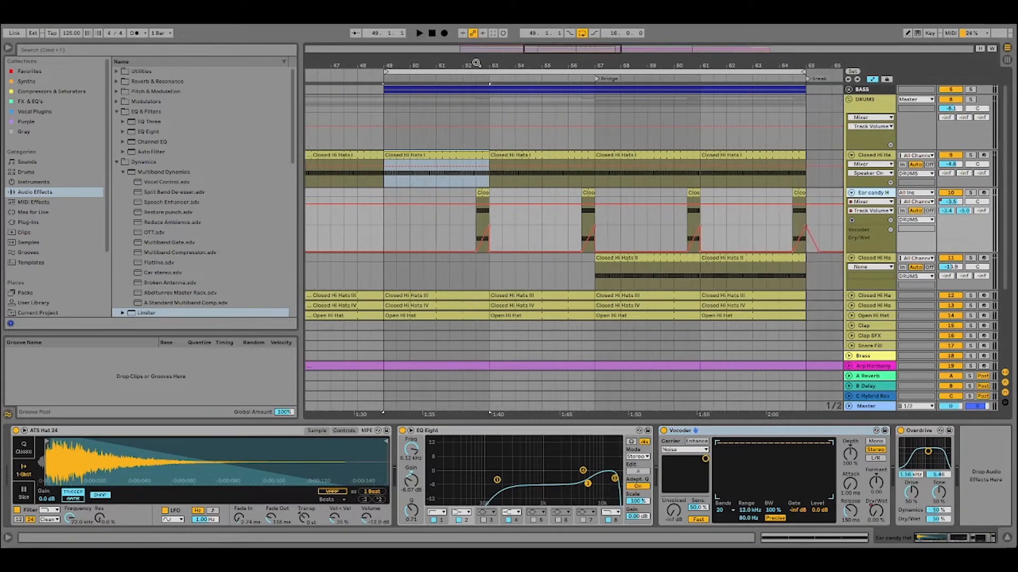
Solo the Closed Hi Hats I track and shorten the loop to bars 49 to 57.
click(969, 156)
click(436, 72)
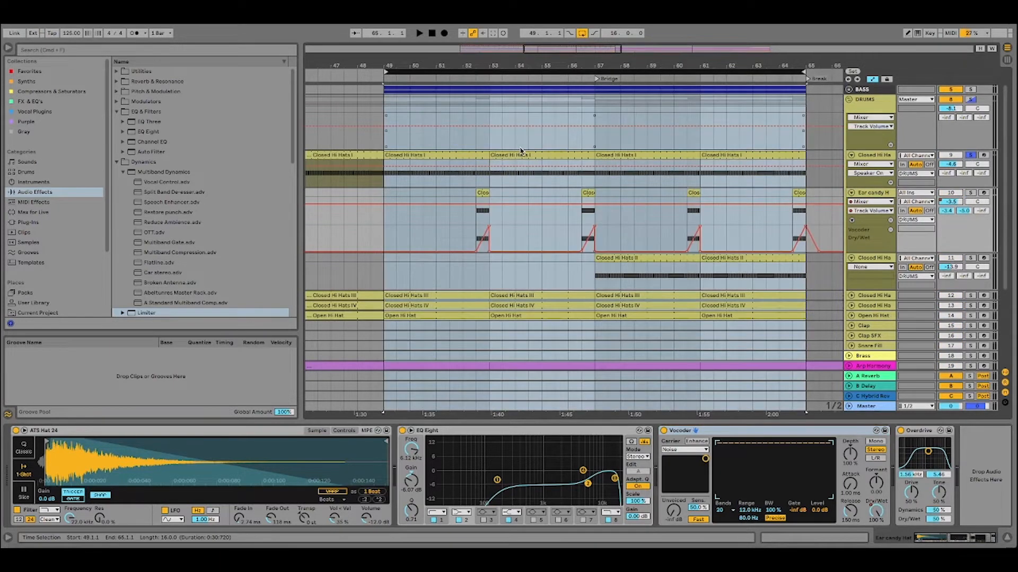
drag(803, 71, 594, 80)
click(513, 73)
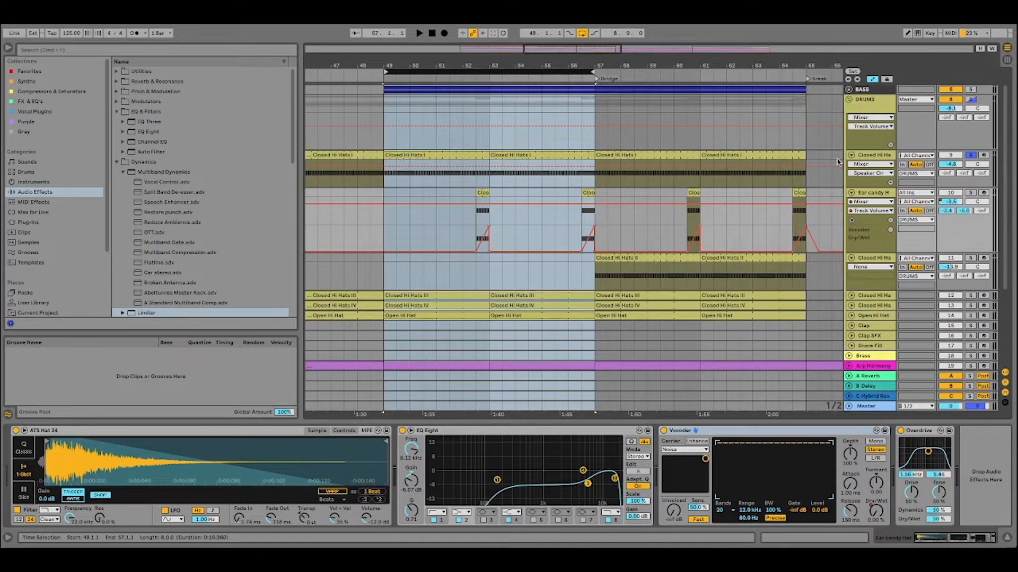
Show the Closed Hi Hats I device chain and audition the soloed track from bar 49.
click(873, 155)
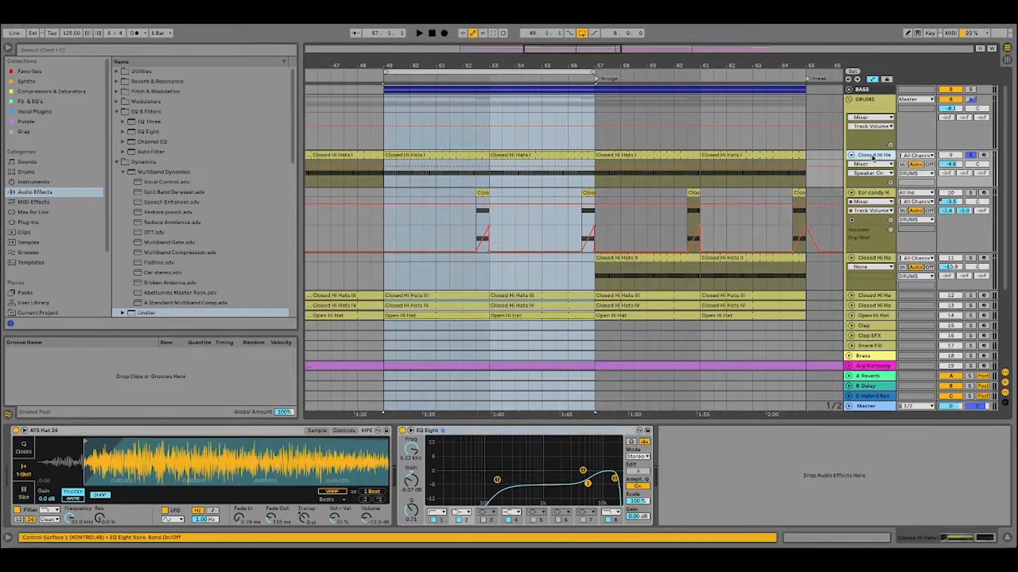
key(space)
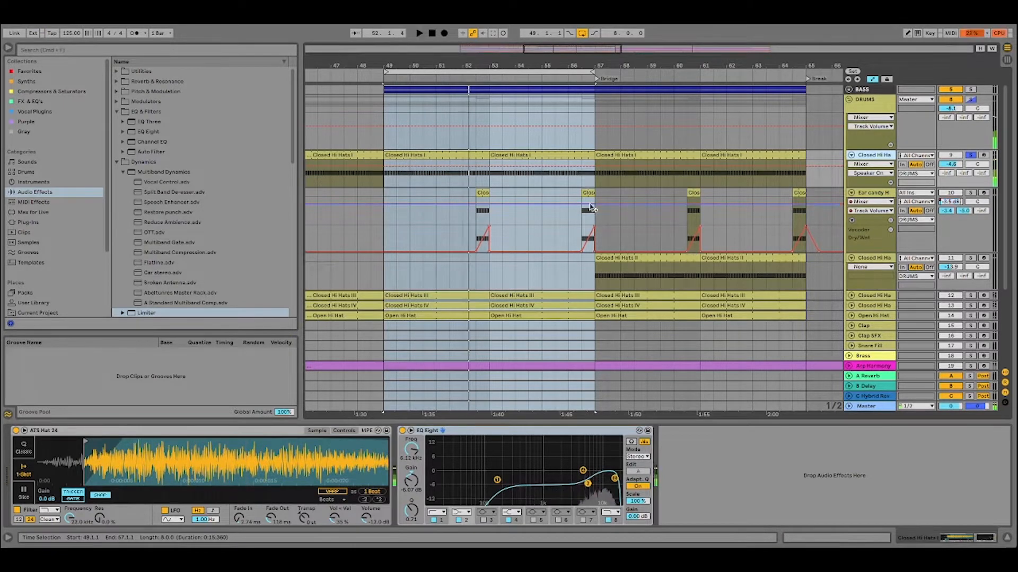
key(space)
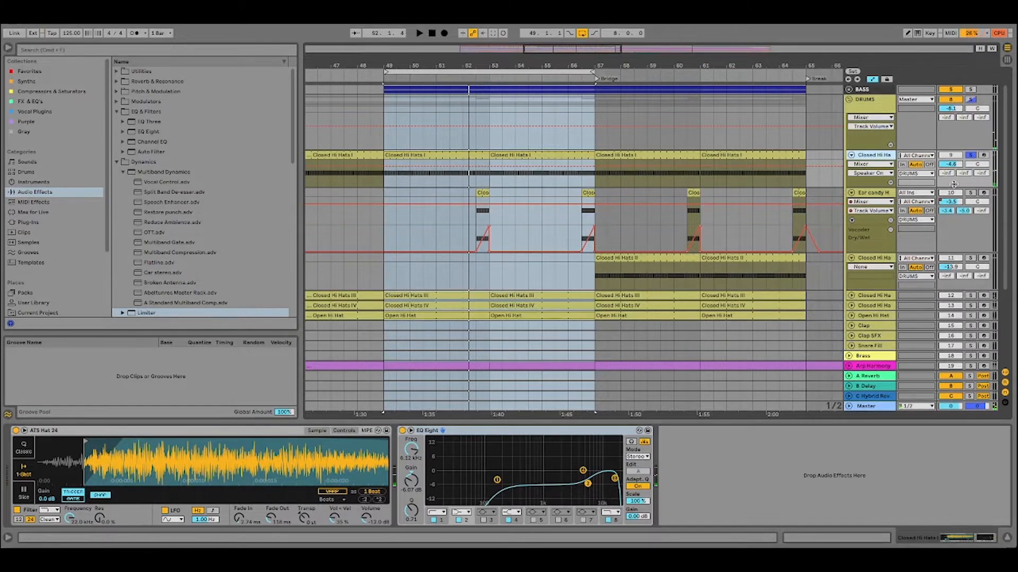
Solo the Ear candy Hat track, select its clip just before bar 53 and audition it.
click(447, 154)
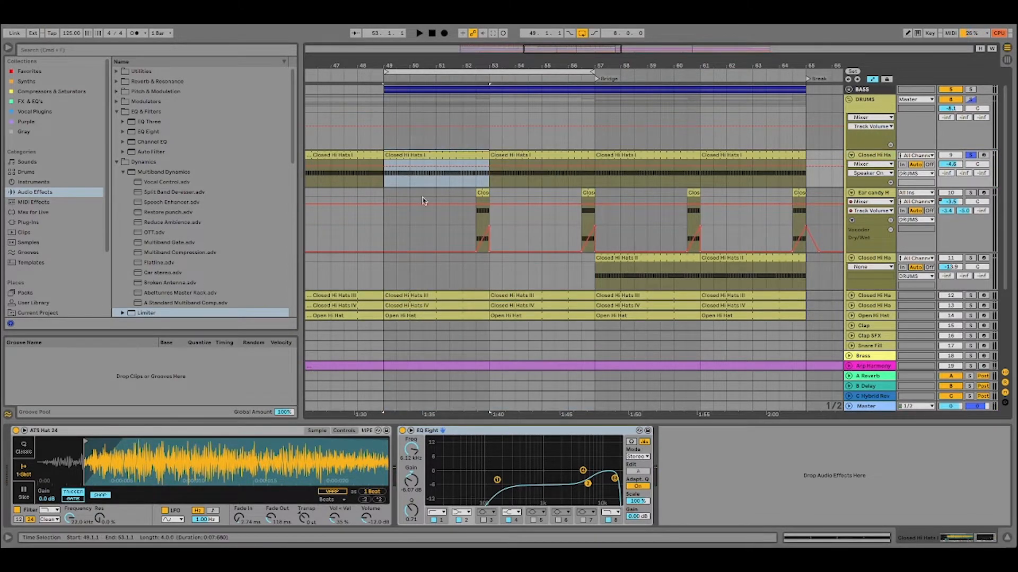
click(970, 193)
click(482, 223)
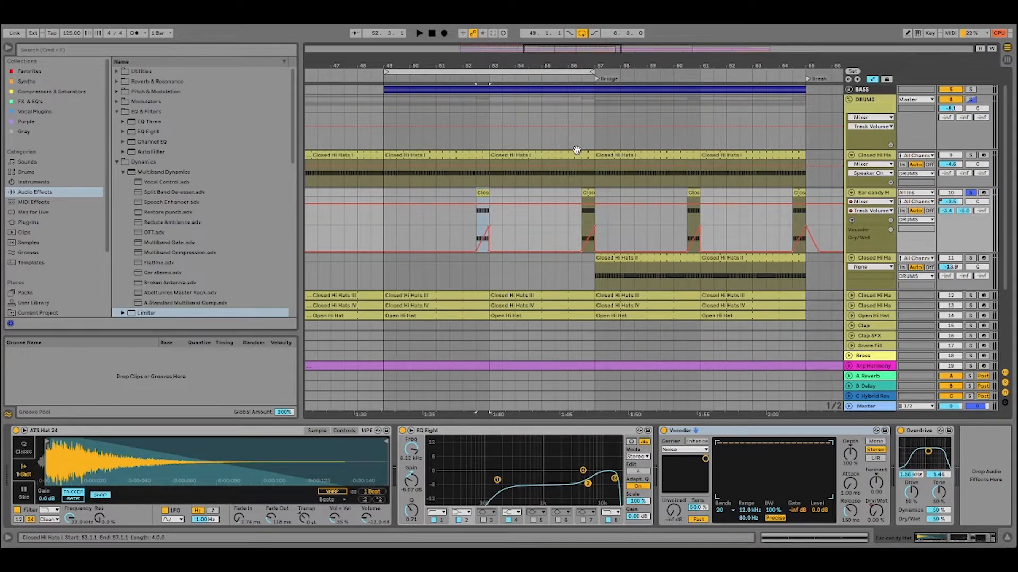
click(472, 79)
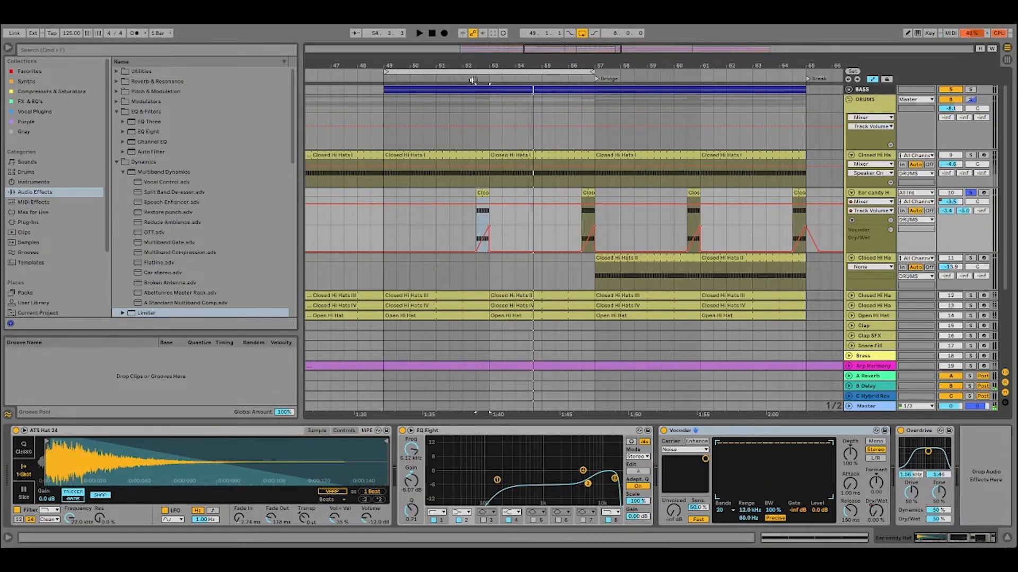
key(space)
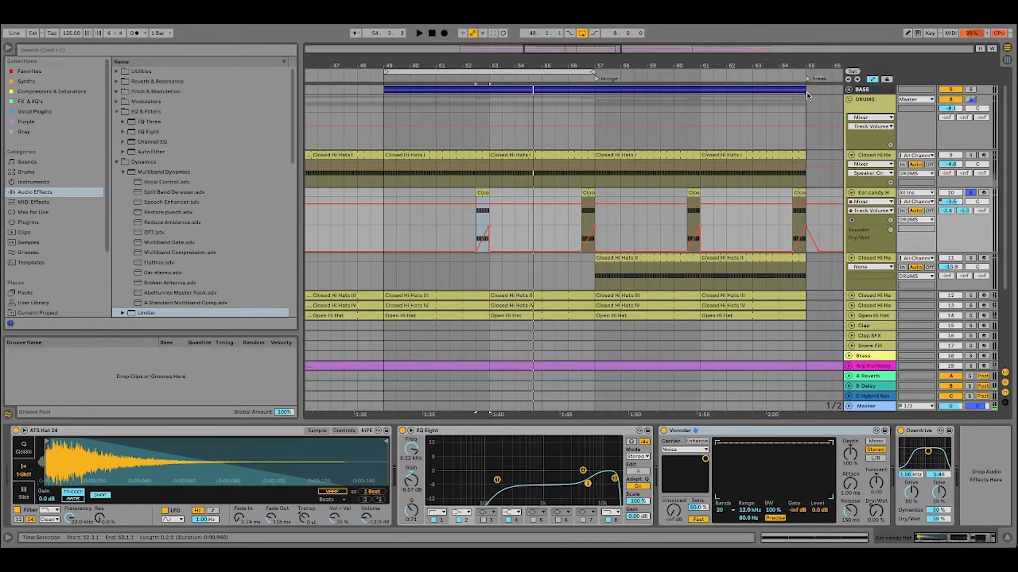
Solo the whole DRUMS group and audition the loop from bar 49 to 57.
click(971, 101)
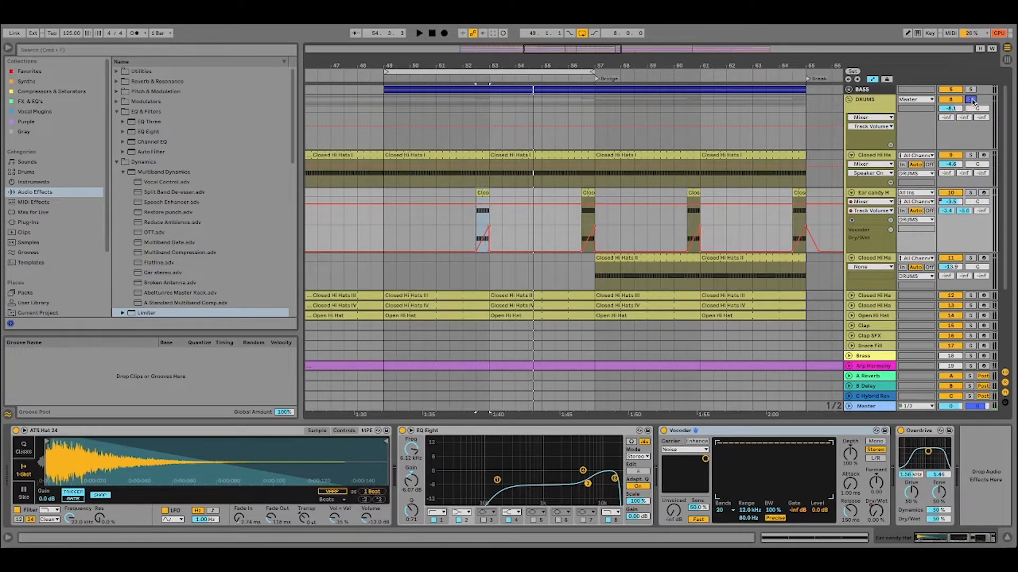
click(416, 71)
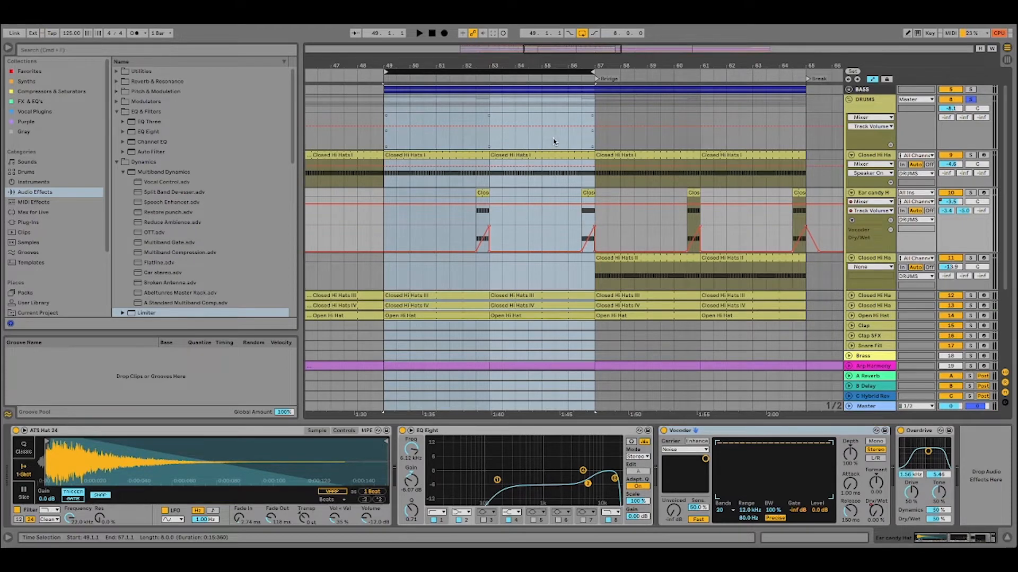
key(space)
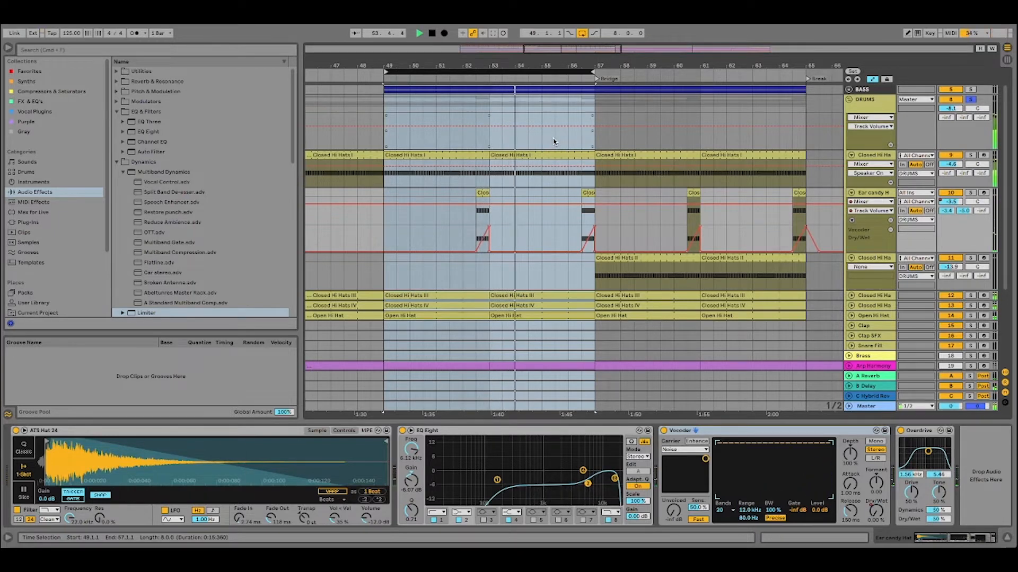
key(space)
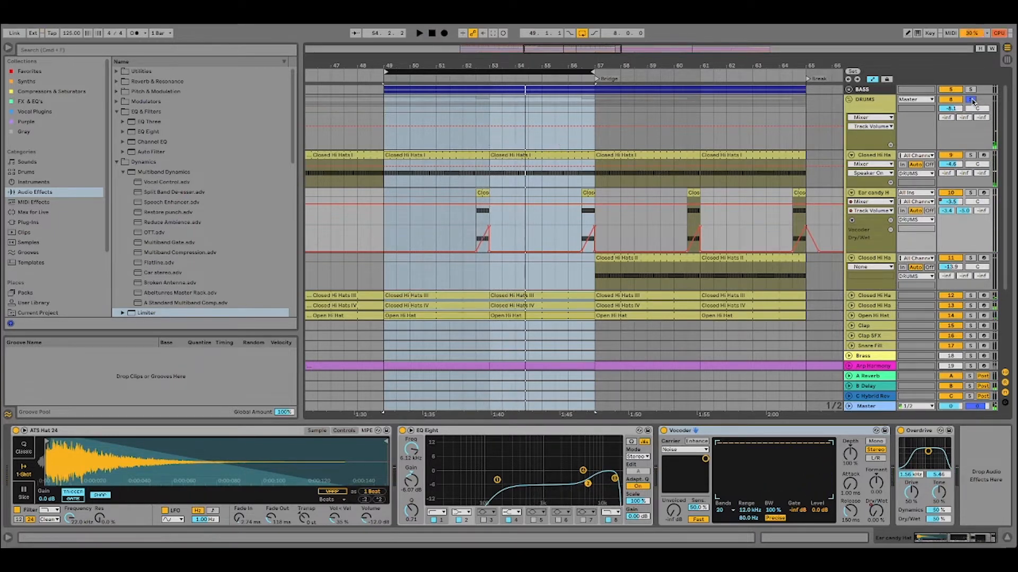
Select the Ear candy Hat's Overdrive, clear the DRUMS solo and audition the loop from bar 49 with all tracks.
click(921, 432)
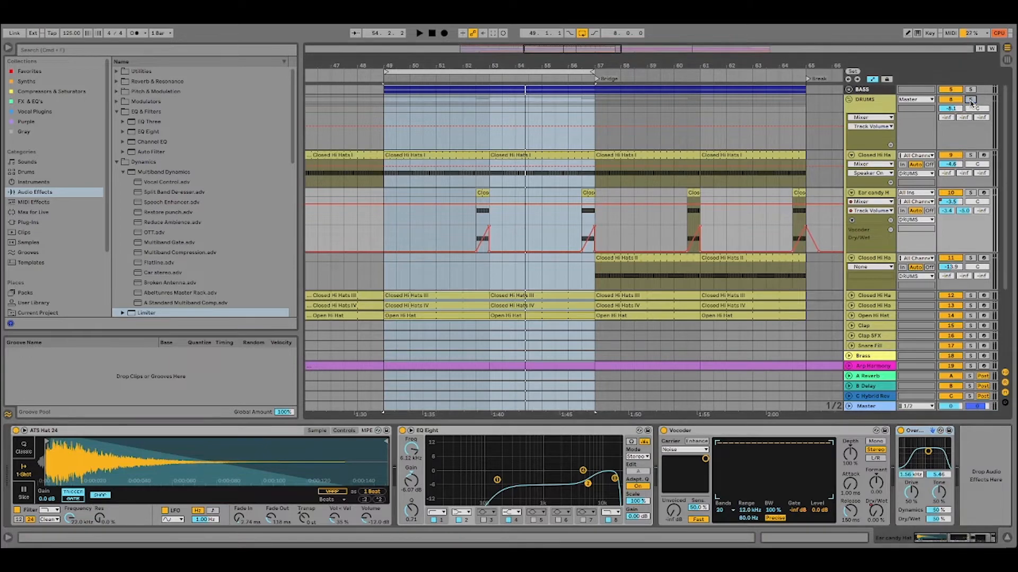
click(485, 71)
scroll(530, 116, up, 2)
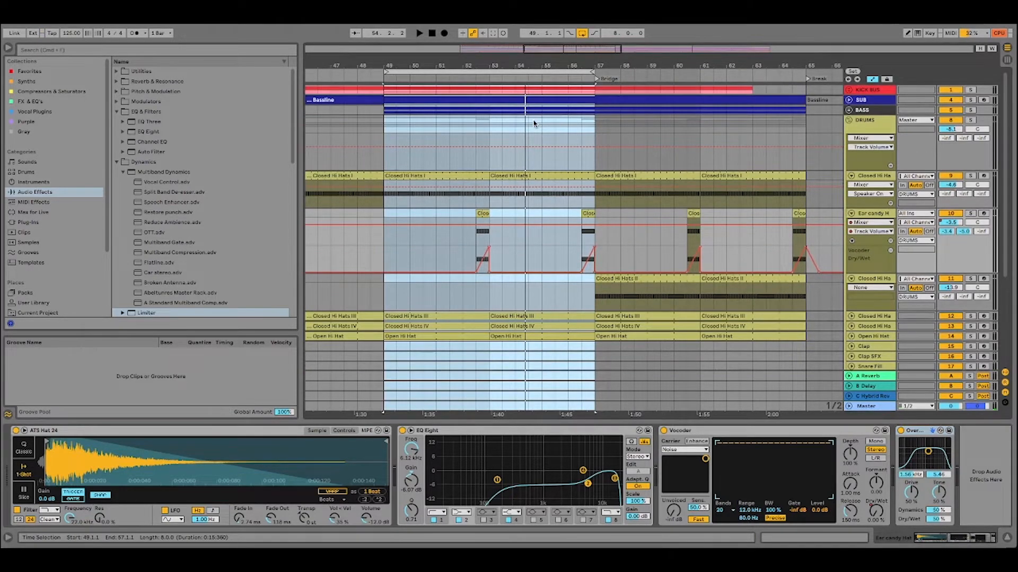
key(space)
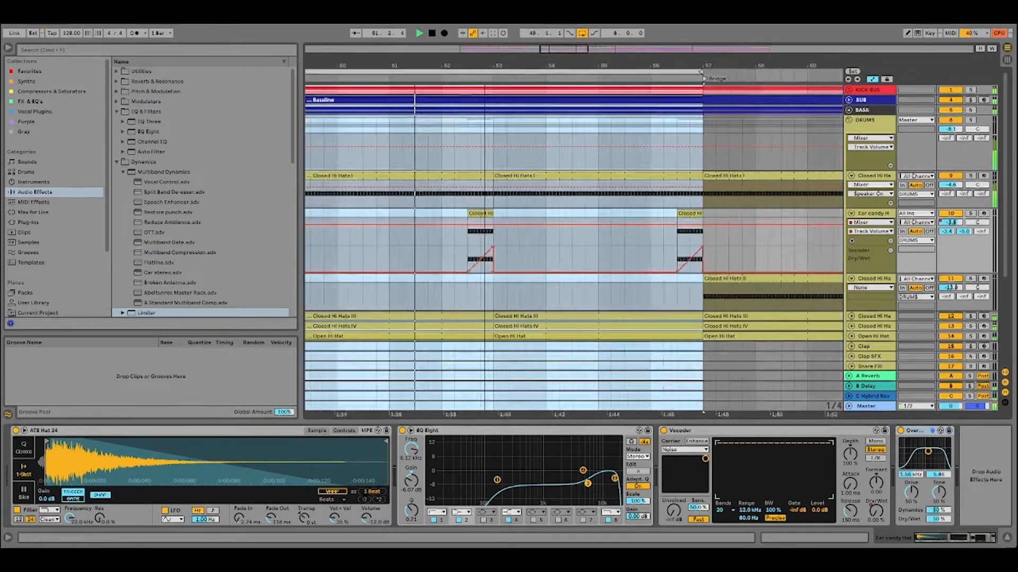
scroll(530, 116, up, 4)
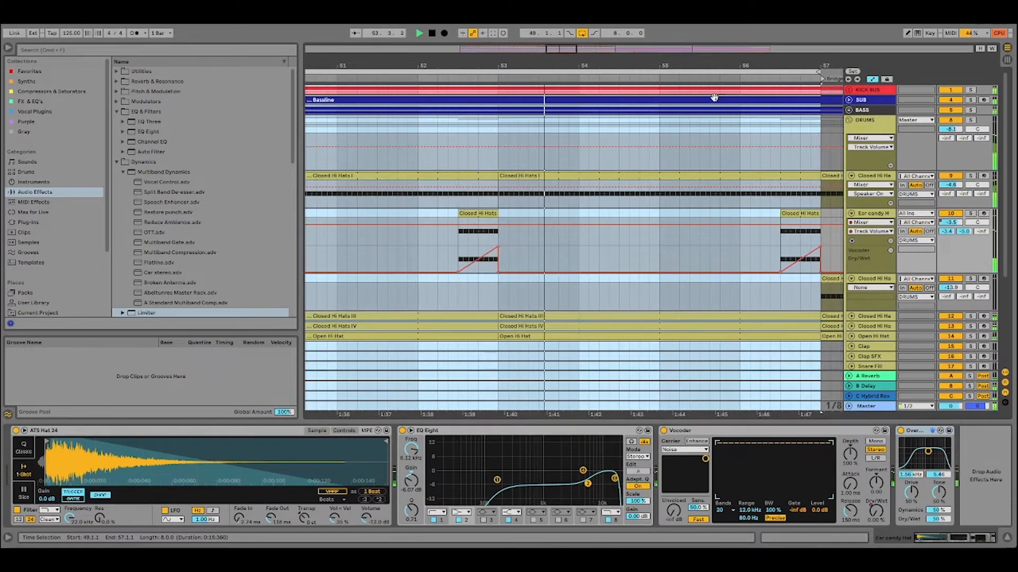
click(431, 33)
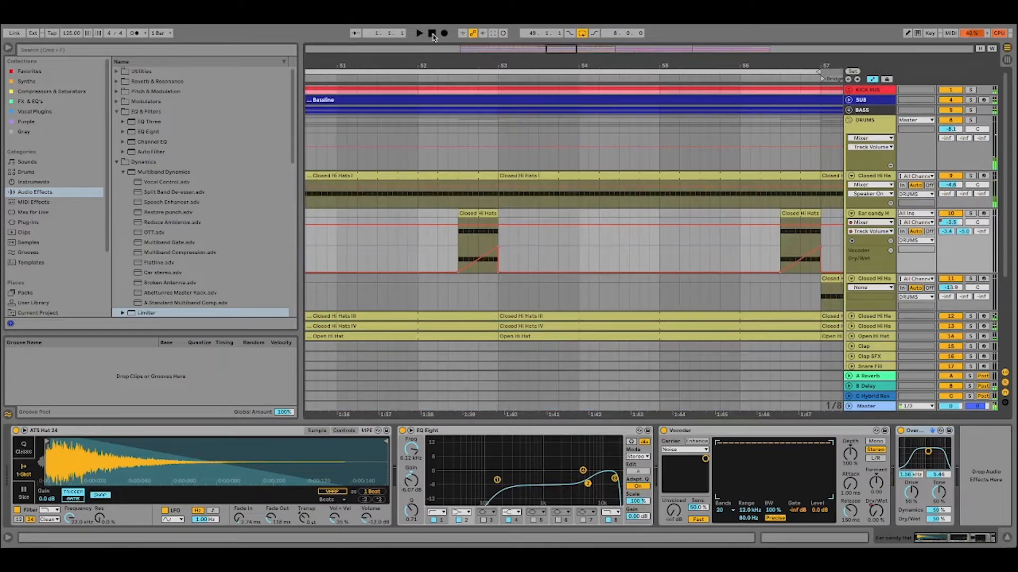
click(432, 33)
Select the looped bars 49 to 57, place the insert marker at bar 58, and look over the tracks below the drums.
drag(464, 72, 463, 41)
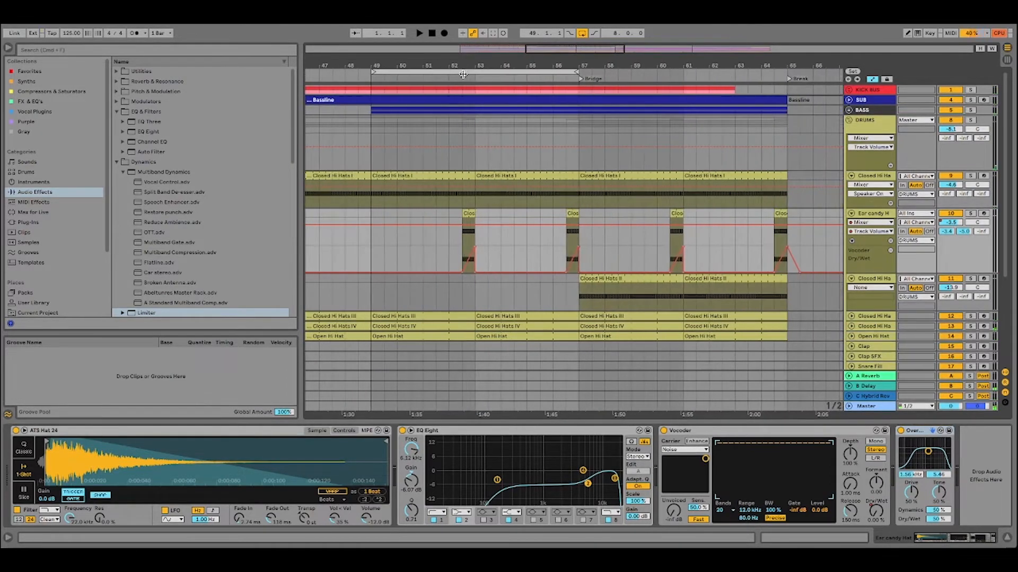
click(464, 72)
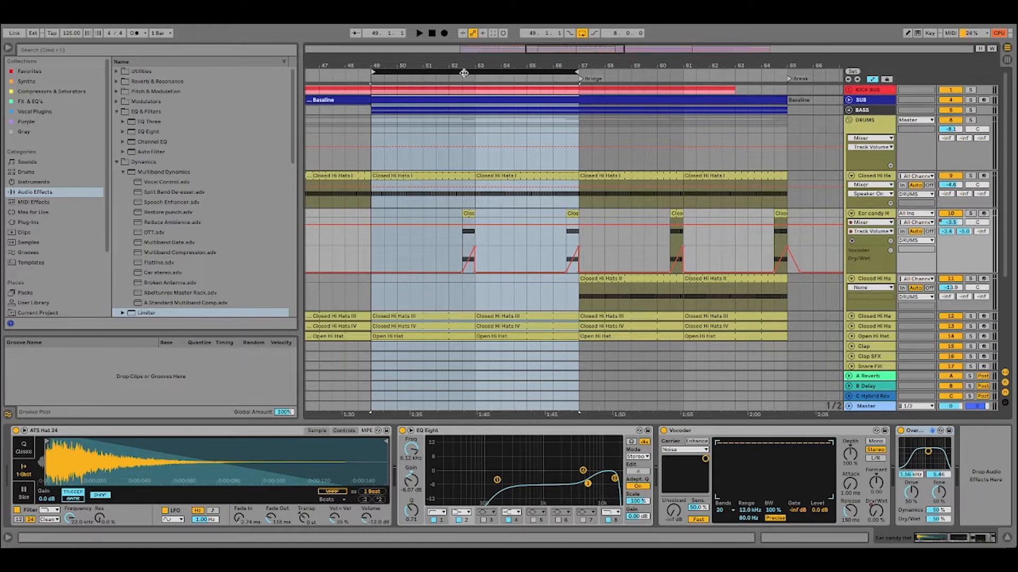
scroll(495, 154, down, 2)
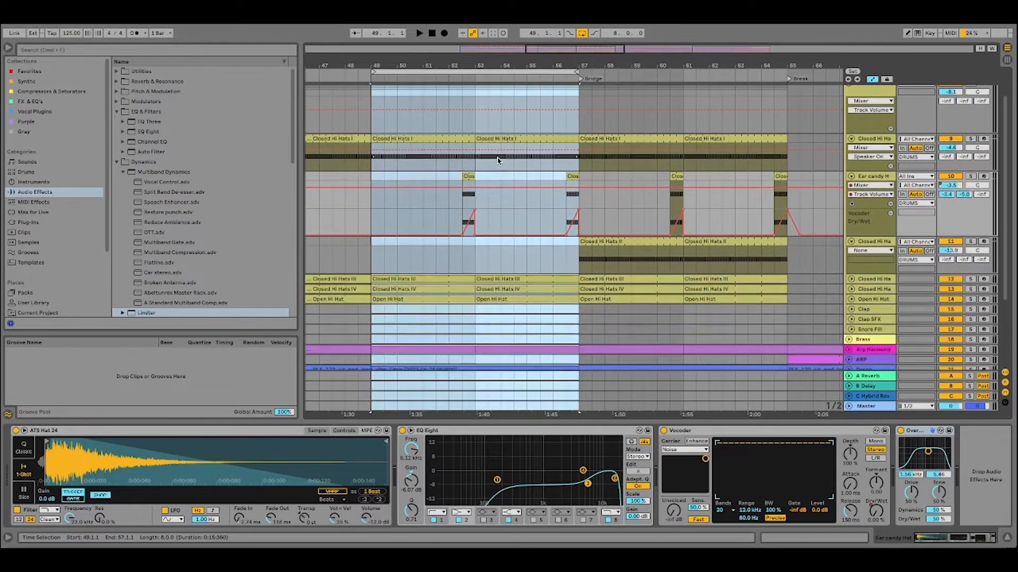
click(606, 213)
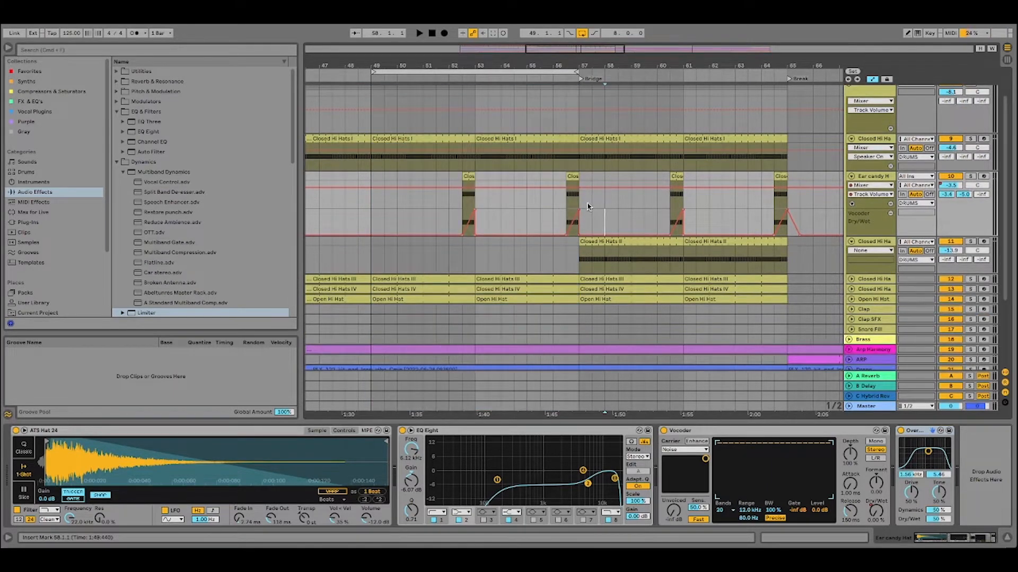
scroll(602, 207, down, 5)
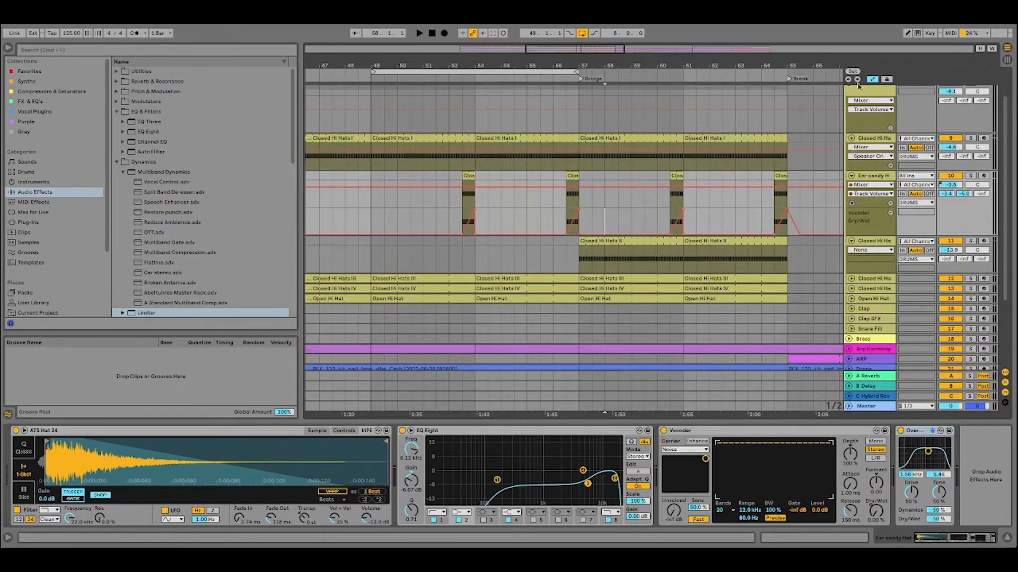
scroll(854, 89, up, 1)
Show the DRUMS group's device chain and compare the two parallel chains in its Audio Effect Rack.
click(870, 112)
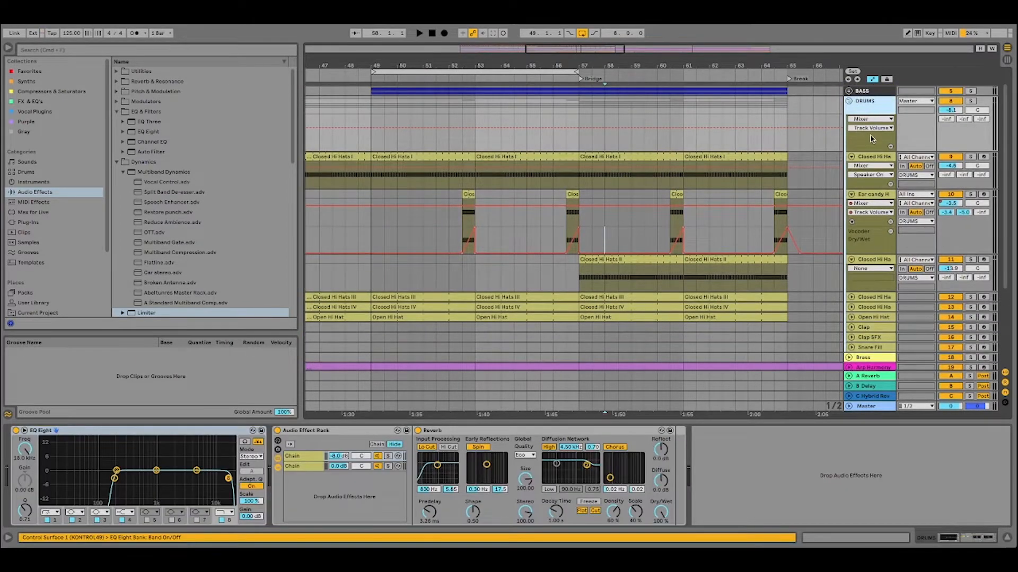
click(339, 430)
click(295, 468)
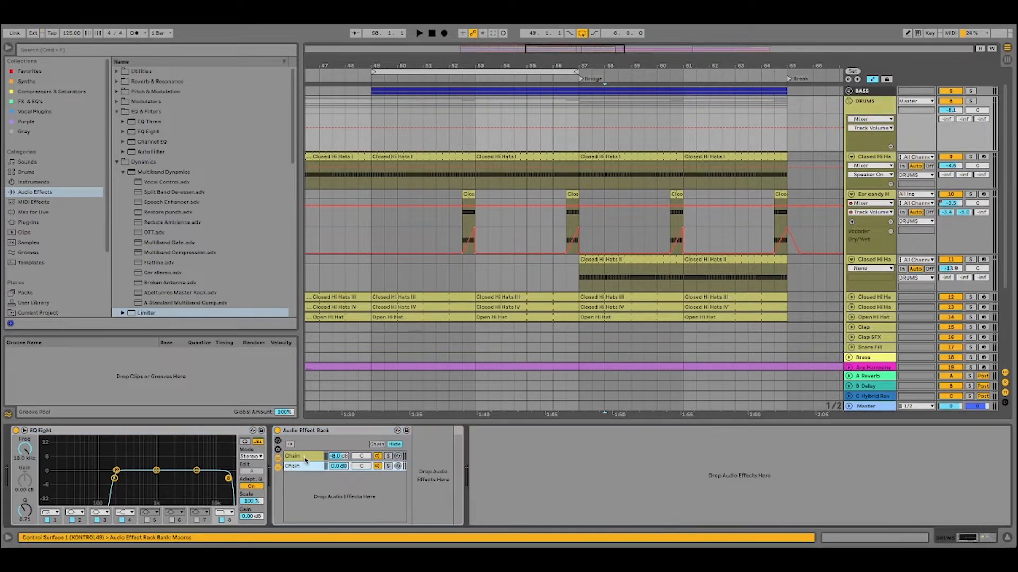
click(306, 456)
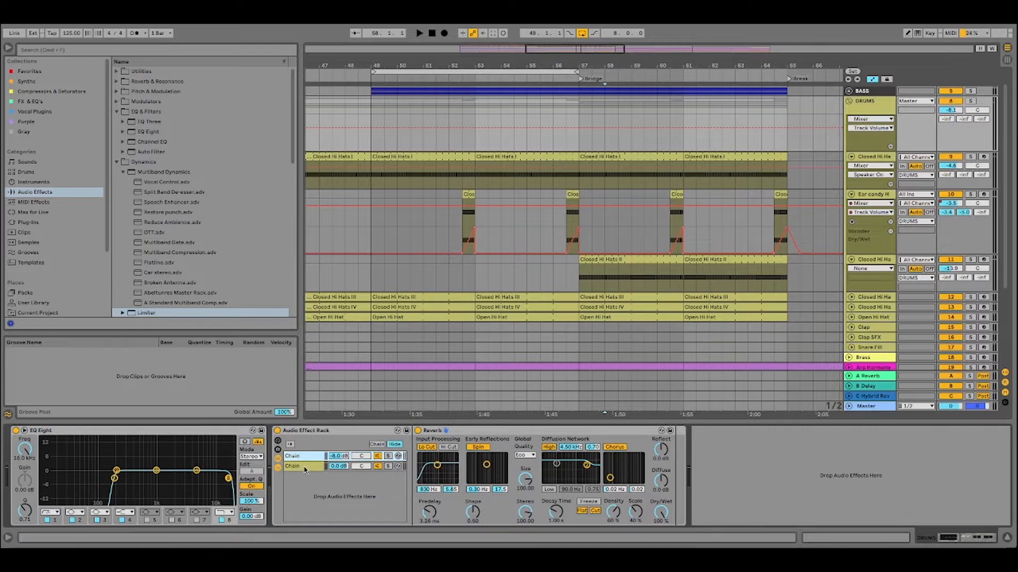
click(305, 469)
click(308, 457)
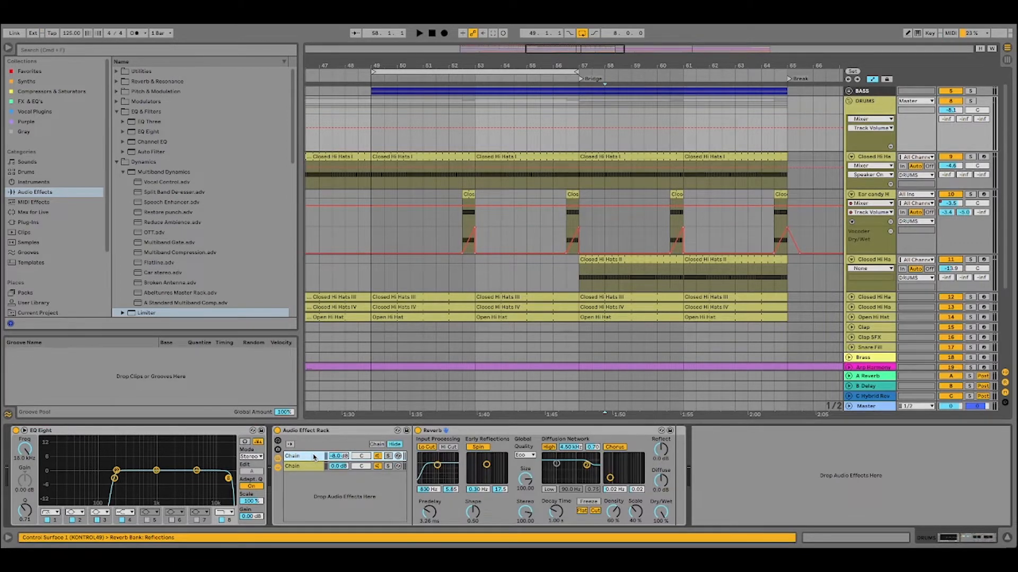
Fold the DRUMS group, show the Arp Harmony device chain, and unfold the Arp Harmony and ARP tracks.
click(856, 105)
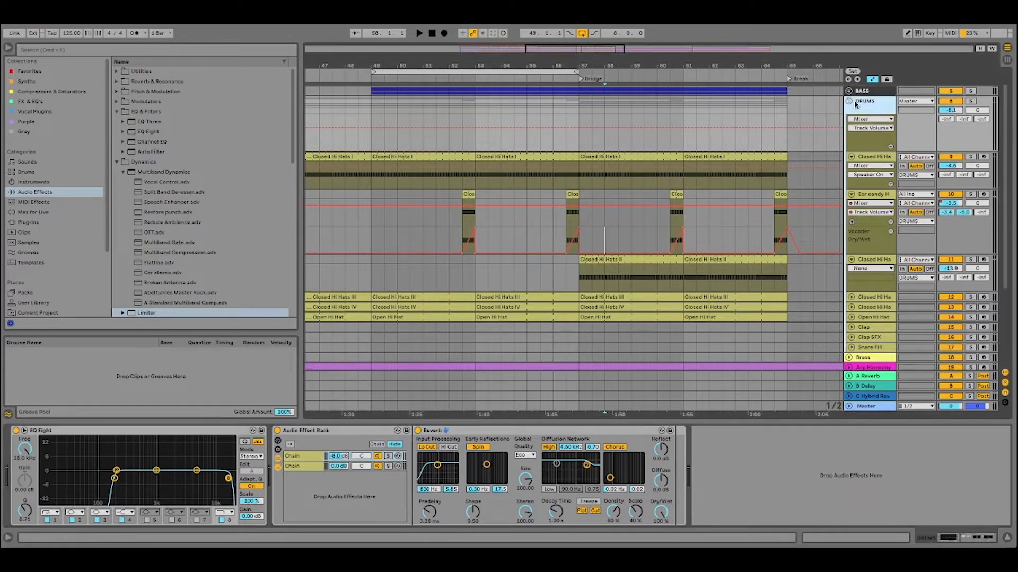
click(848, 102)
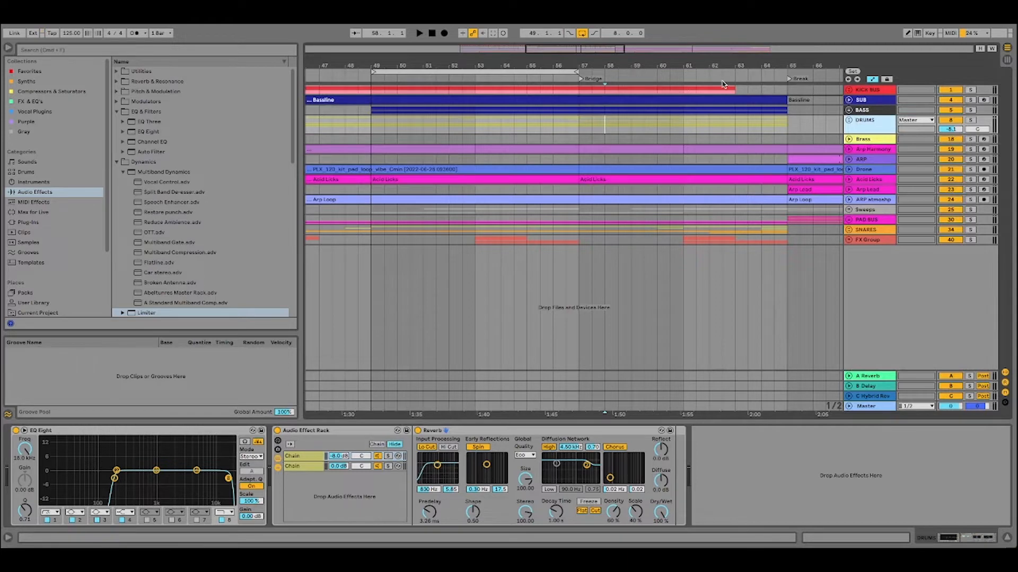
click(876, 149)
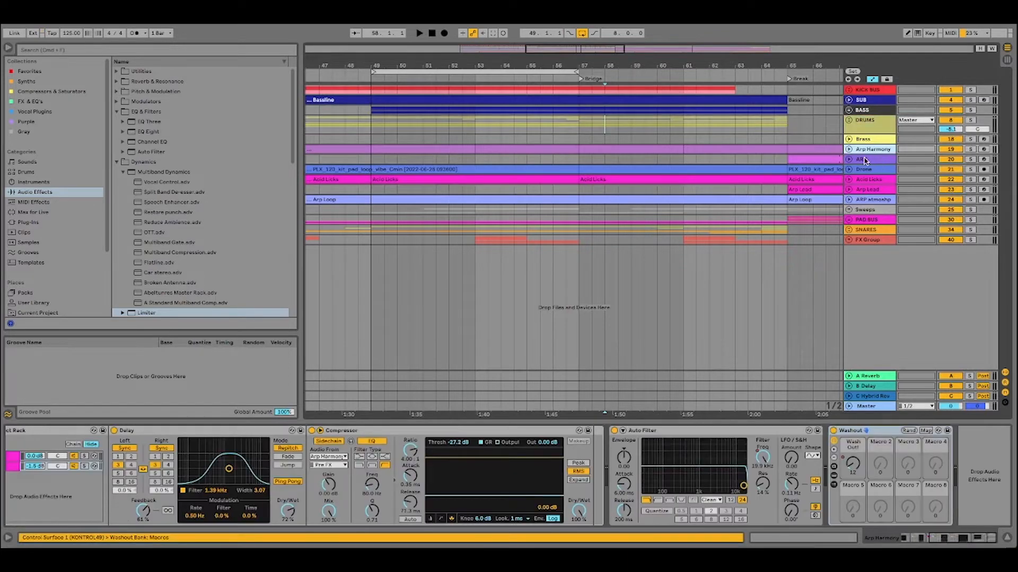
click(850, 150)
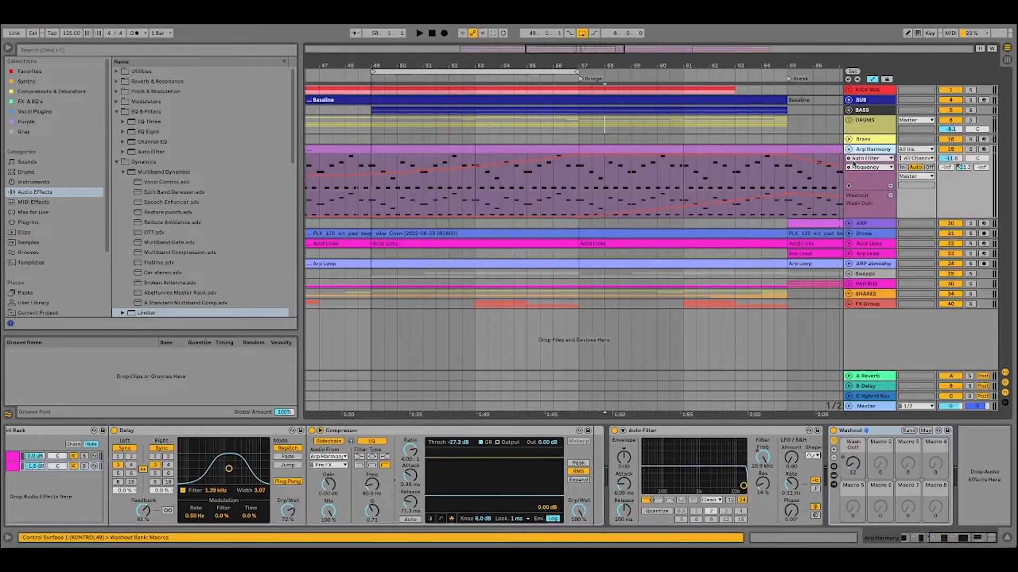
click(850, 223)
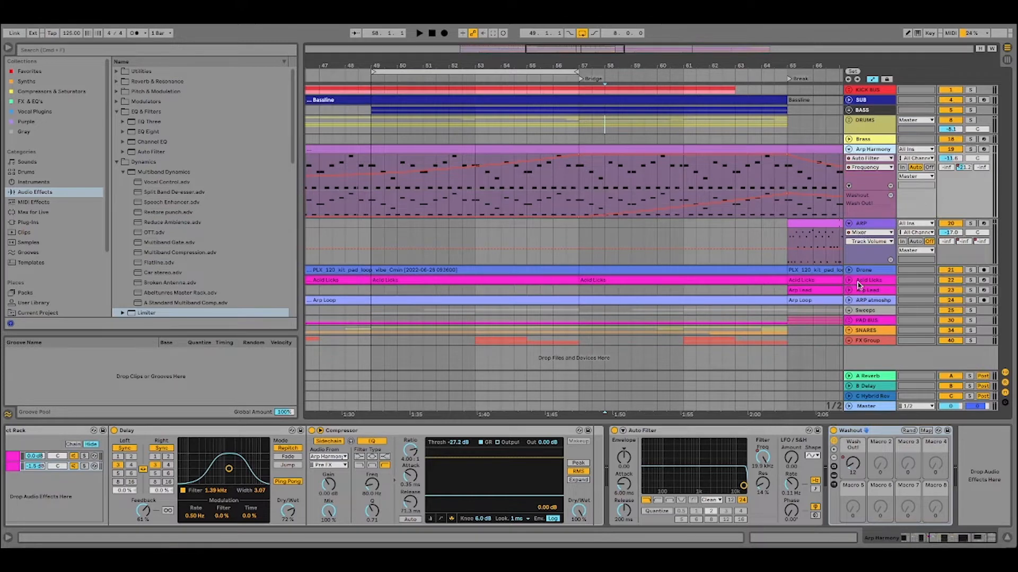
Solo the Arp Harmony track and select its clip spanning bars 49 to 53.
drag(640, 65, 600, 39)
click(537, 73)
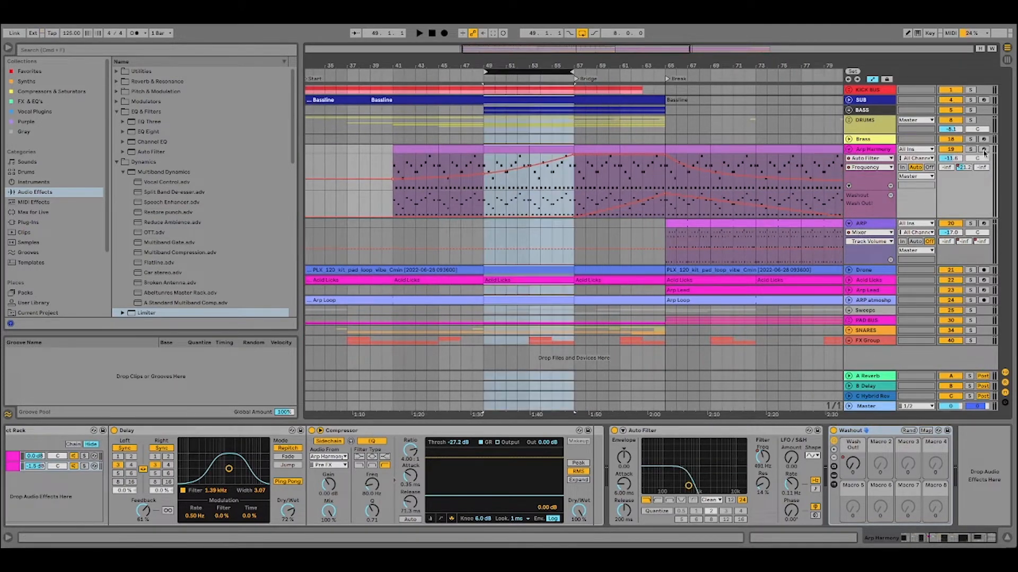
click(513, 150)
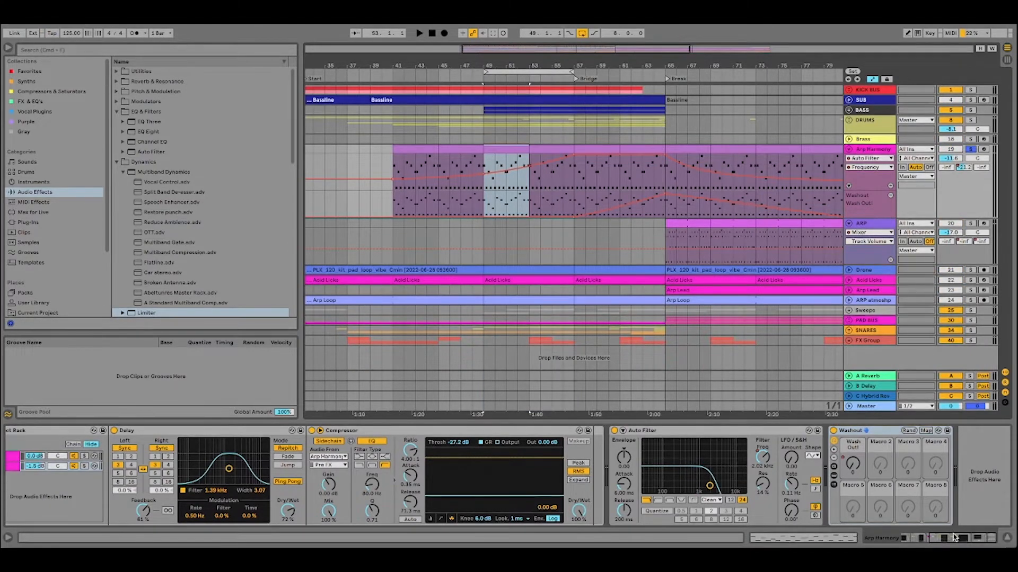
drag(947, 538, 878, 539)
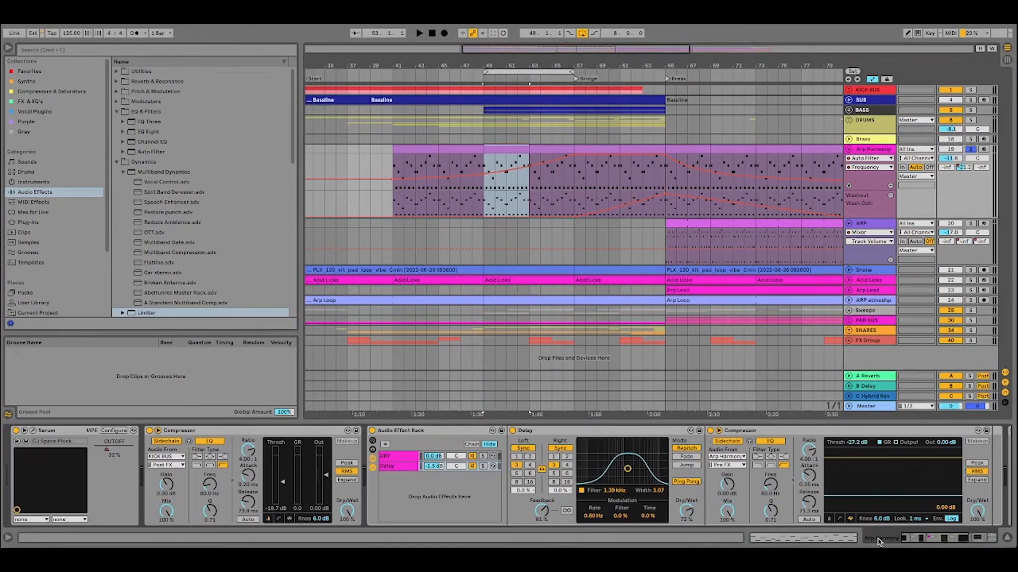
click(33, 431)
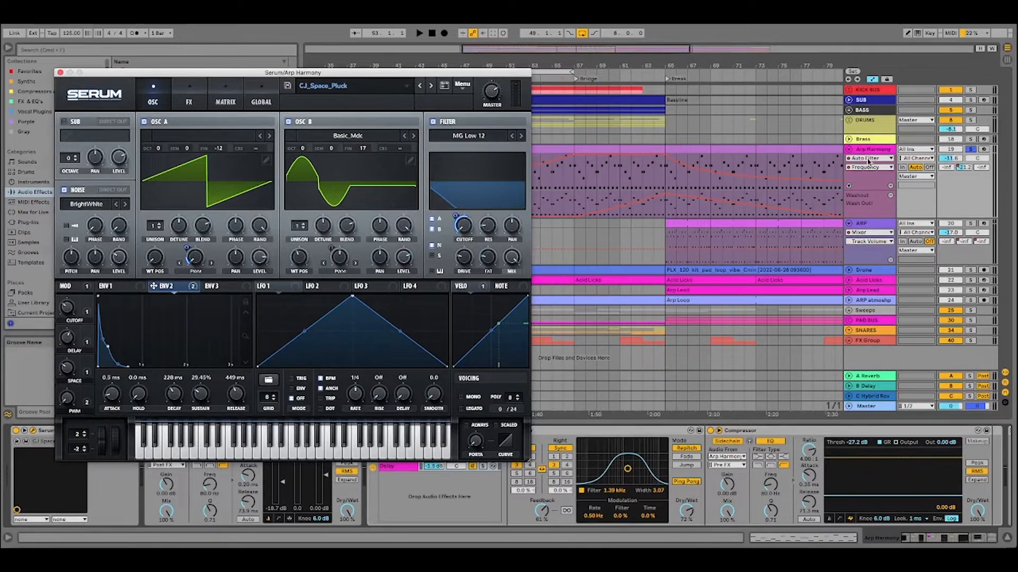
drag(320, 73, 295, 25)
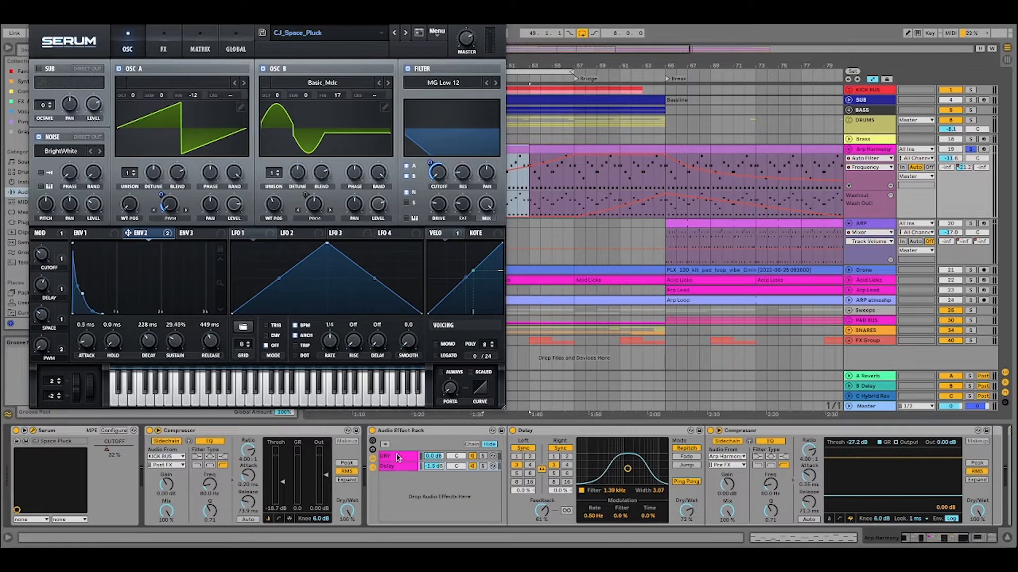
Compare the DRY and Delay chains in Arp Harmony's Audio Effect Rack and select the Compressor following the Delay.
click(418, 456)
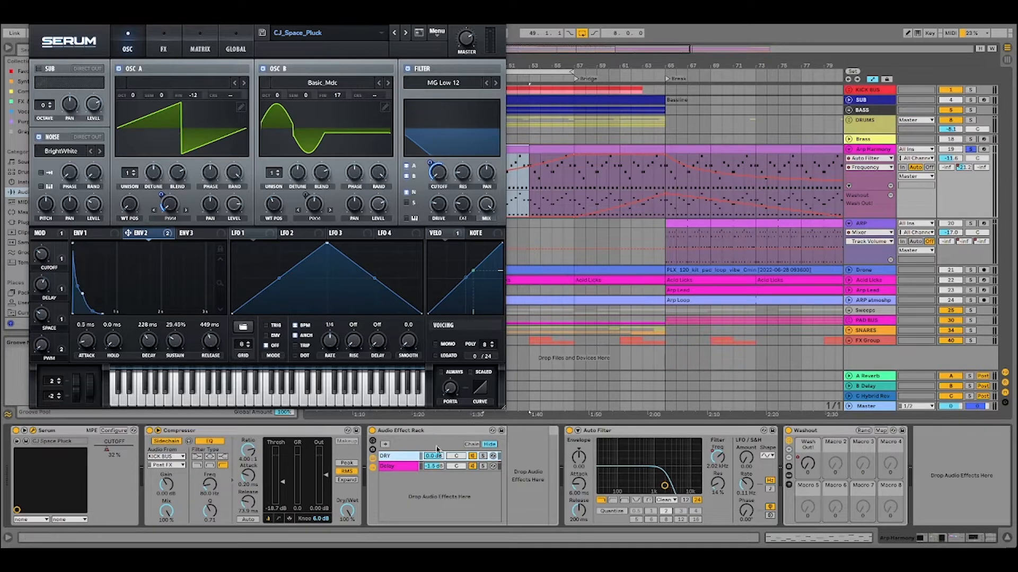
right_click(403, 479)
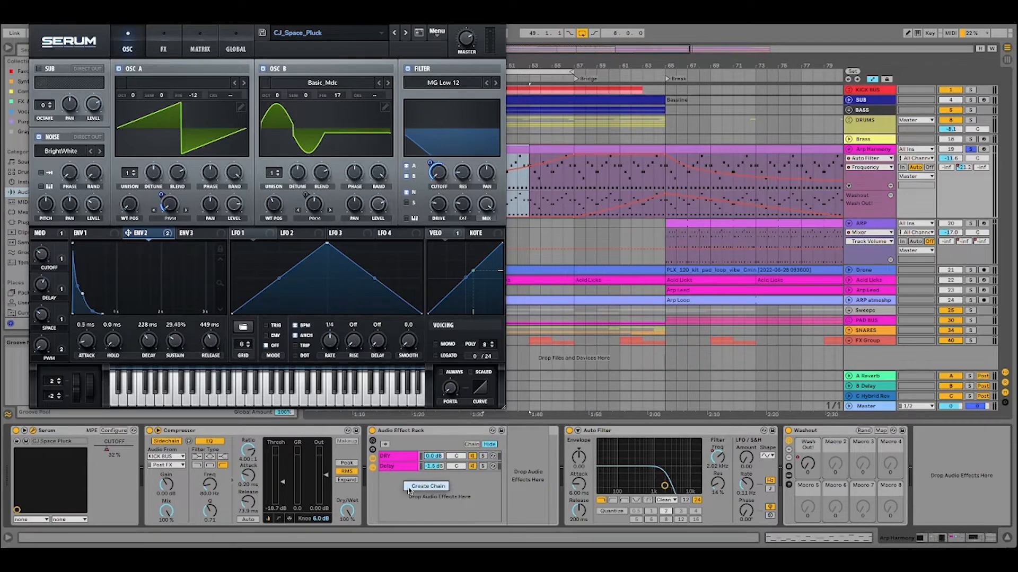
click(472, 481)
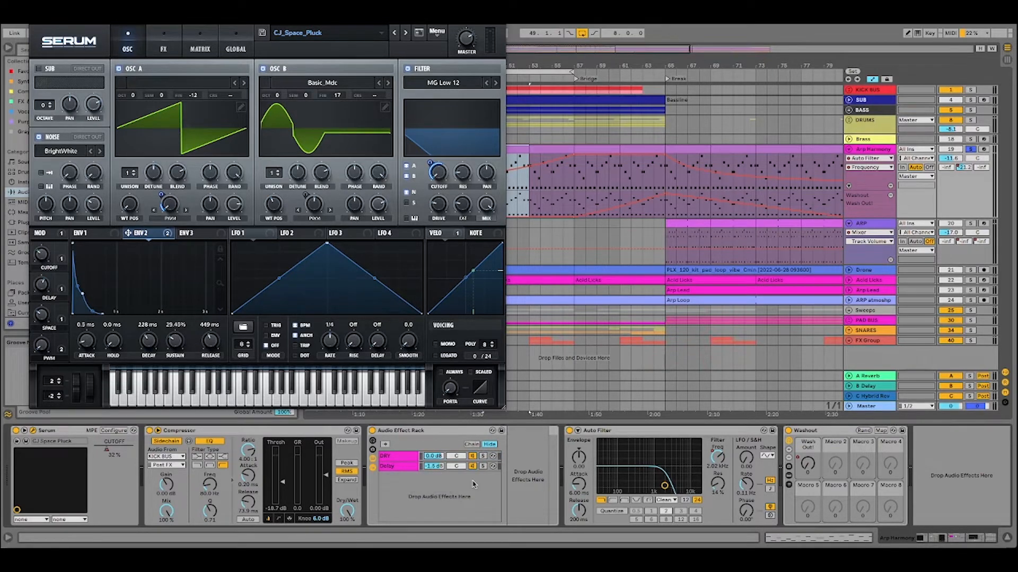
click(391, 468)
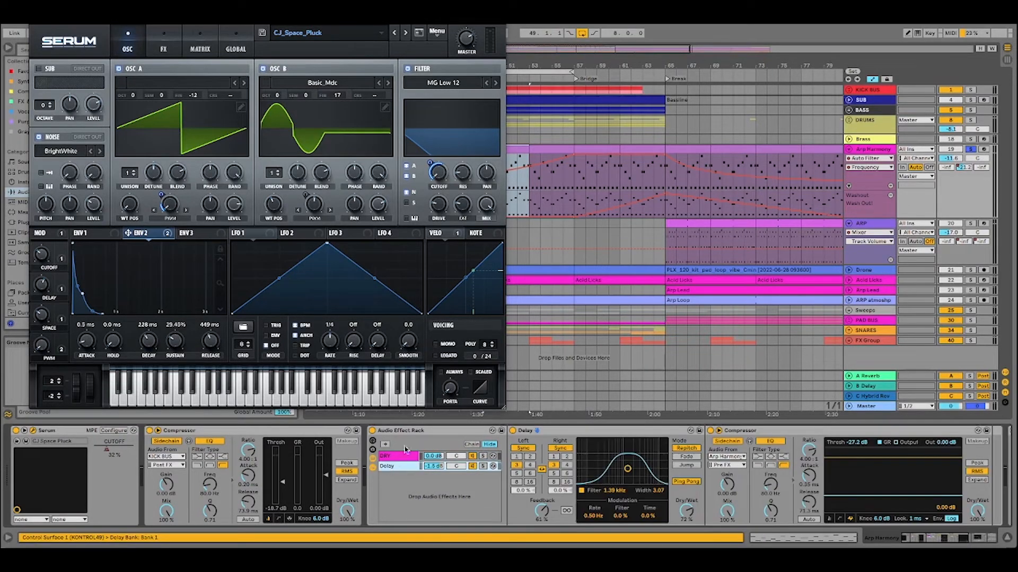
click(888, 433)
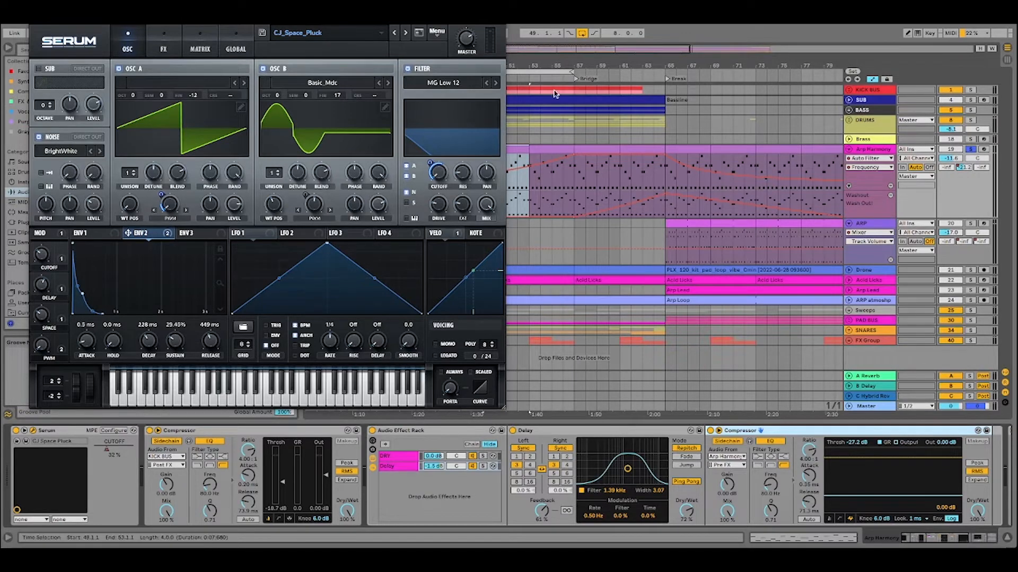
Audition the soloed Arp Harmony from bar 49 and extend the loop's end to bar 65.
drag(418, 24, 318, 37)
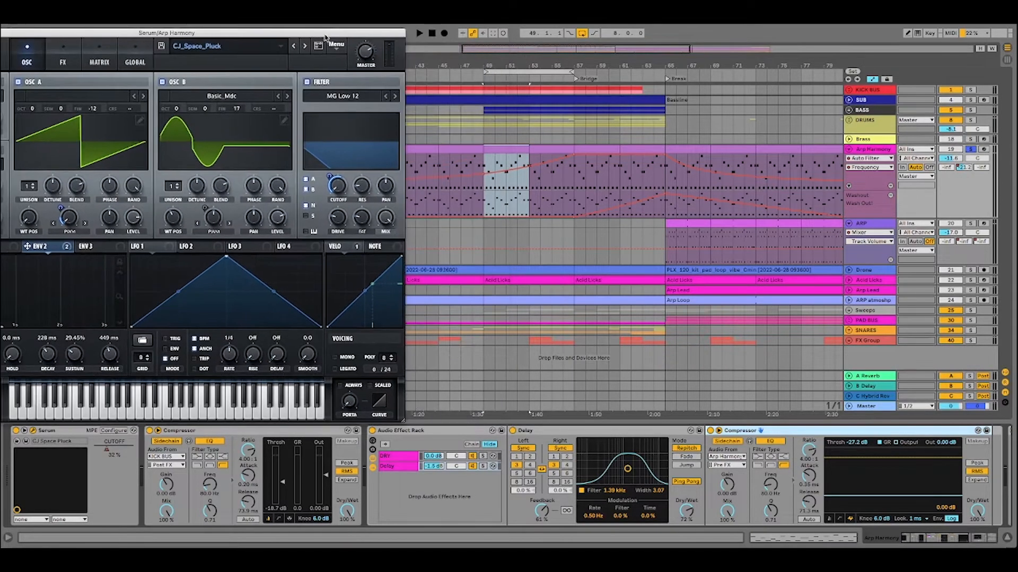
click(522, 71)
click(418, 33)
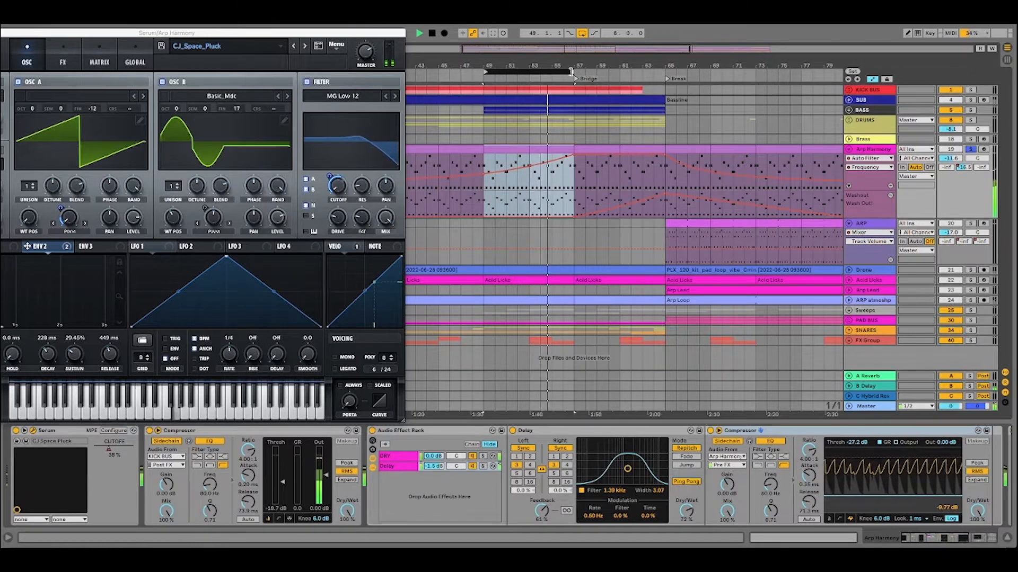
drag(574, 71, 664, 71)
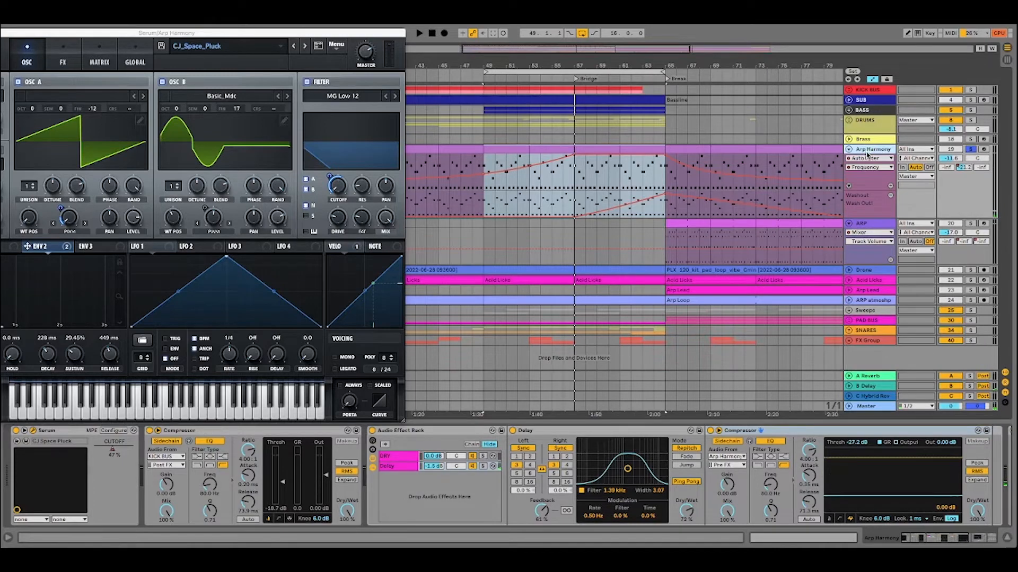
Bring Arp Harmony's Auto Filter and Washout devices into view, extend the loop to 25 bars, and select the Washout automation lane.
click(975, 536)
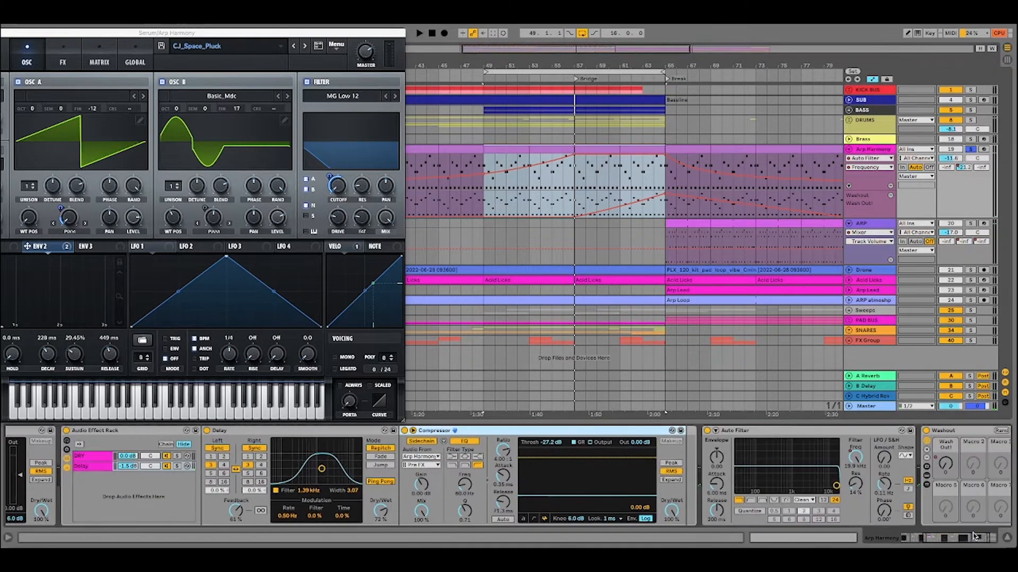
click(974, 537)
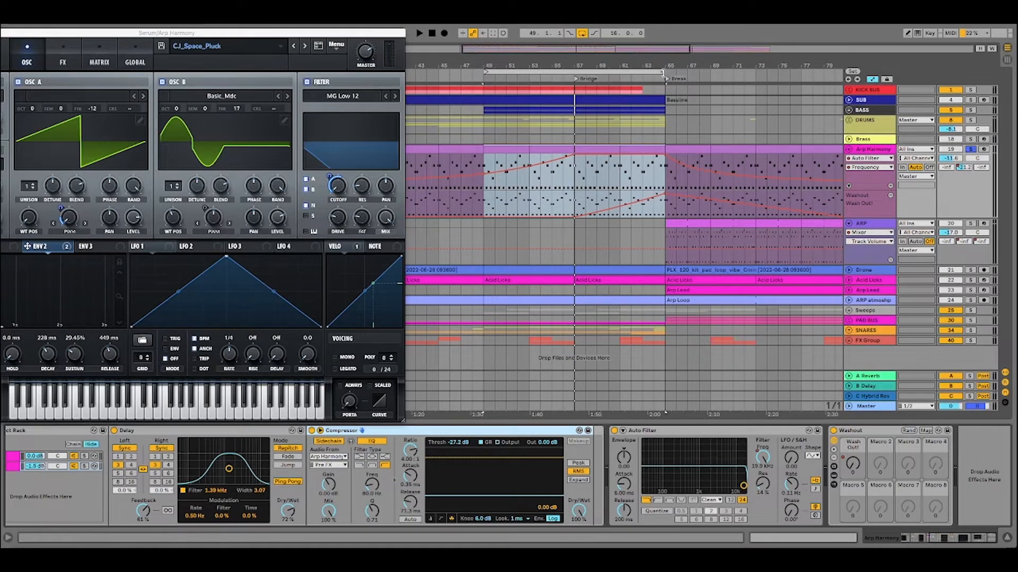
drag(661, 69, 765, 69)
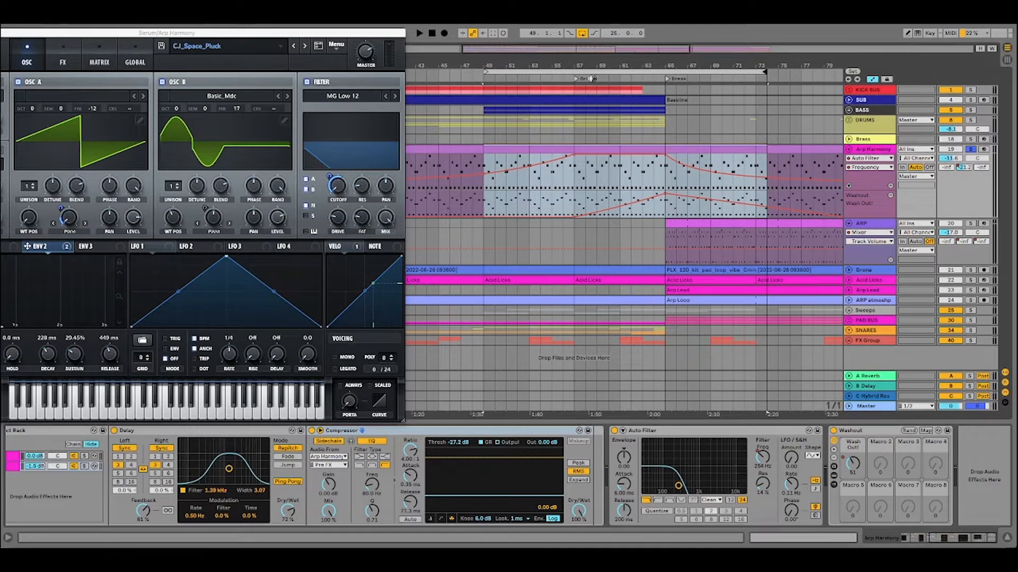
click(870, 204)
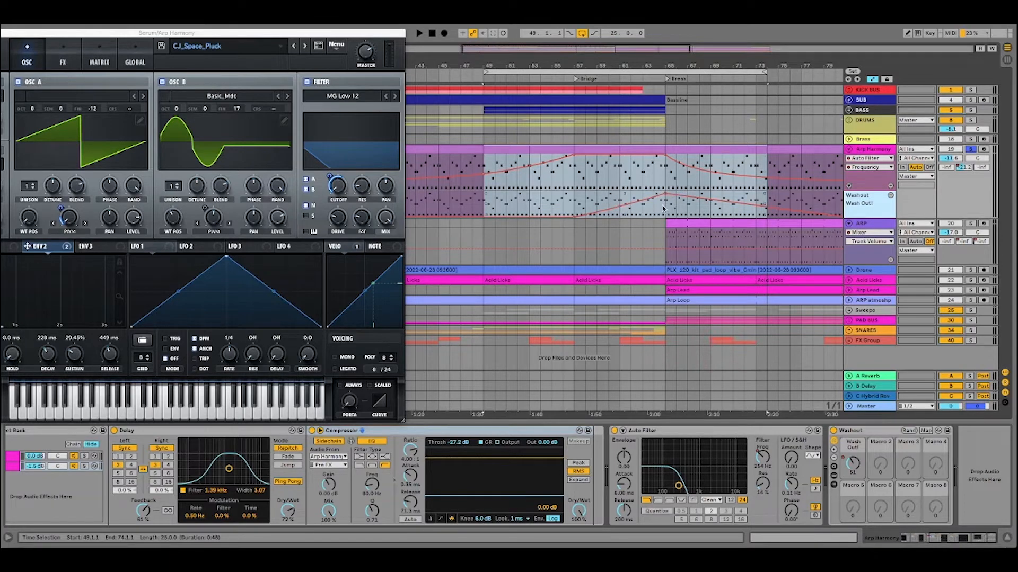
Audition Arp Harmony's filter and Washout automation from the Bridge marker into the break, and close its Serum window.
click(578, 79)
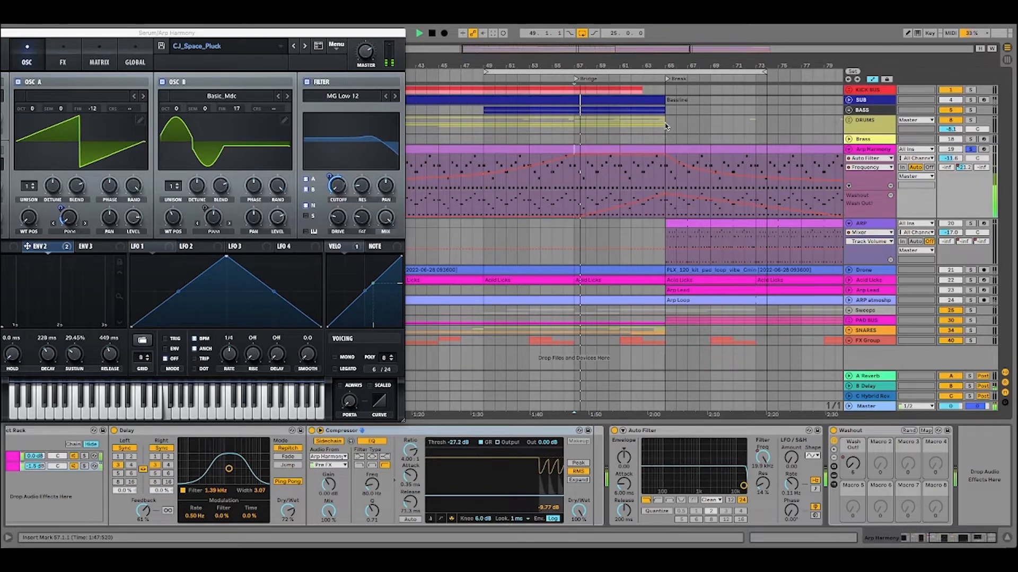
drag(358, 34, 432, 29)
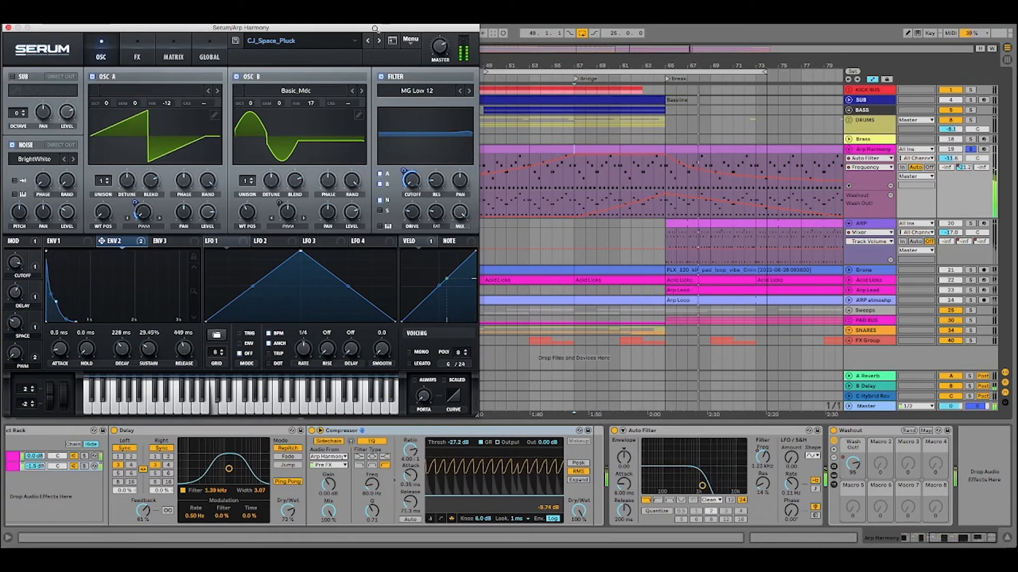
drag(376, 29, 404, 72)
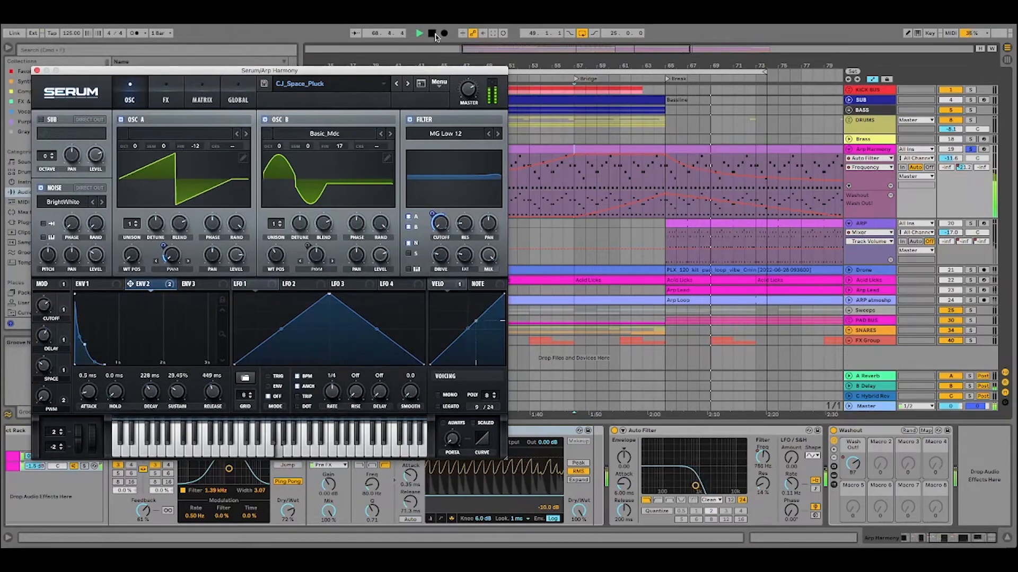
click(432, 33)
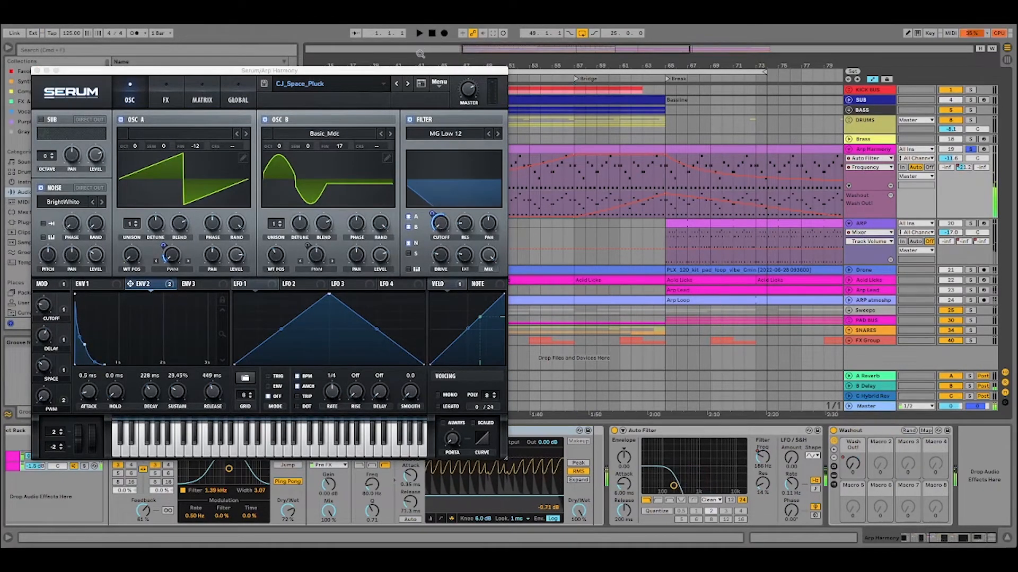
drag(414, 71, 412, 19)
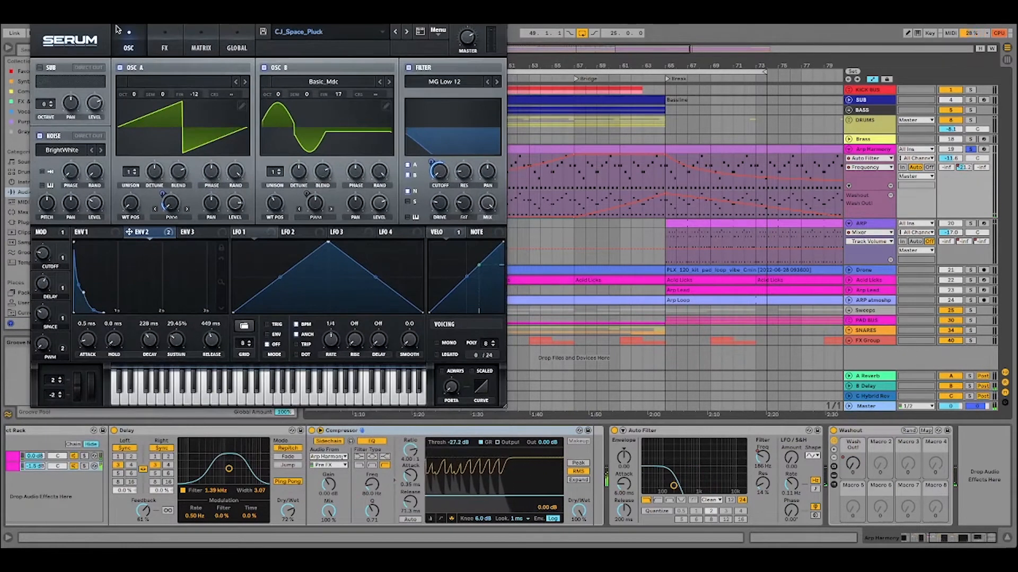
click(36, 24)
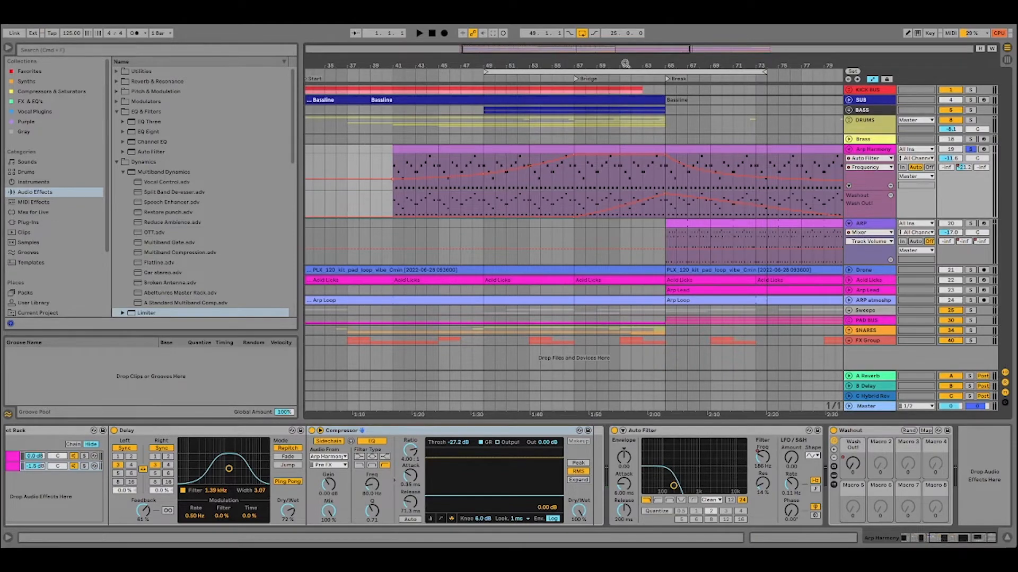
Move the 25-bar loop to start at the Break marker on bar 65 and solo the ARP track instead.
drag(625, 64, 592, 71)
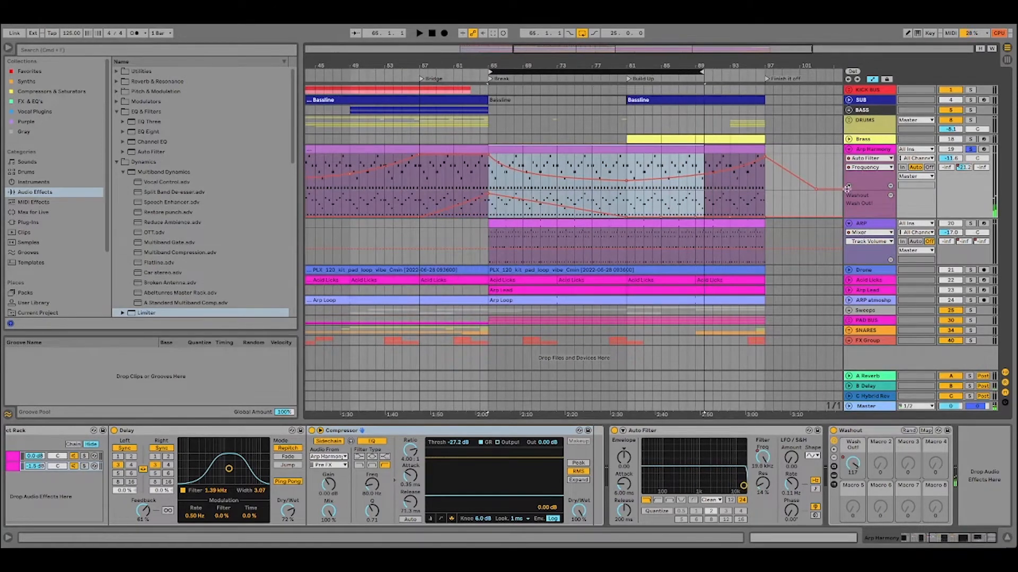
click(971, 224)
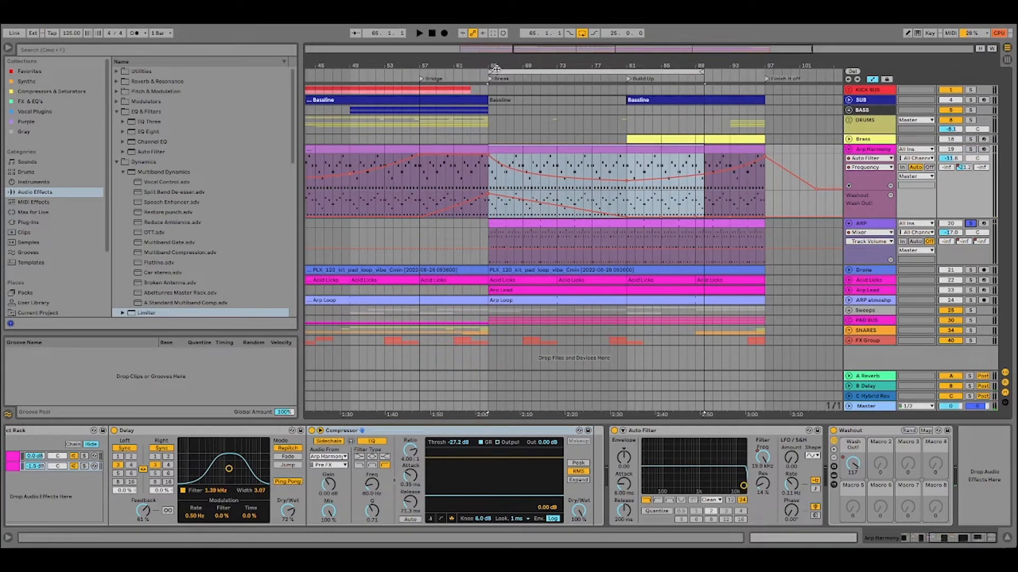
Show the ARP track's device chain and examine its Serum oscillators and FX page, closing the plug-in window when done.
click(876, 226)
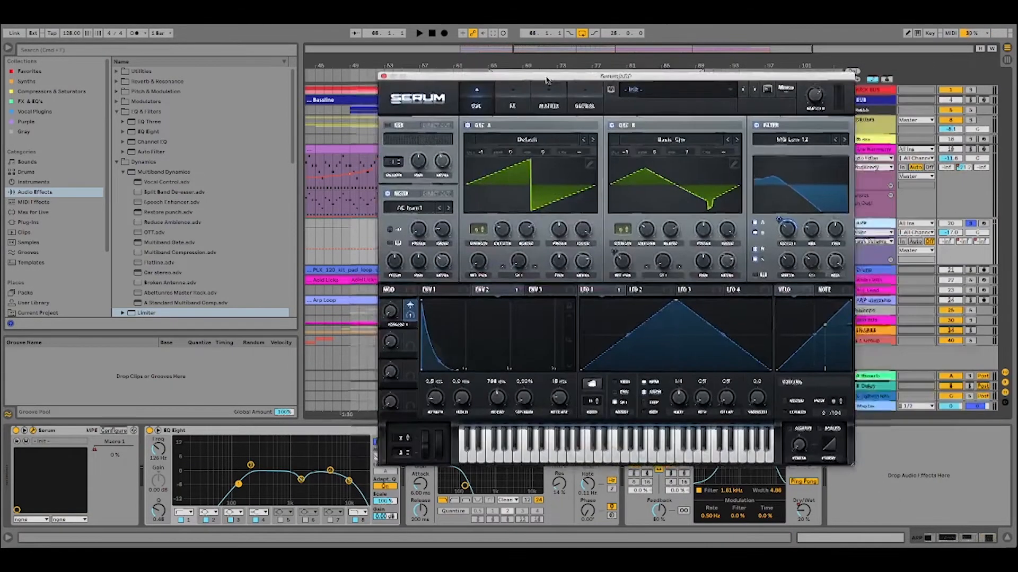
drag(545, 77, 418, 85)
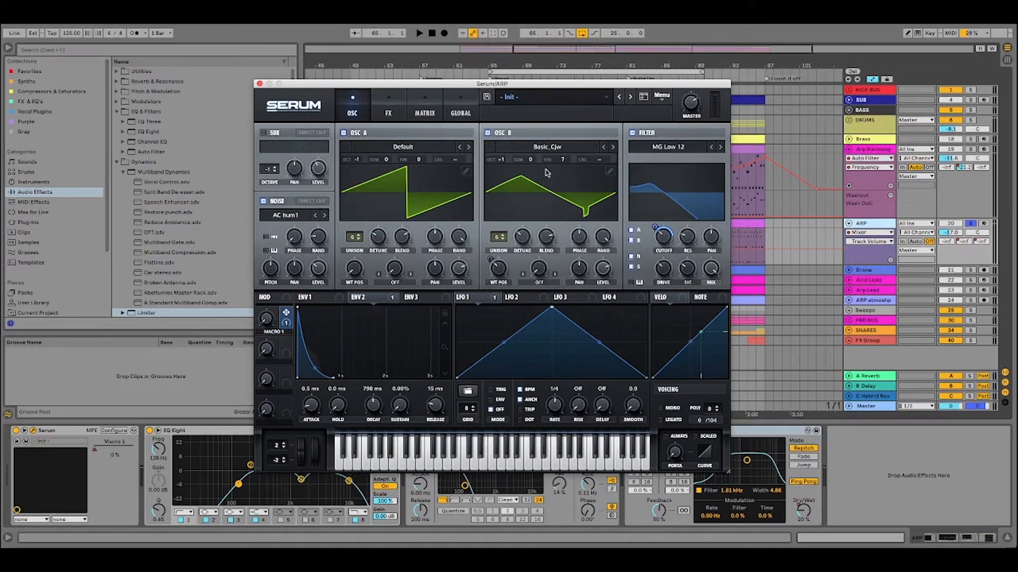
click(385, 113)
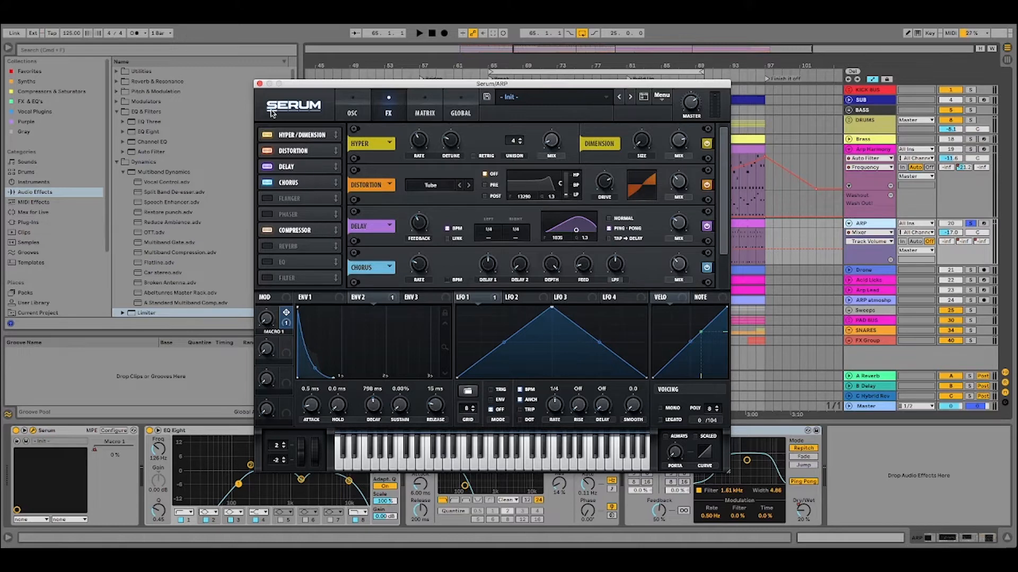
click(260, 84)
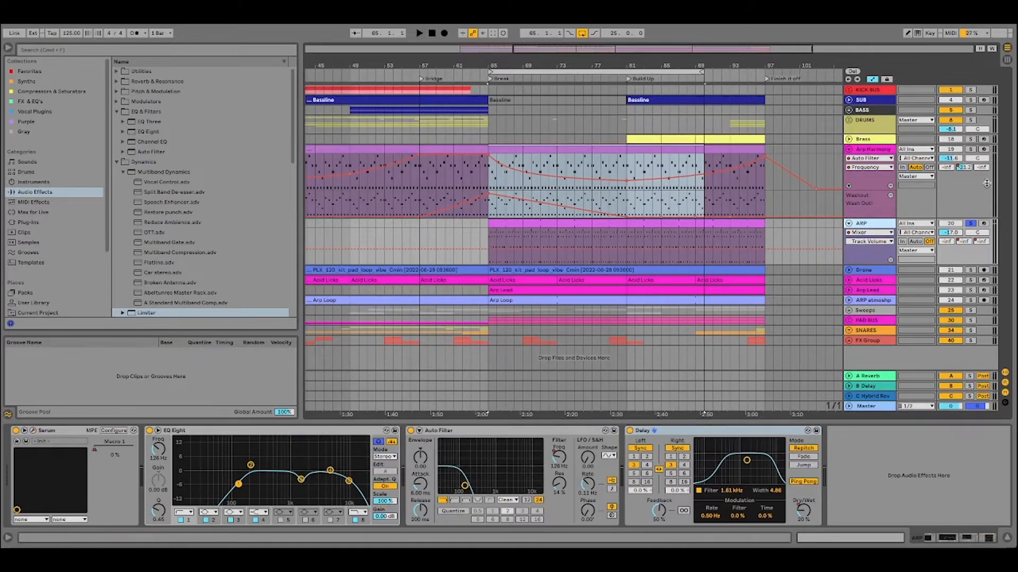
Audition the soloed ARP track through the 25-bar loop from the Break marker into the Build Up, and stop playback.
click(578, 71)
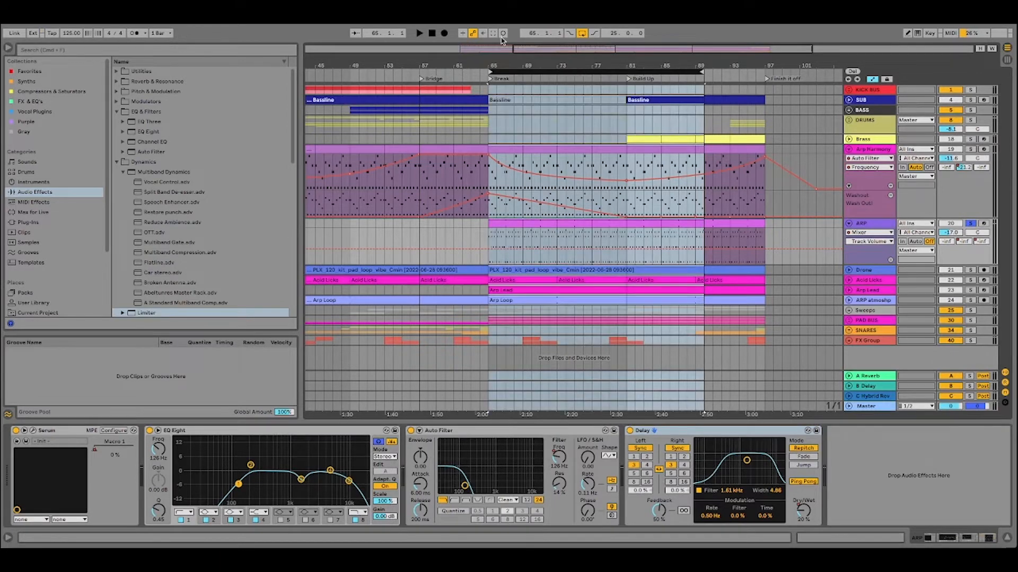
click(422, 35)
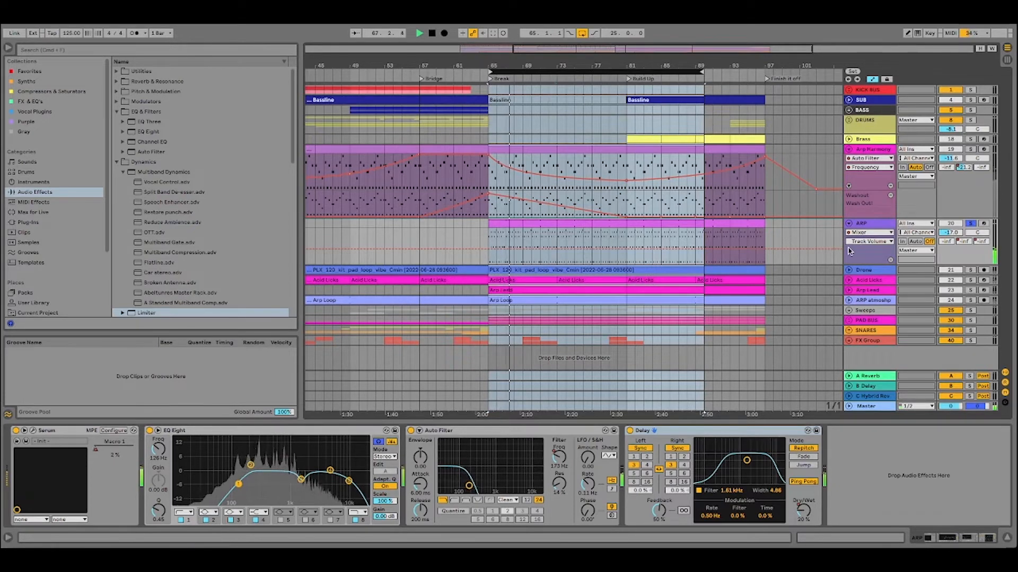
click(555, 77)
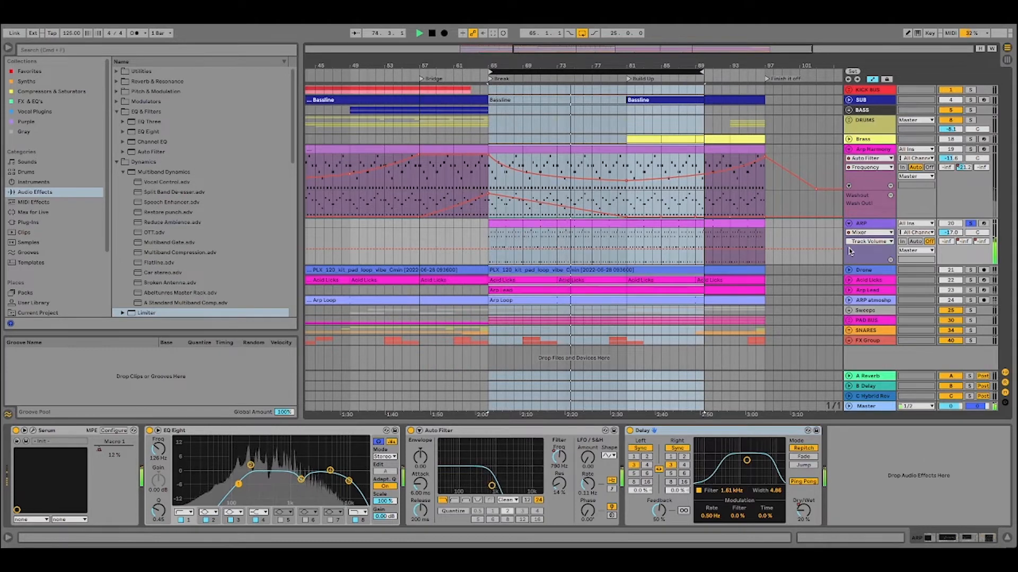
click(629, 79)
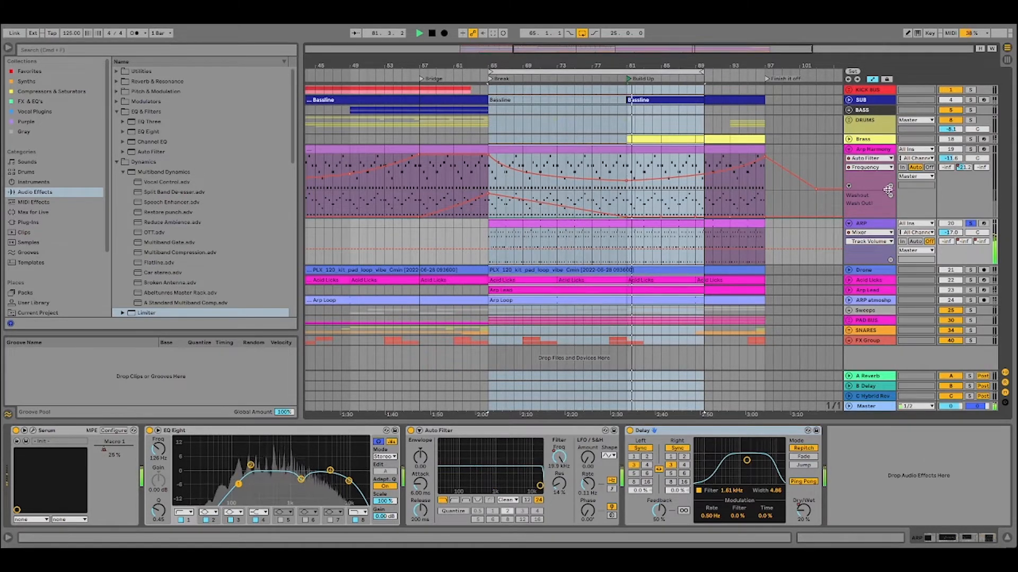
click(434, 34)
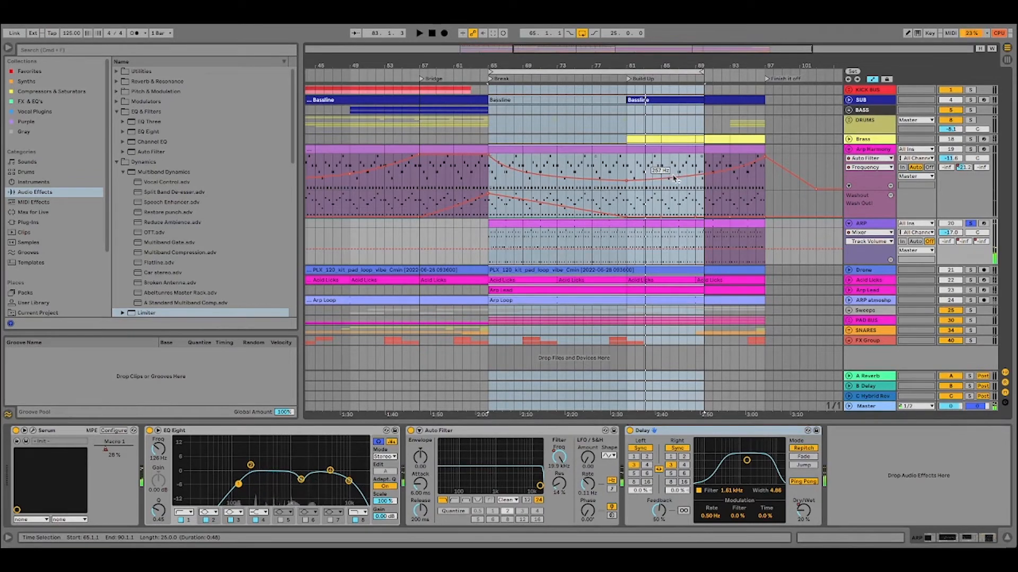
Collapse the ARP track, expand and solo Drone instead, and audition it from the Break marker with its device chain shown.
click(848, 225)
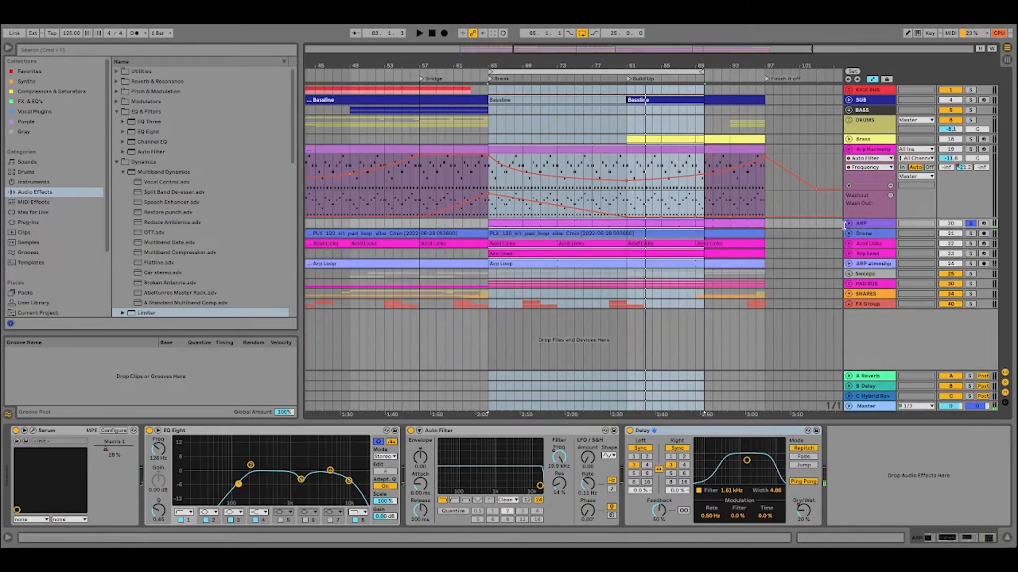
click(849, 235)
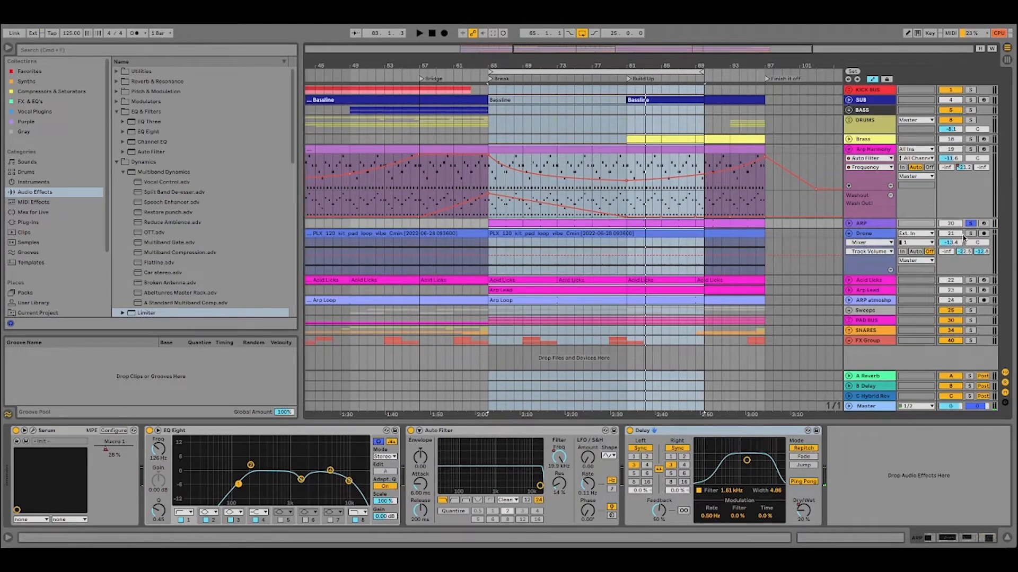
click(491, 81)
key(space)
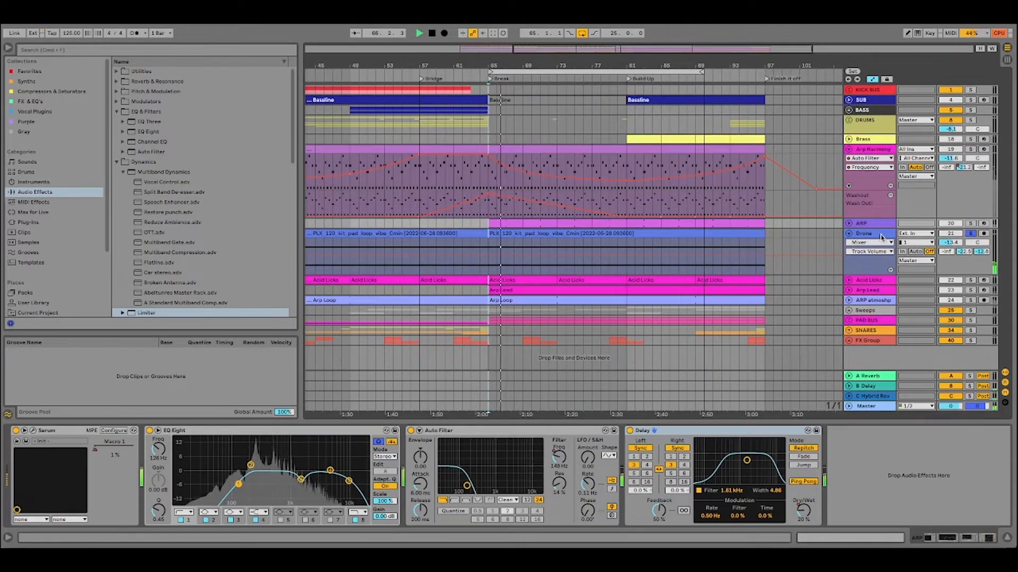
click(867, 234)
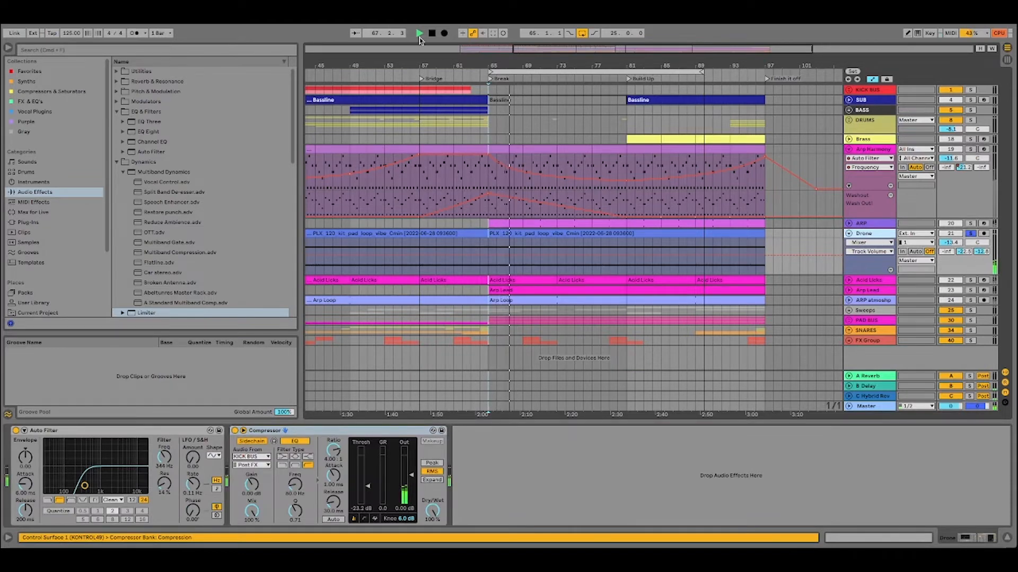
click(432, 33)
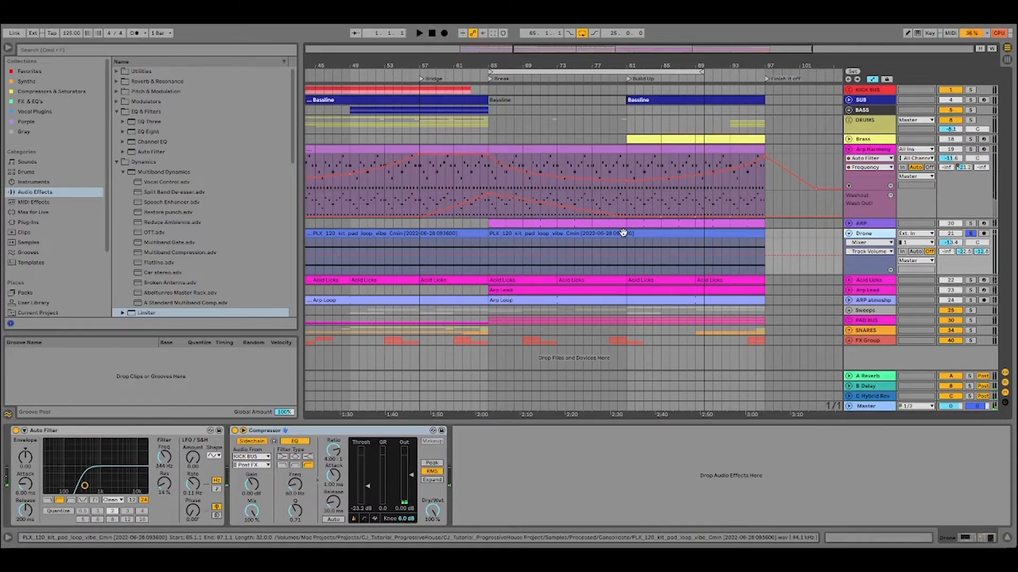
Select the Drone clip at the Break, and examine the track's Auto Filter and the Hybrid Reverb return's device.
click(753, 256)
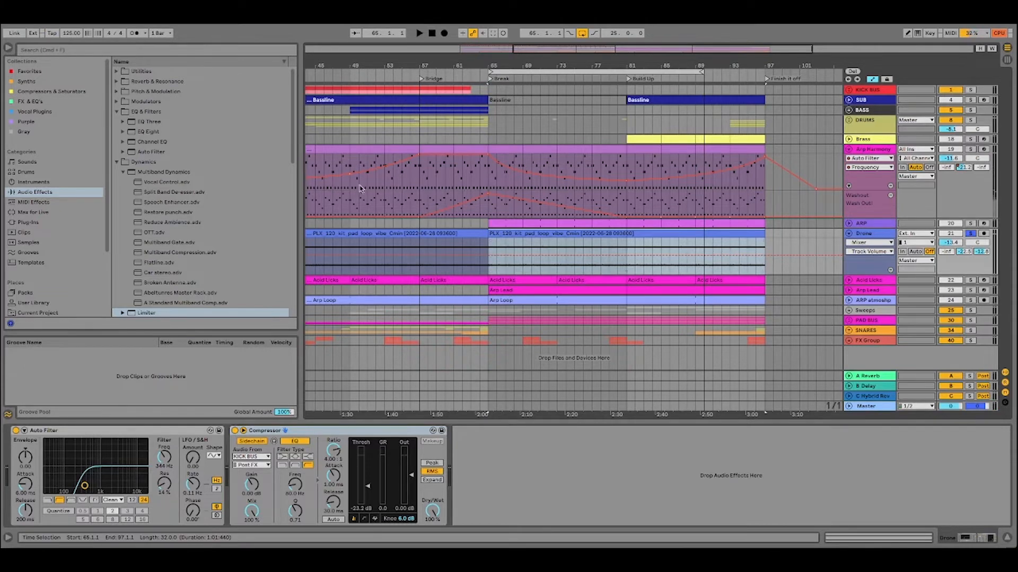
click(120, 435)
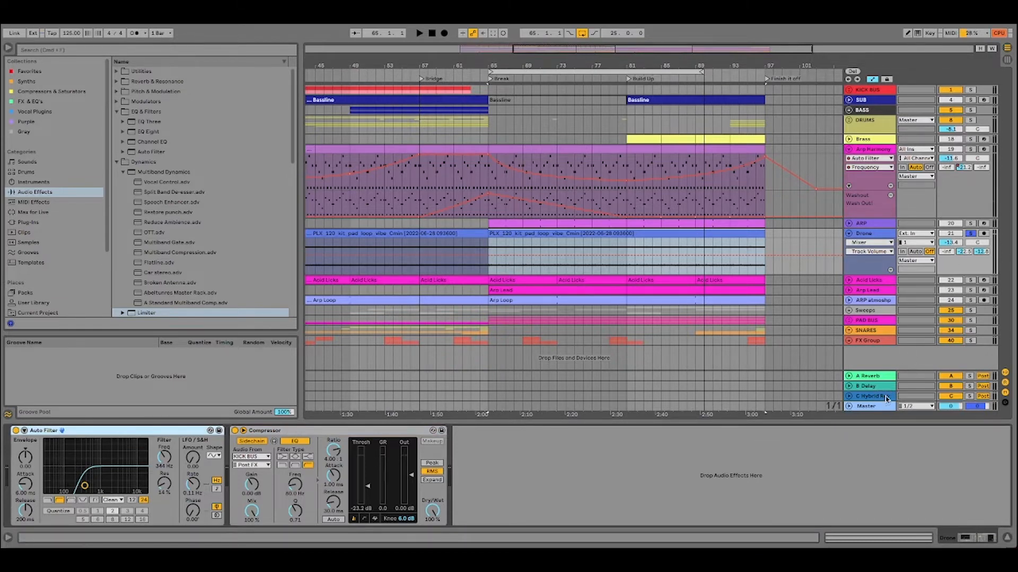
click(873, 396)
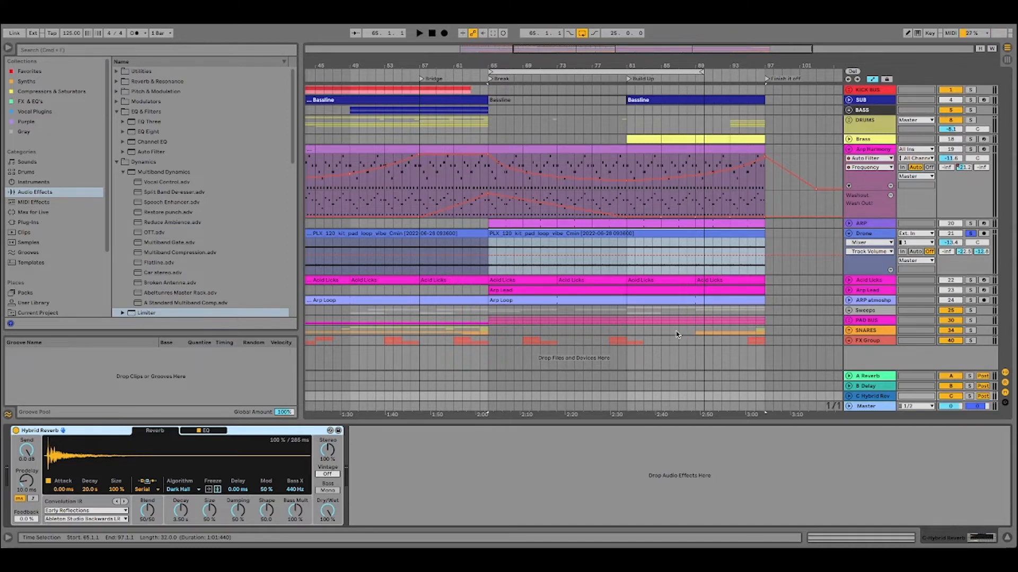
Collapse the Drone track, expand Acid Licks around the Break marker, and solo it.
click(849, 235)
click(863, 246)
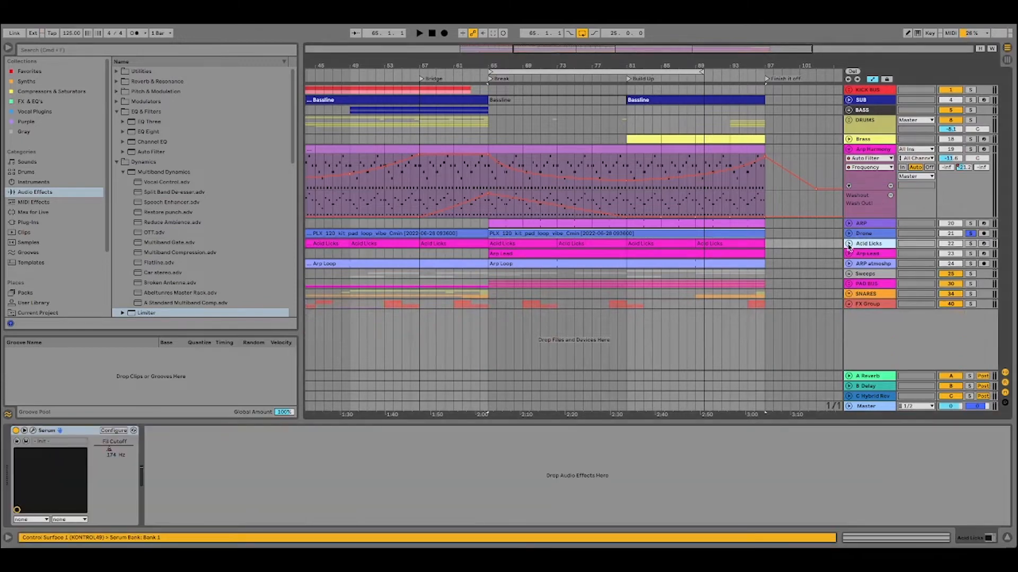
click(848, 243)
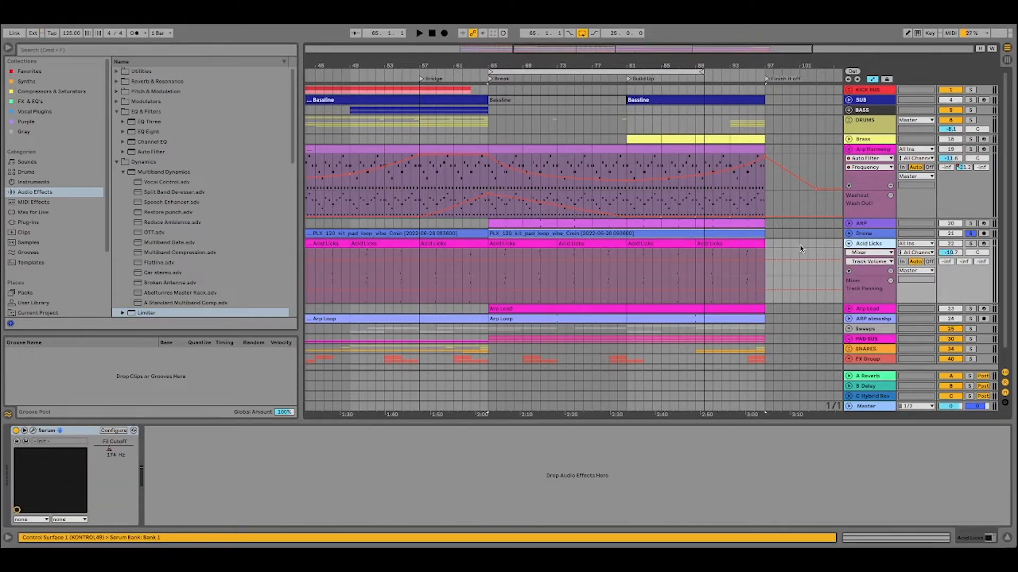
drag(513, 47, 504, 95)
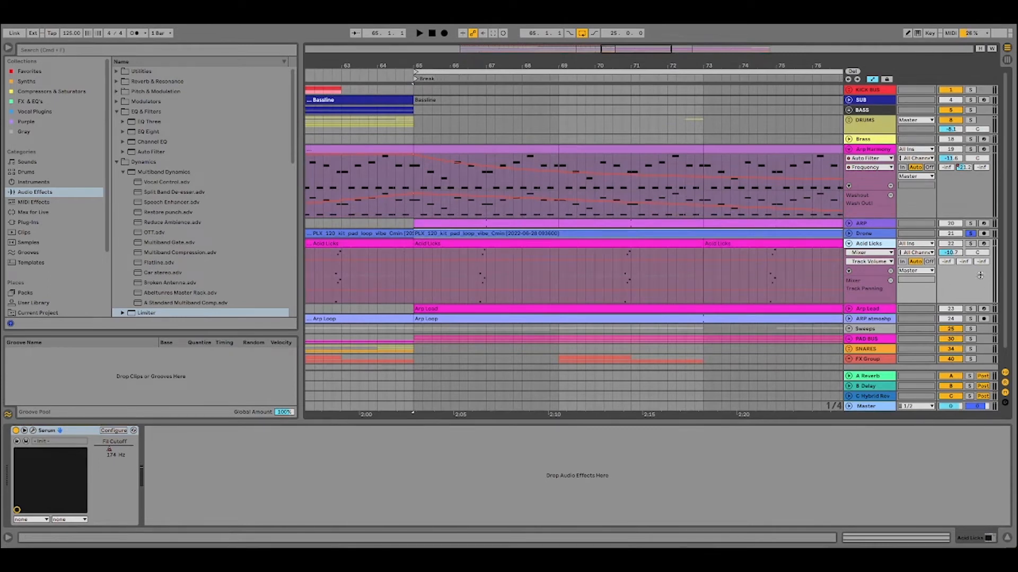
click(970, 244)
Audition Acid Licks from the start of the break and examine its Serum patch, closing the plug-in window when done.
click(461, 78)
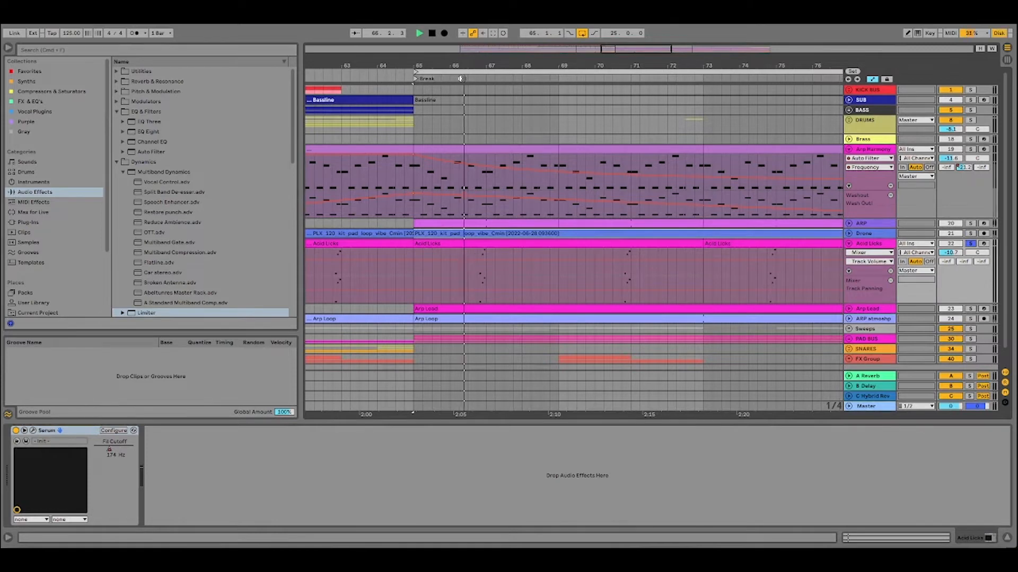
click(862, 243)
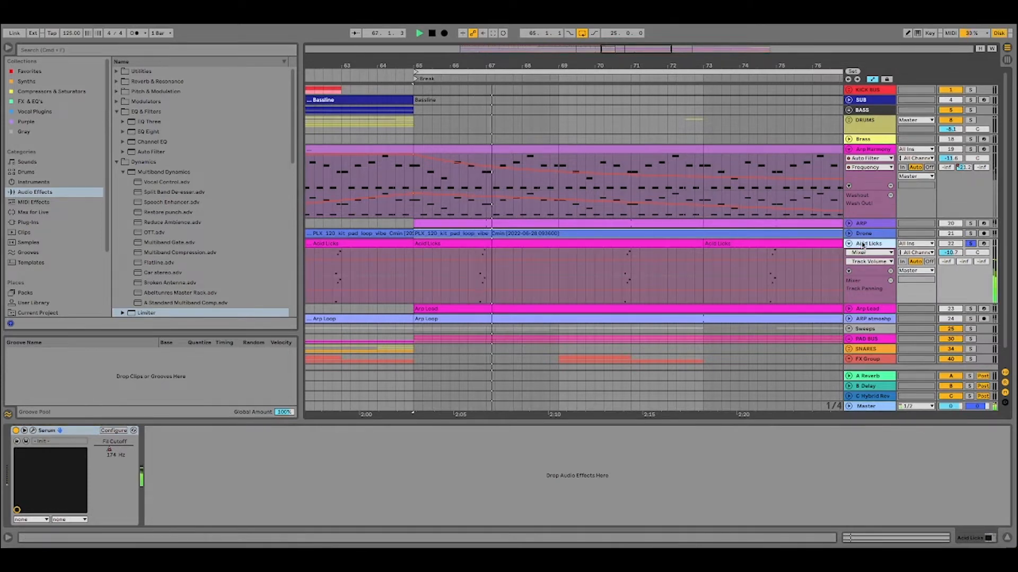
click(432, 33)
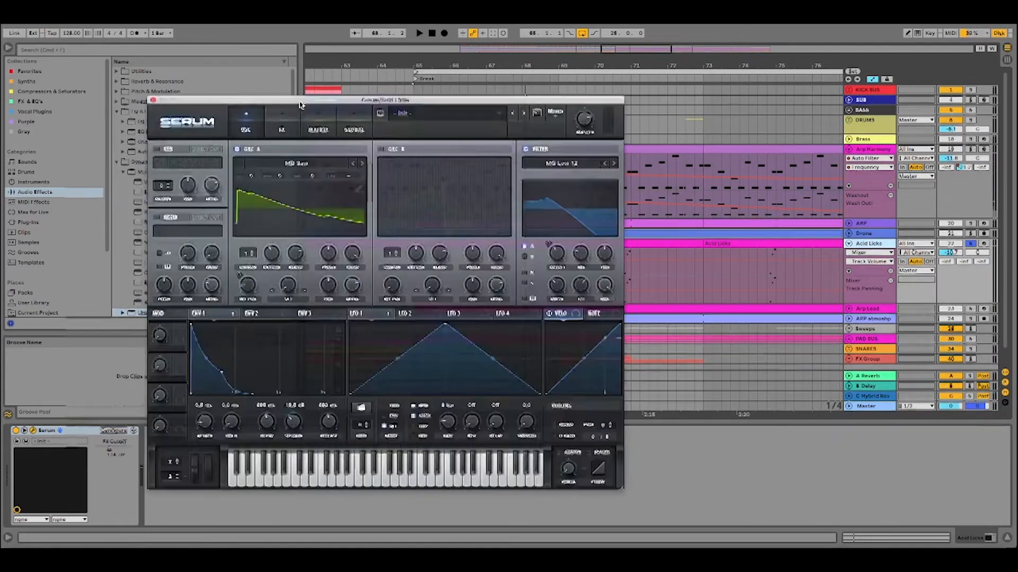
drag(298, 99, 211, 100)
click(64, 99)
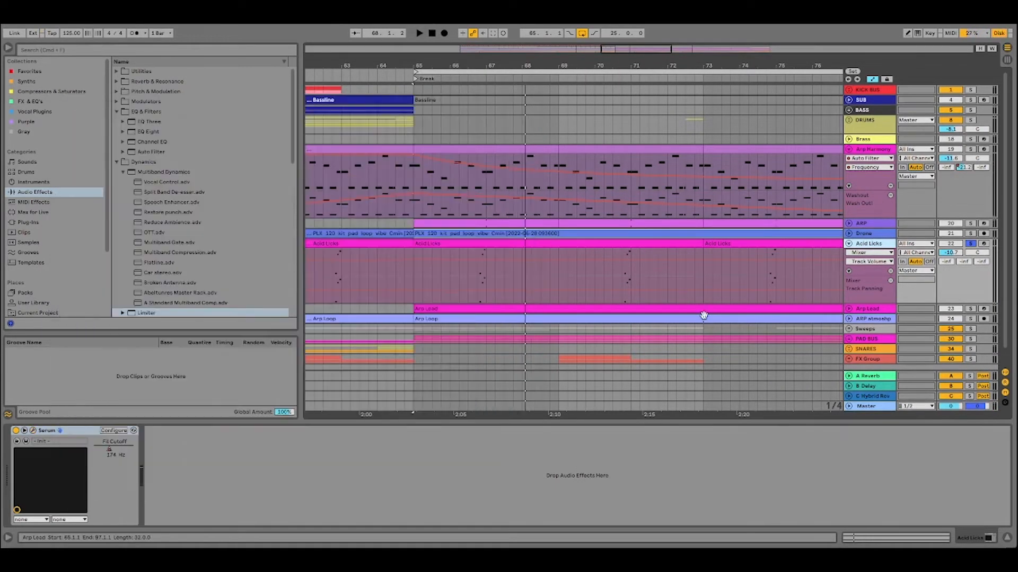
Select the Acid Licks clip at the Break marker and show the arrangement from the Bridge to the end of the Build Up.
click(480, 244)
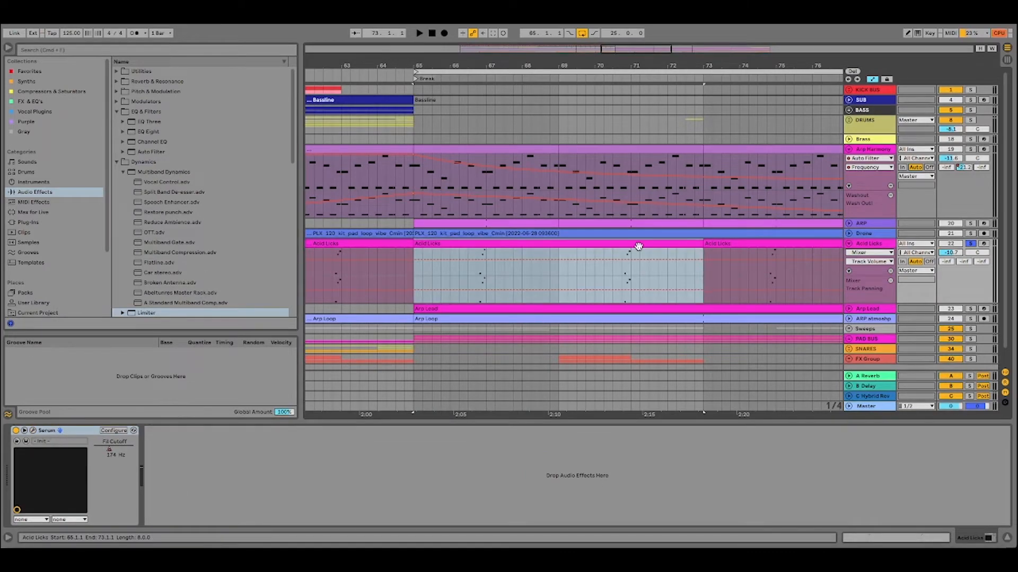
scroll(636, 246, down, 1)
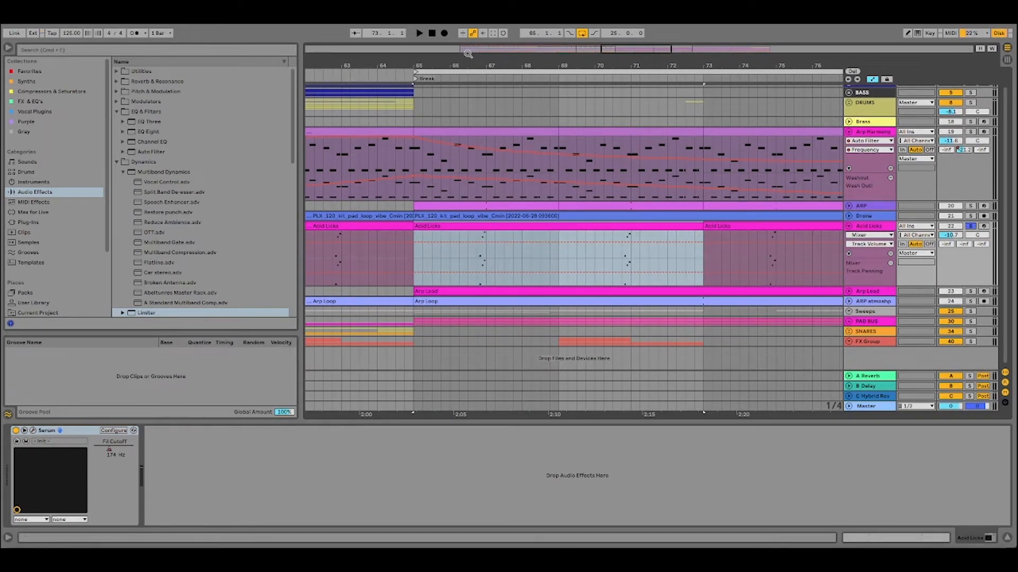
drag(496, 66, 438, 32)
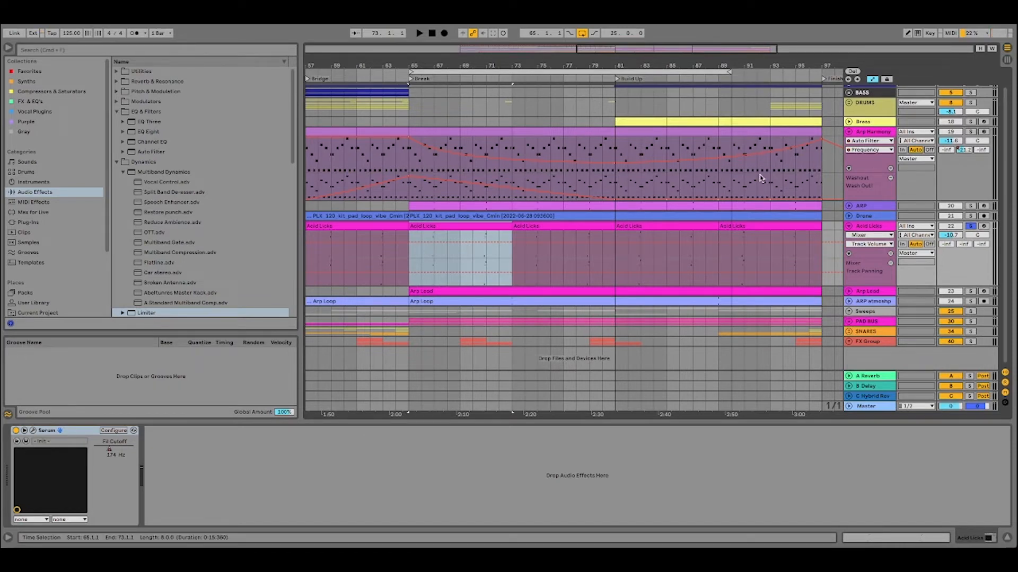
Collapse the Acid Licks track, expand Arp Lead, and show its device chain.
click(849, 227)
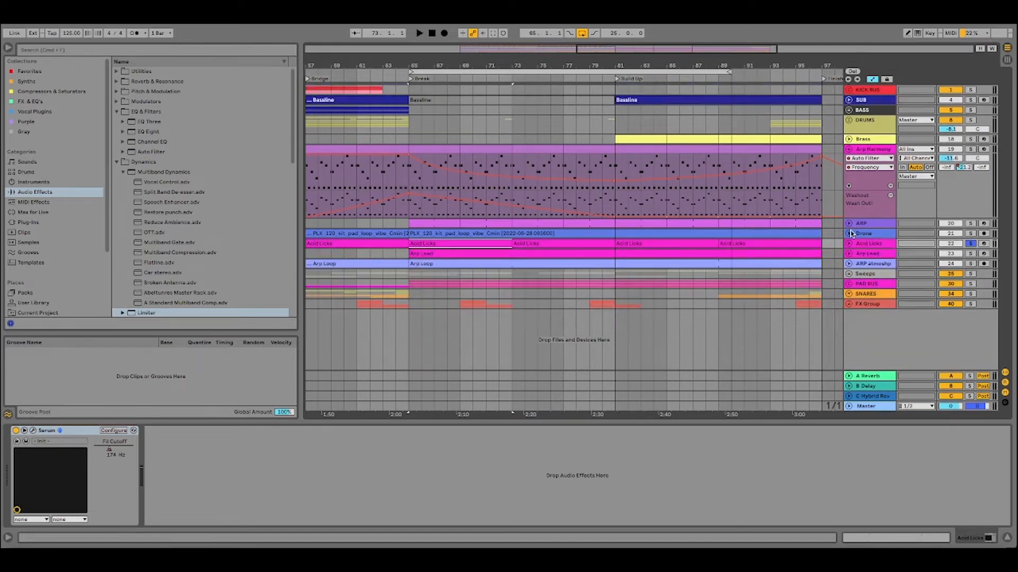
click(856, 244)
click(848, 244)
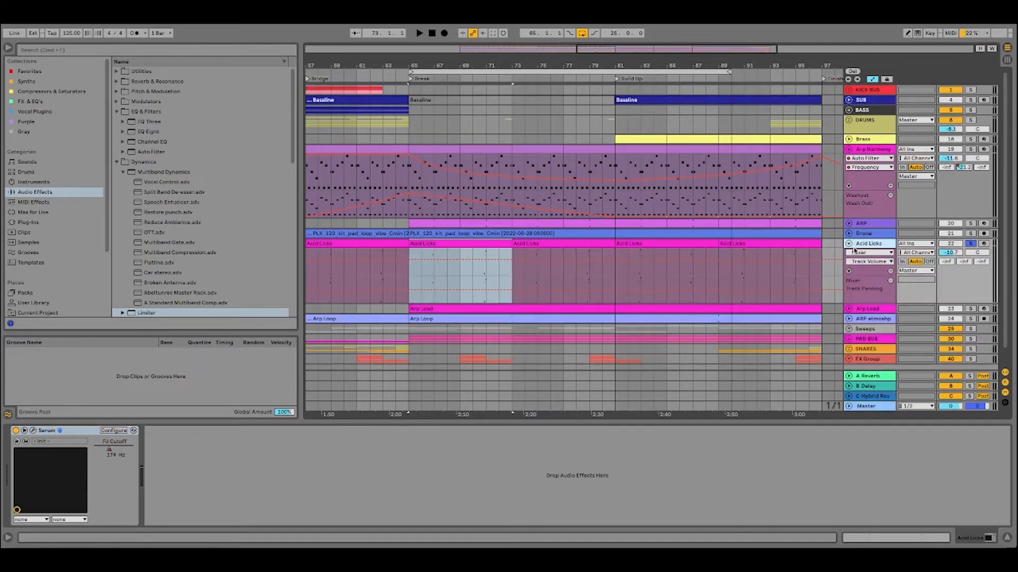
click(849, 244)
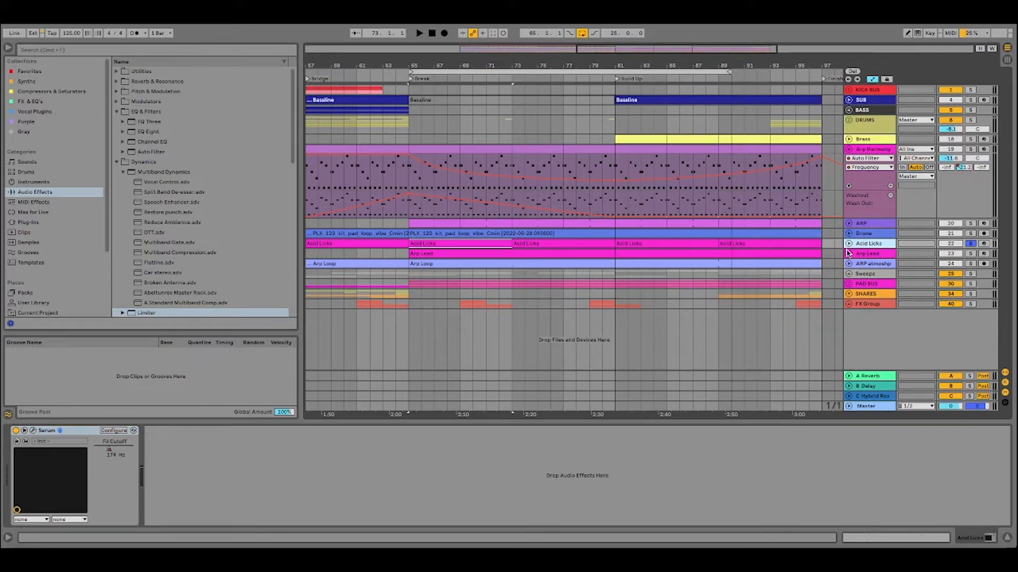
click(848, 254)
scroll(849, 254, down, 2)
click(875, 209)
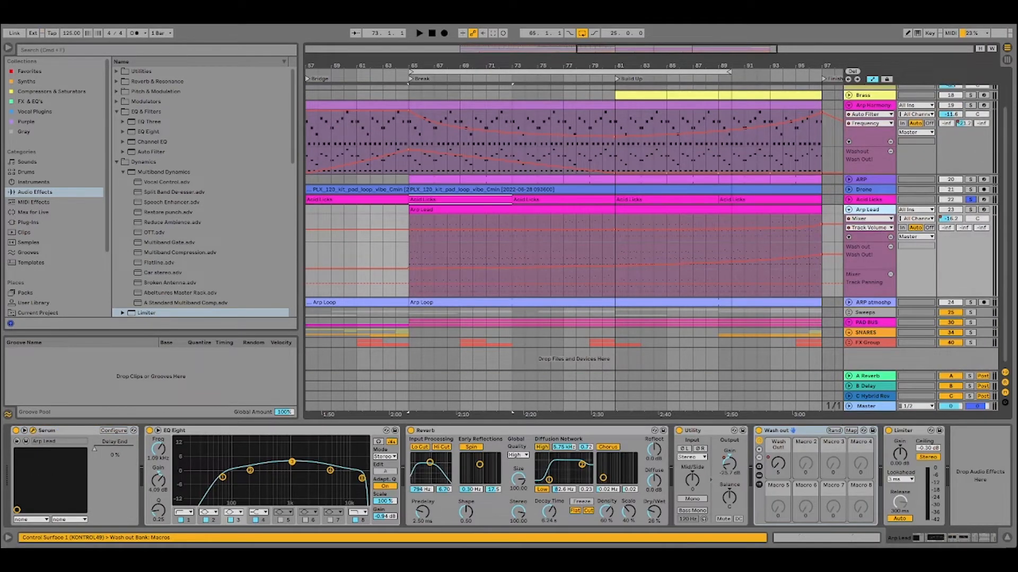
Examine the oscillators and FX page of Arp Lead's Serum instance, and close the plug-in window.
click(33, 430)
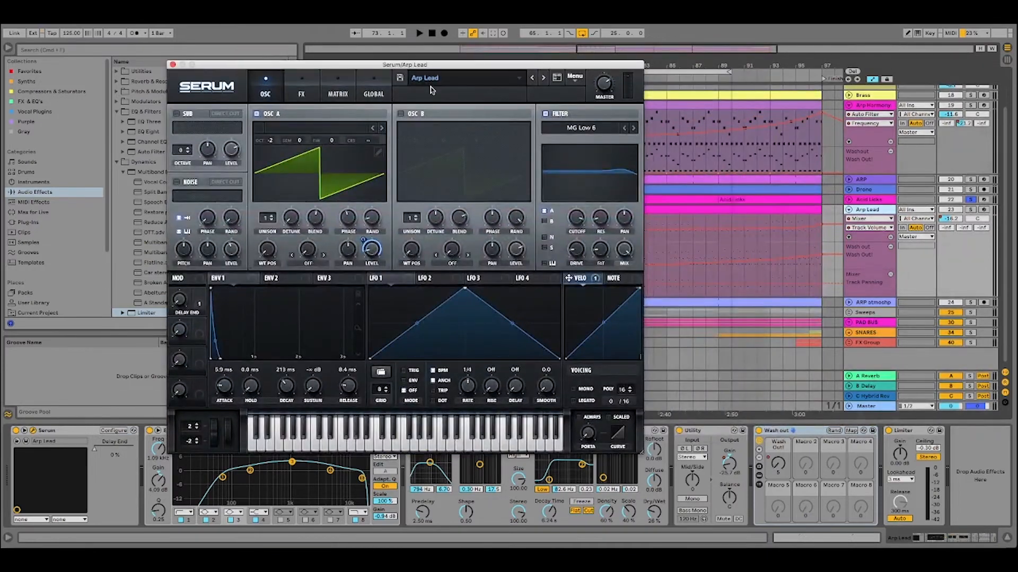
click(302, 94)
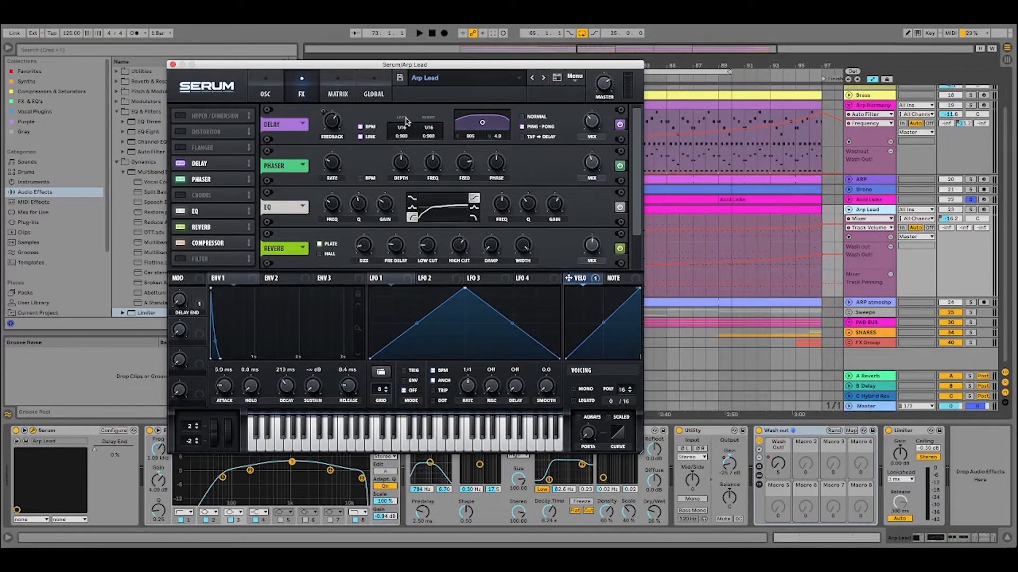
click(172, 65)
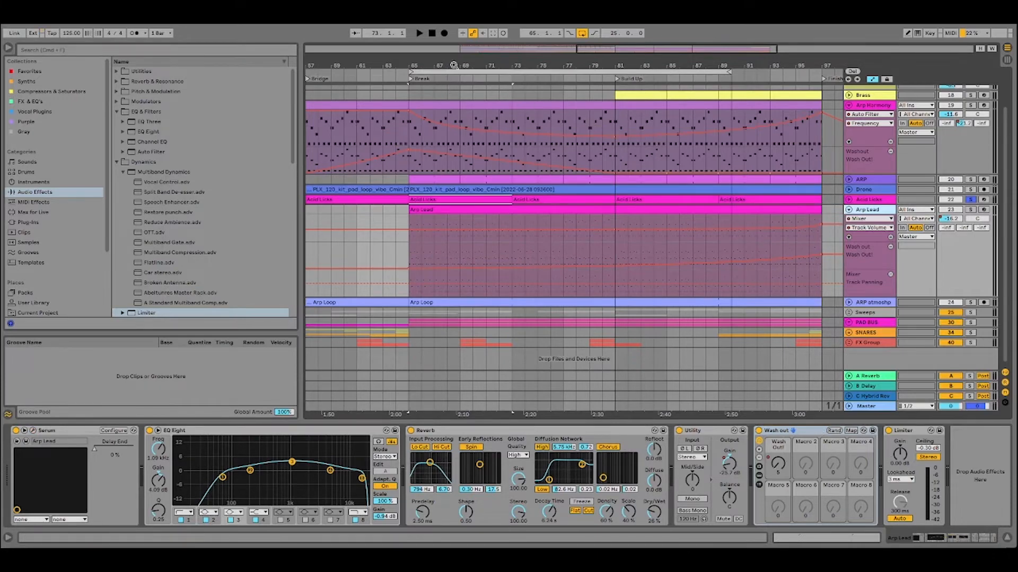
Select the 25-bar loop range from the Break marker, solo Arp Lead, and audition it up to the Build Up.
drag(456, 62, 409, 64)
click(398, 71)
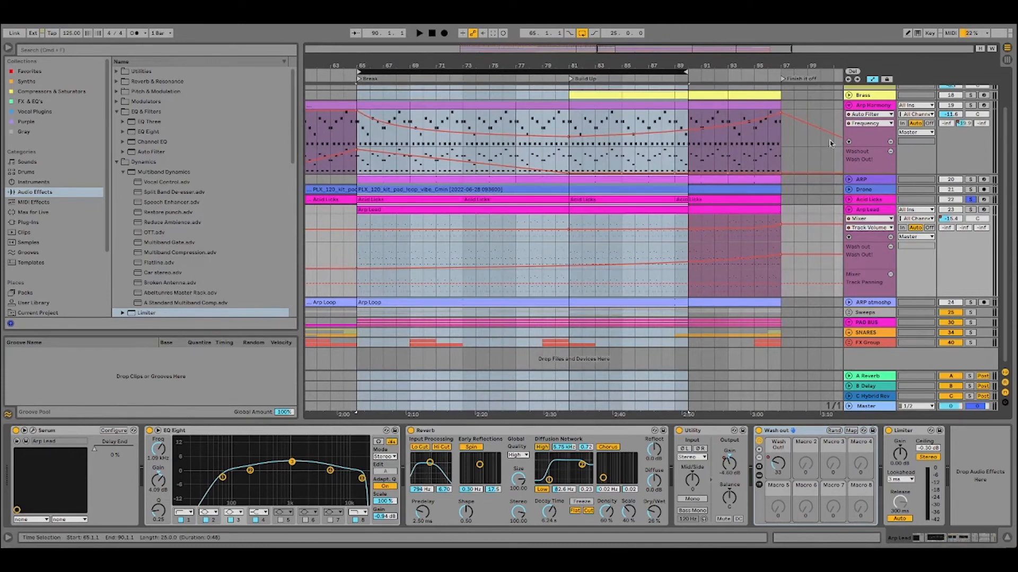
click(968, 211)
click(419, 34)
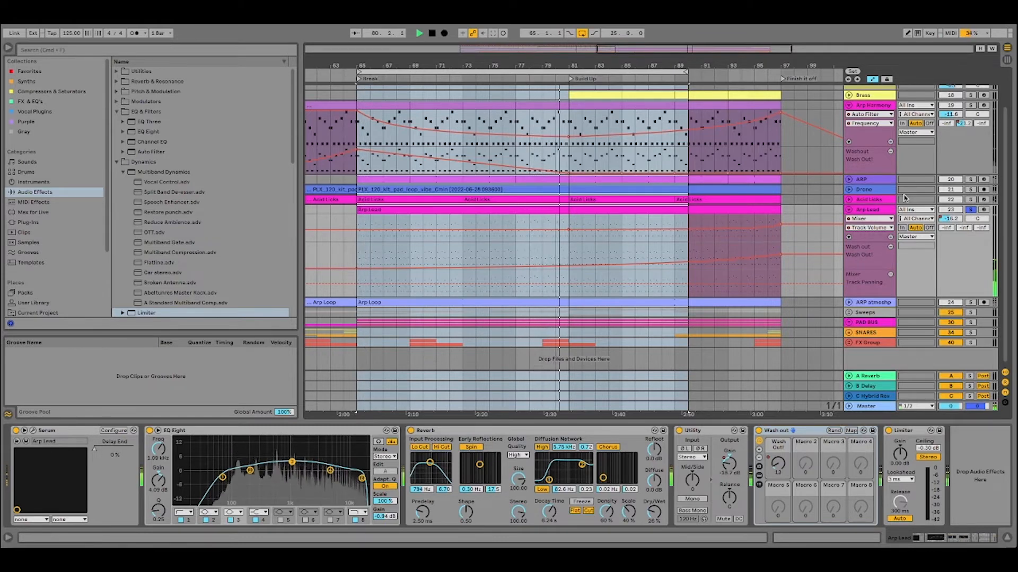
key(space)
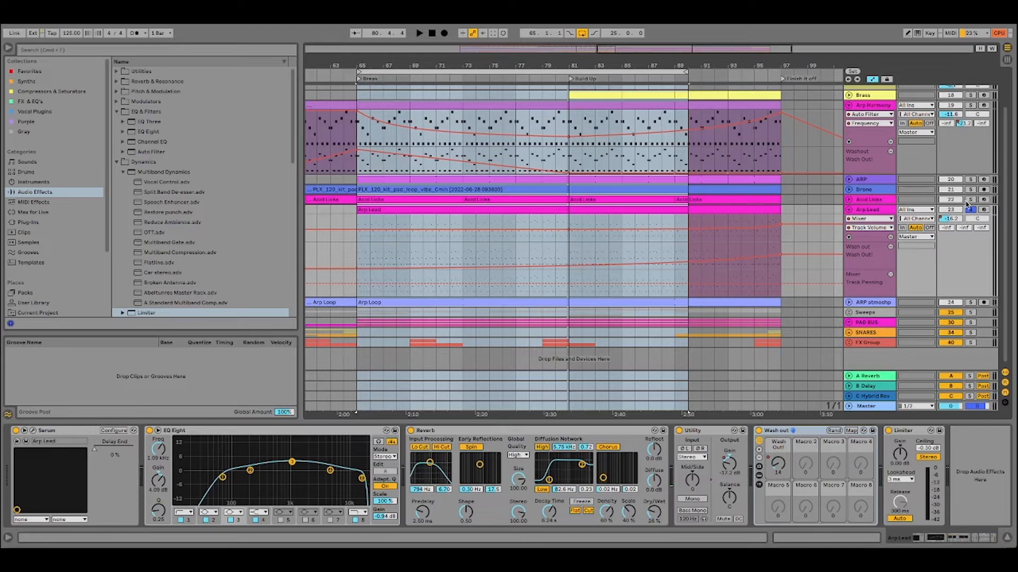
Solo Acid Licks, Drone, ARP and Arp Harmony alongside Arp Lead, and set the loop to 16 bars from the Build Up marker.
drag(969, 203, 970, 179)
click(969, 108)
drag(360, 71, 570, 70)
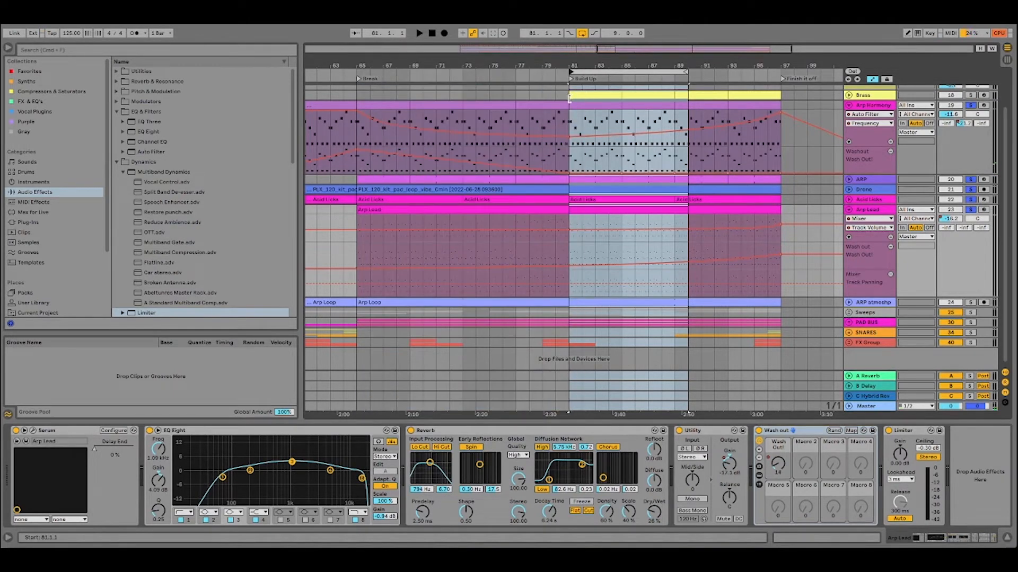
drag(687, 70, 775, 71)
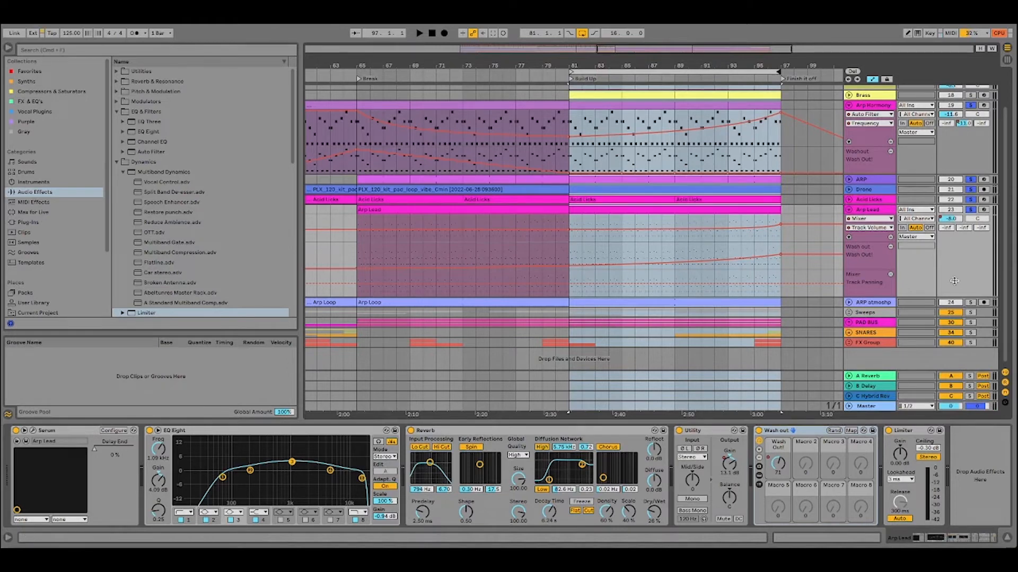
Solo the ARP atmosphere track too, audition the 16-bar Build Up loop, and remove Arp Lead's extra Wash out and Track Panning automation lanes.
click(971, 302)
key(space)
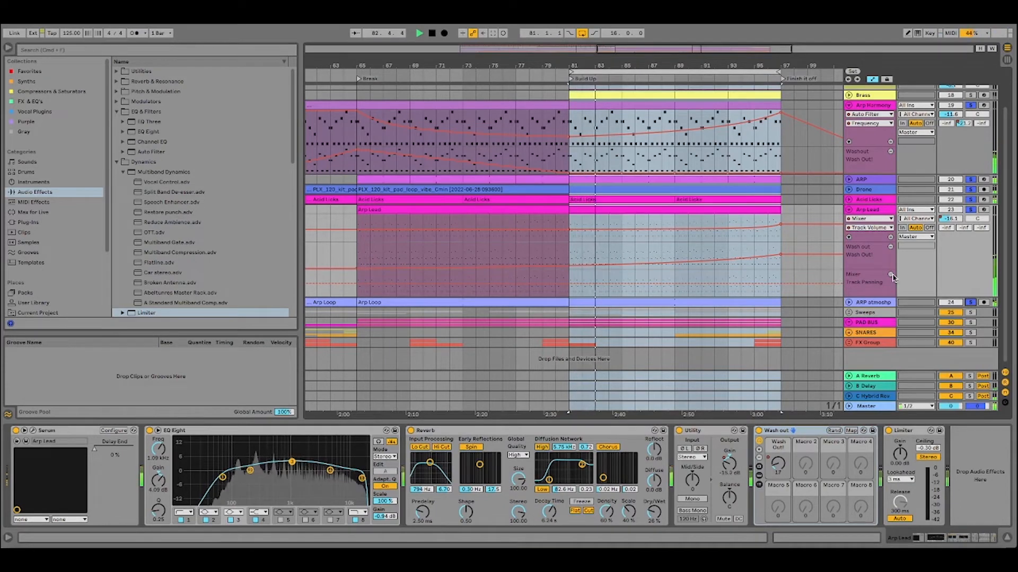
drag(897, 280, 896, 269)
click(891, 247)
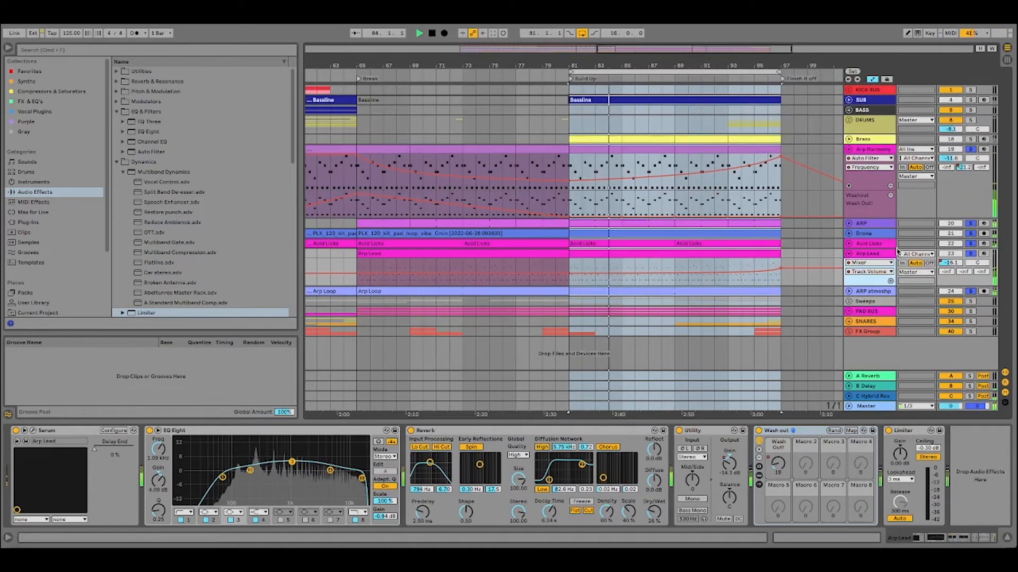
drag(647, 64, 543, 42)
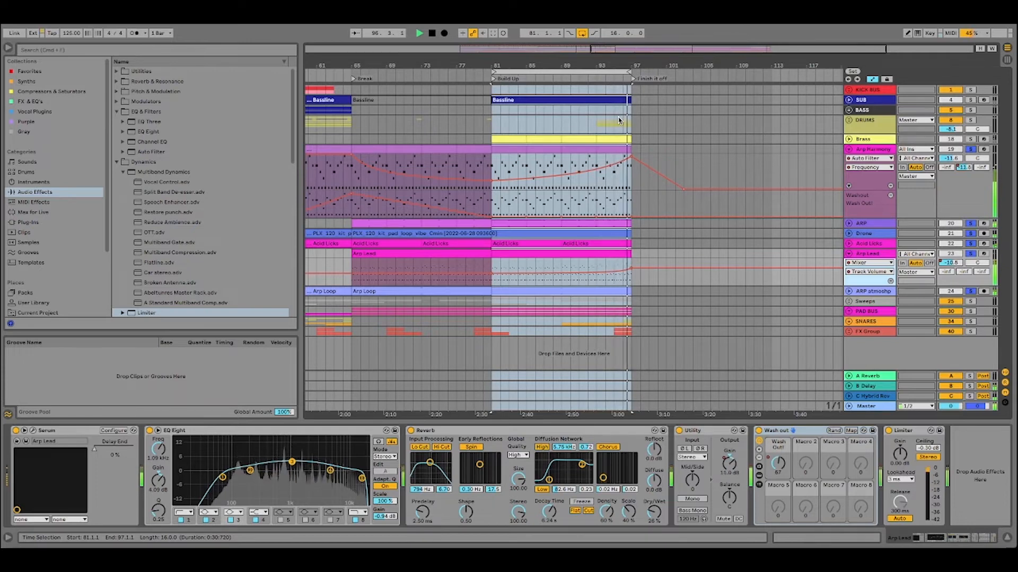
key(space)
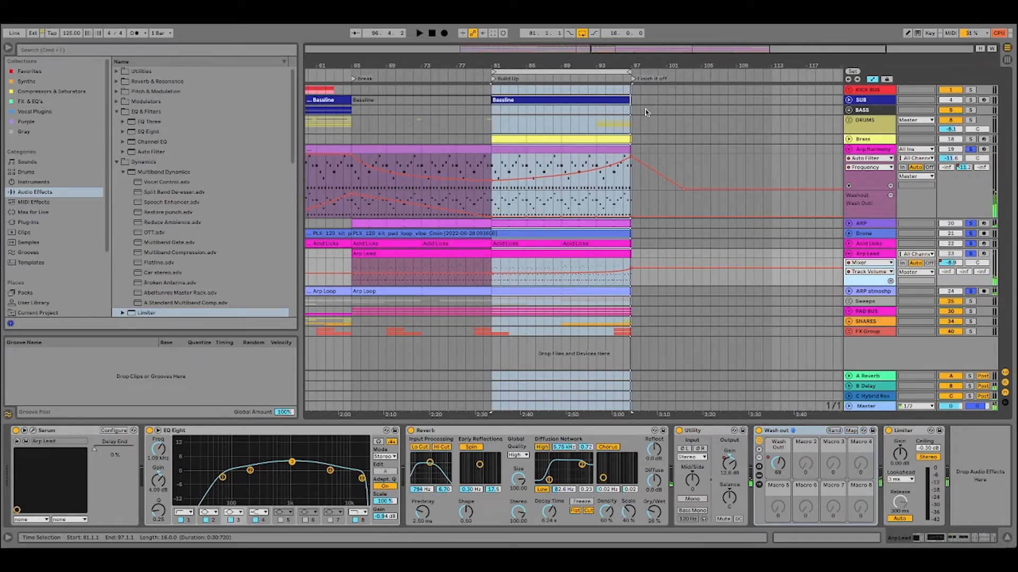
click(864, 150)
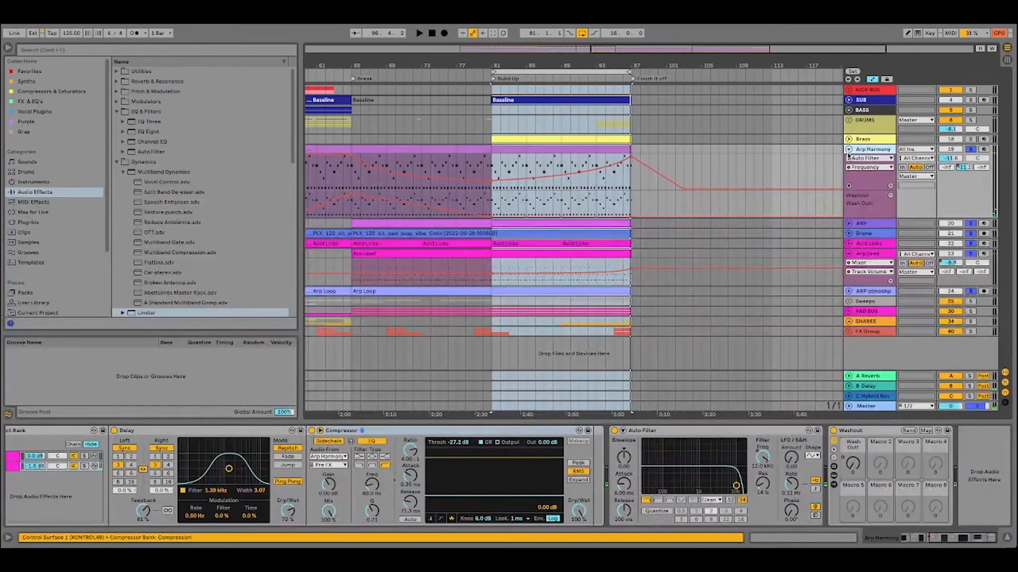
click(848, 154)
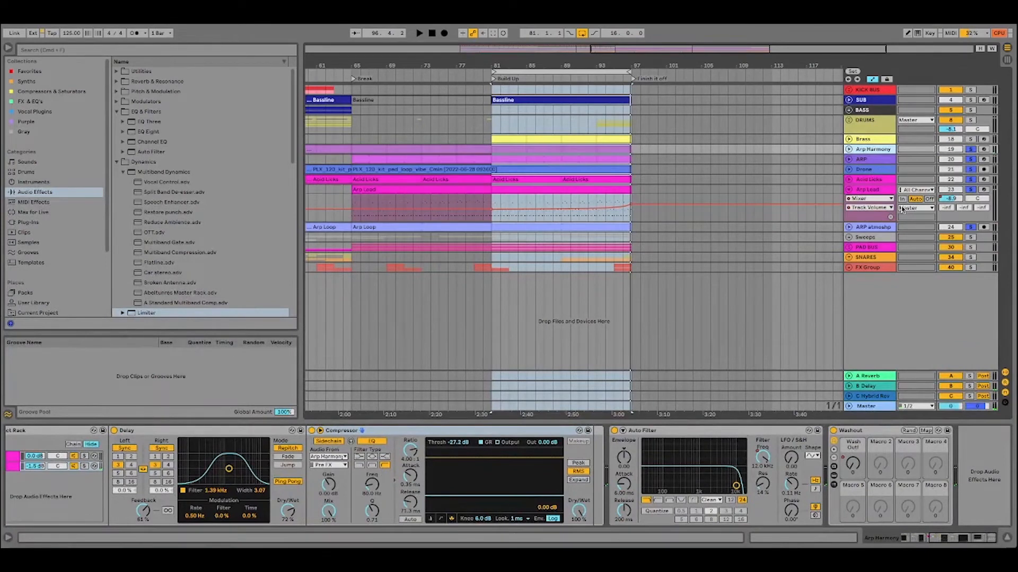
click(850, 191)
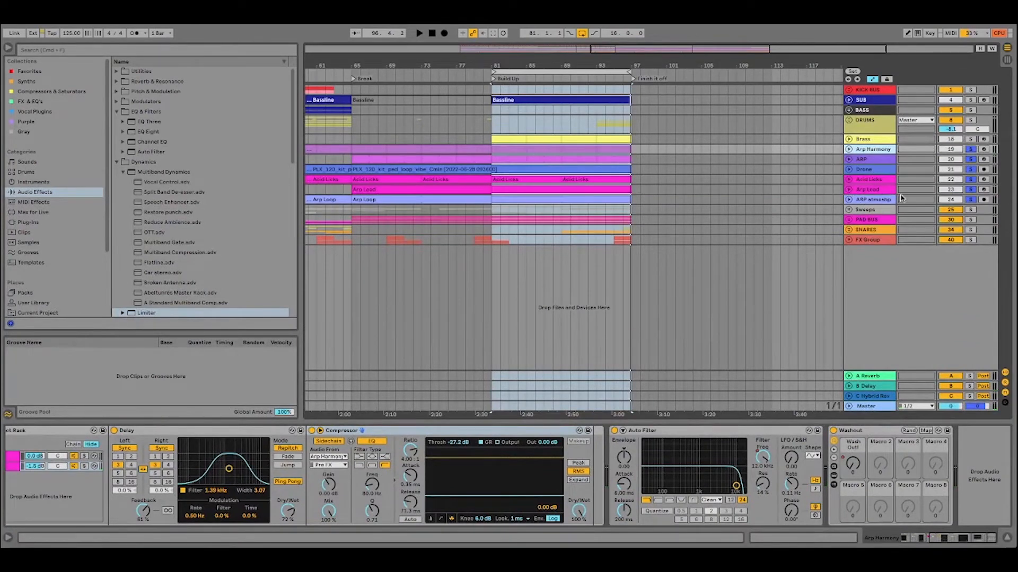
Unfold the PAD BUS group to examine its pad tracks and Auto Filter, and fold it back.
click(875, 220)
click(848, 220)
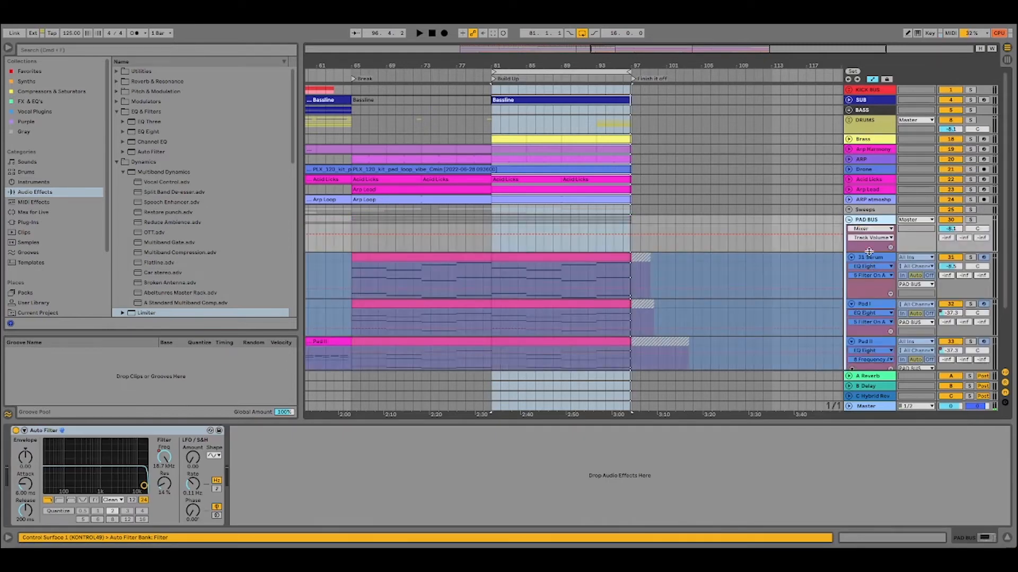
click(849, 220)
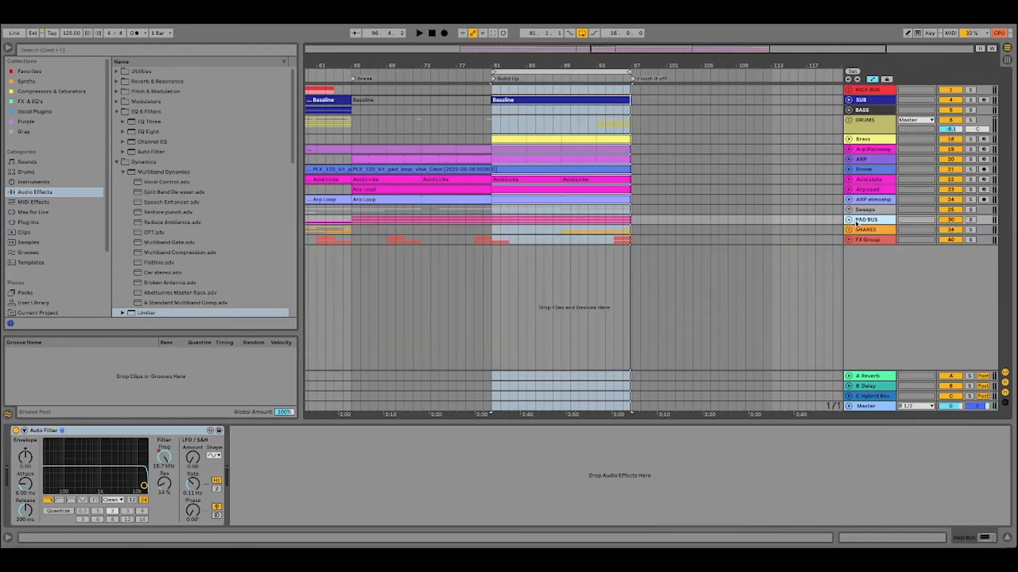
Unfold the SNARES group, examine its clap, snare fill and snare roll clips, and fold it back.
click(850, 232)
click(850, 231)
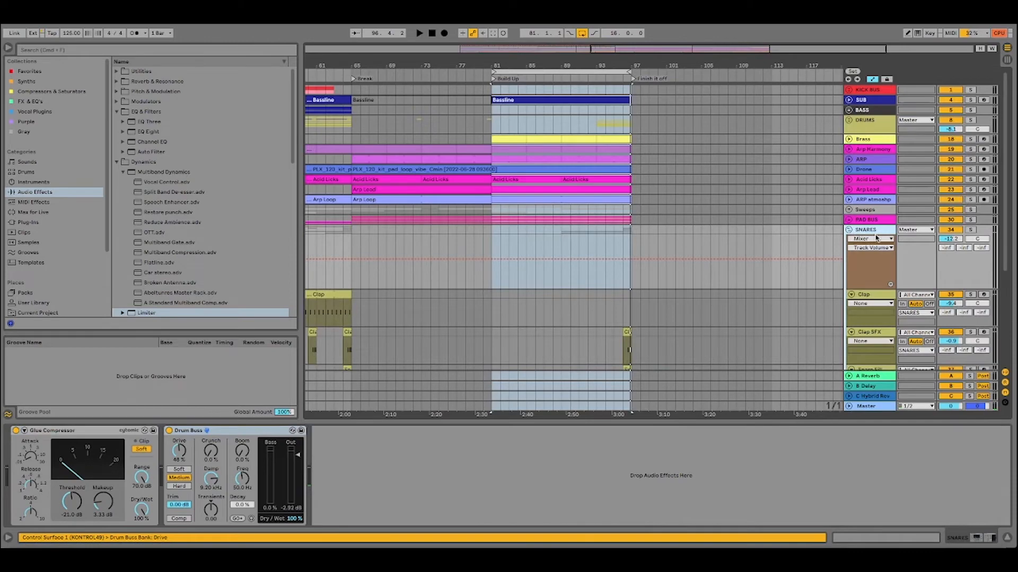
drag(523, 59, 559, 41)
scroll(631, 193, down, 5)
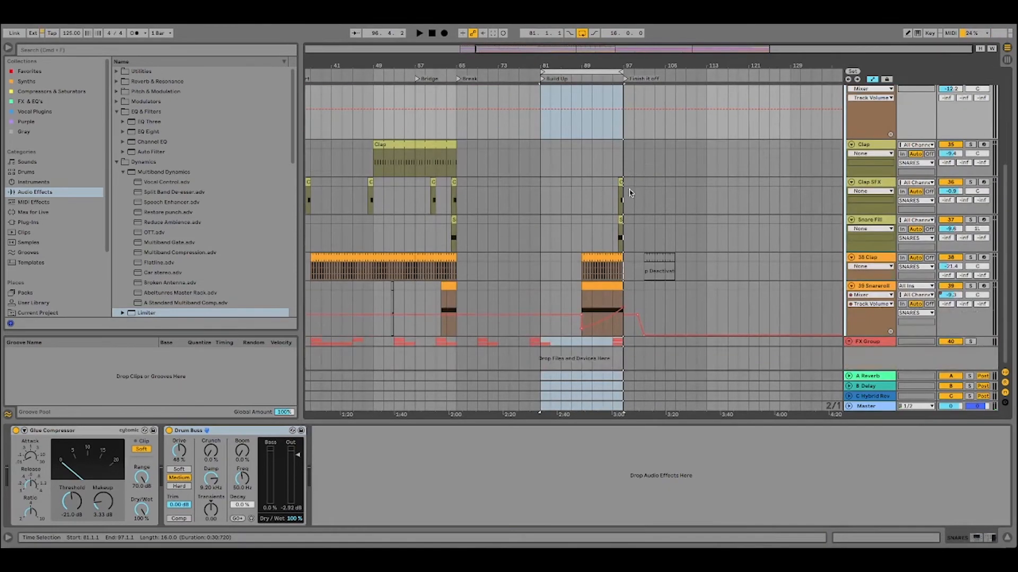
scroll(842, 167, up, 3)
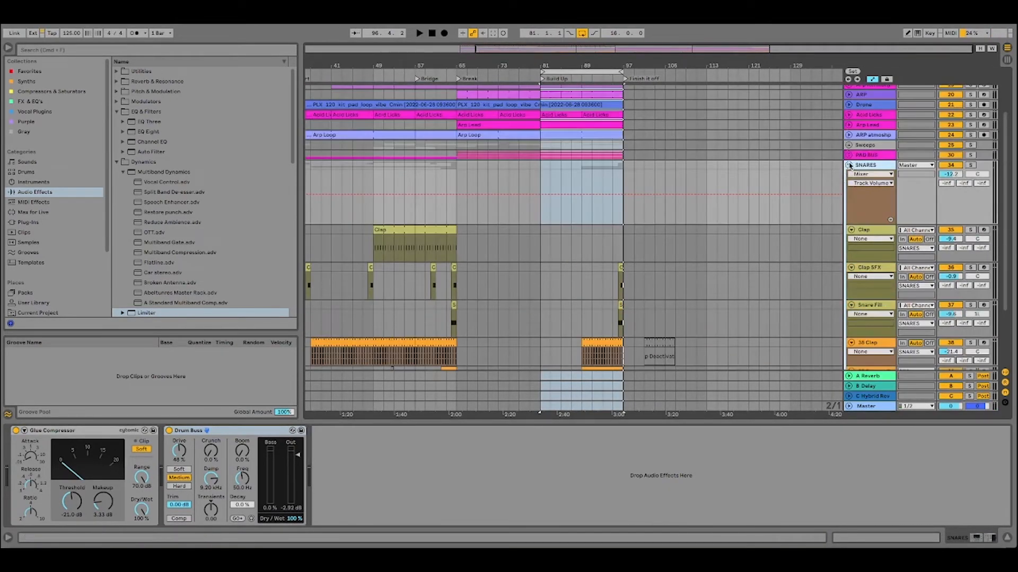
click(849, 165)
Expand and solo the Brass track, and select the 16-bar loop over the Build Up section.
click(860, 142)
click(848, 139)
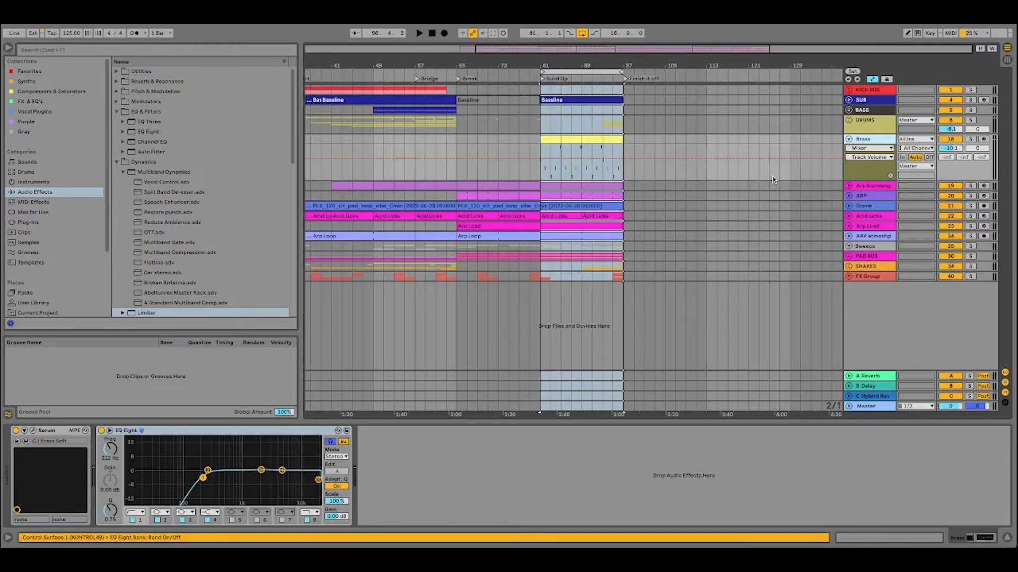
click(970, 139)
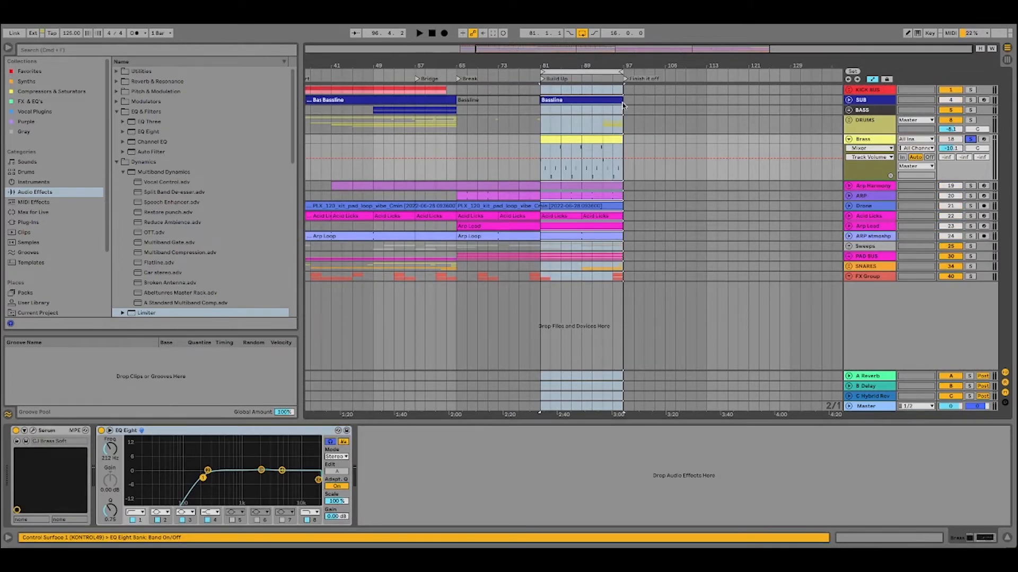
key(z)
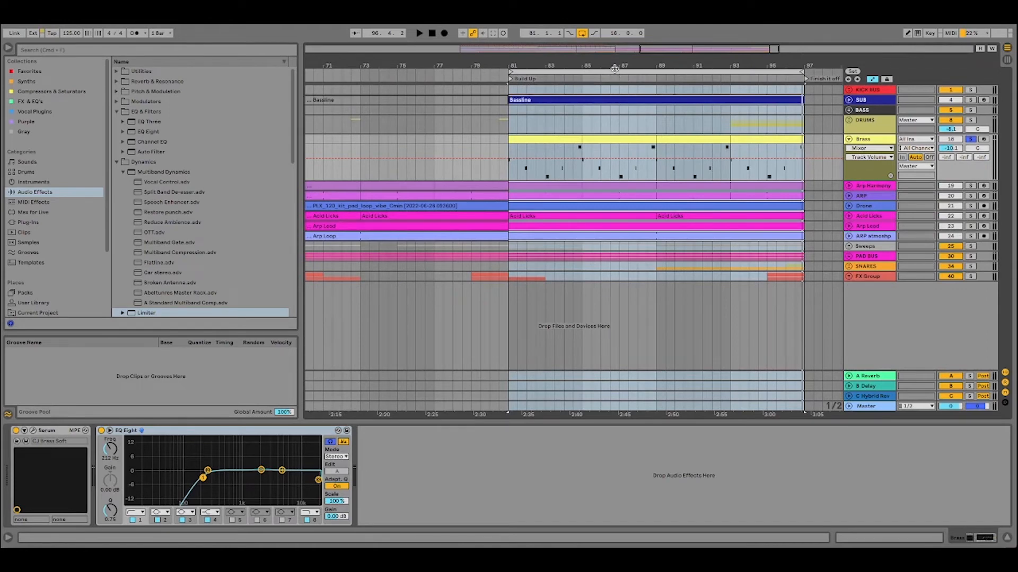
click(614, 69)
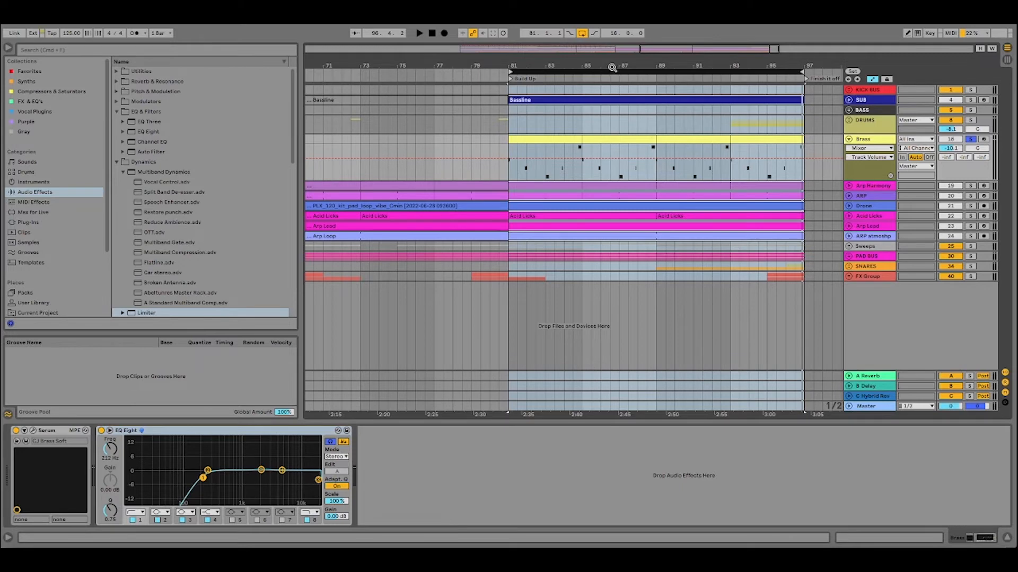
Audition the soloed Brass in the Build Up, examine its Serum instance, and close the plug-in window.
click(418, 33)
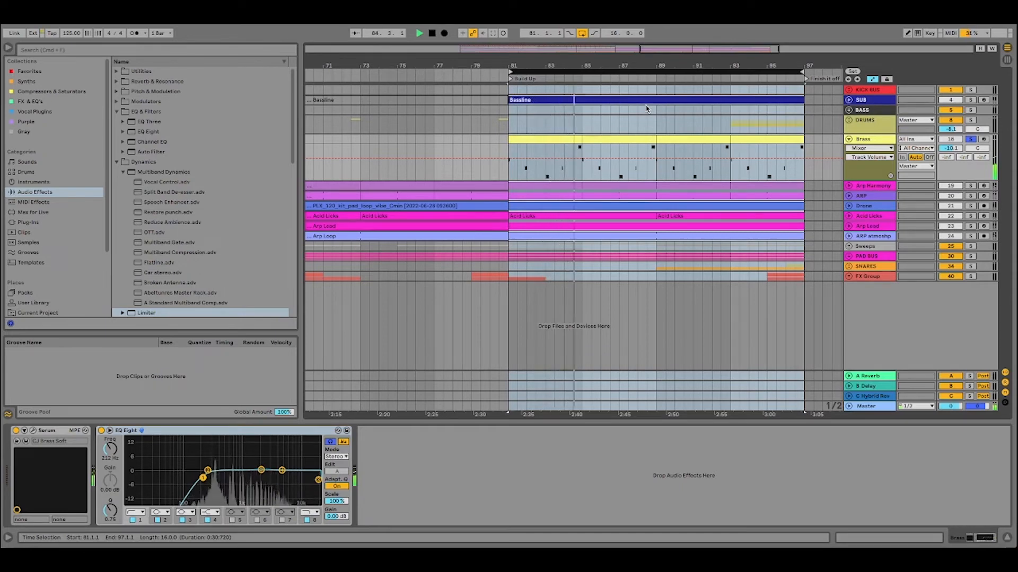
click(431, 34)
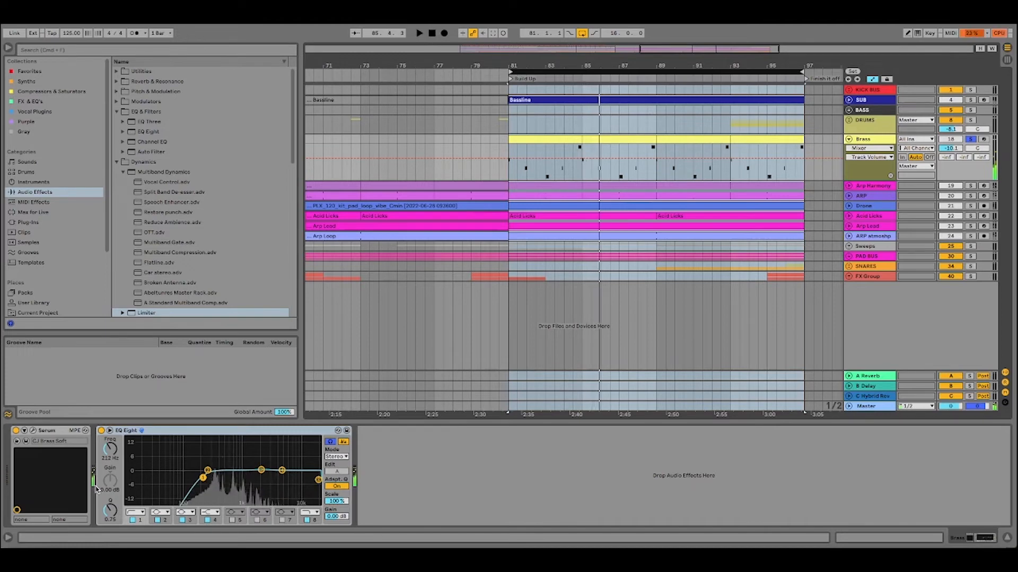
click(33, 431)
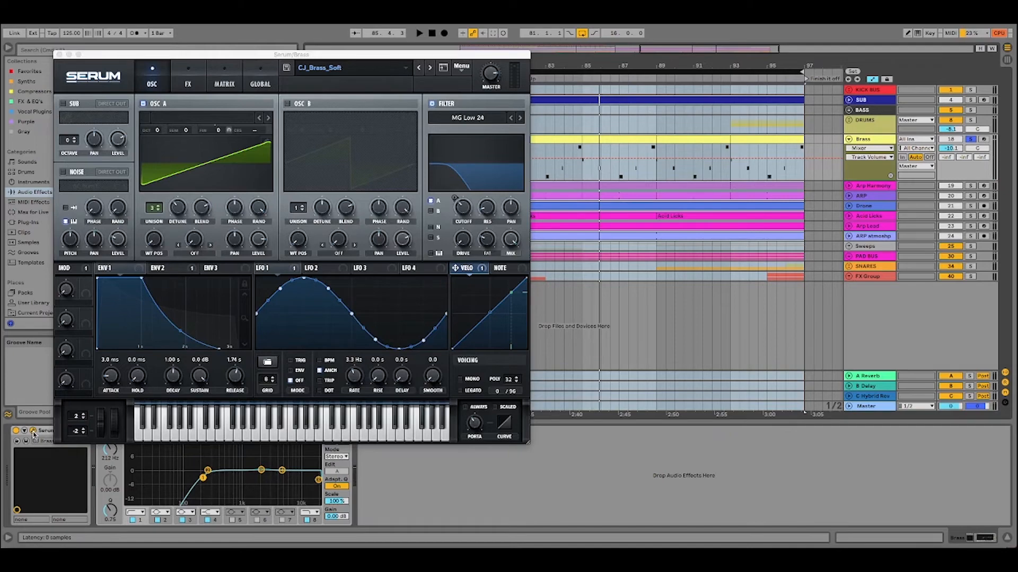
click(33, 431)
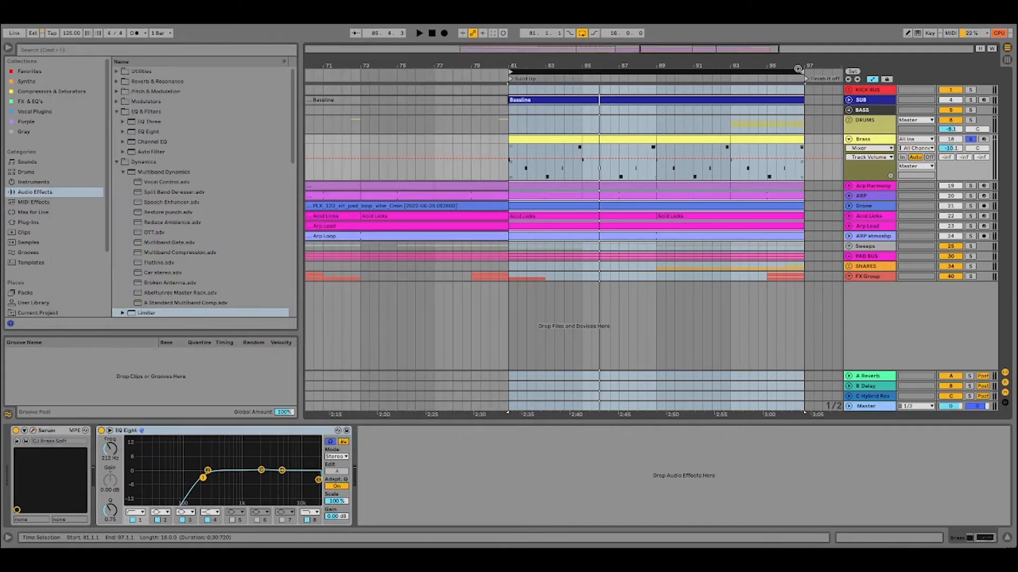
Extend the loop to 64 bars beginning at the Start marker, and unsolo and collapse the Brass track.
drag(657, 65, 648, 33)
drag(619, 71, 431, 71)
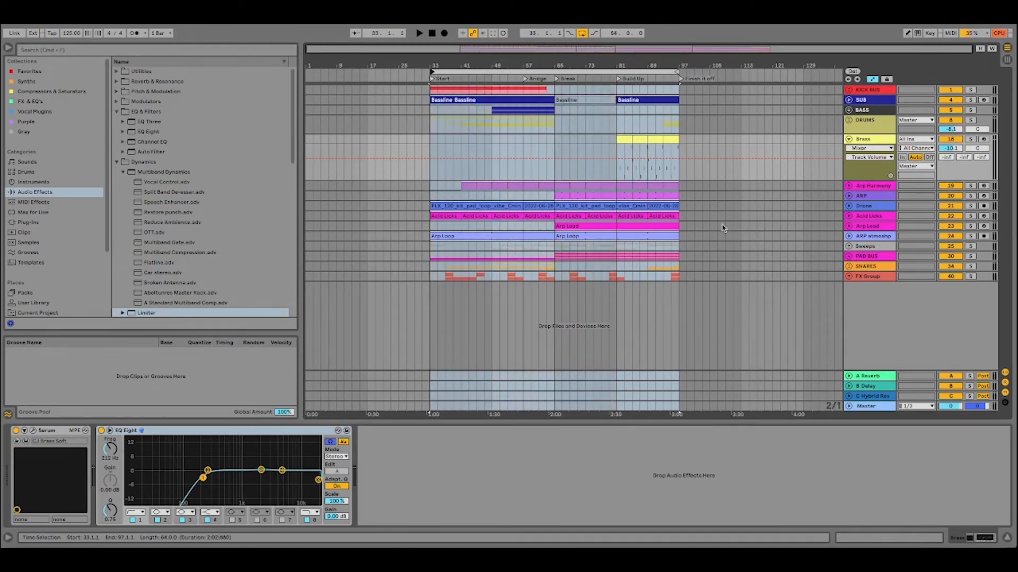
click(850, 139)
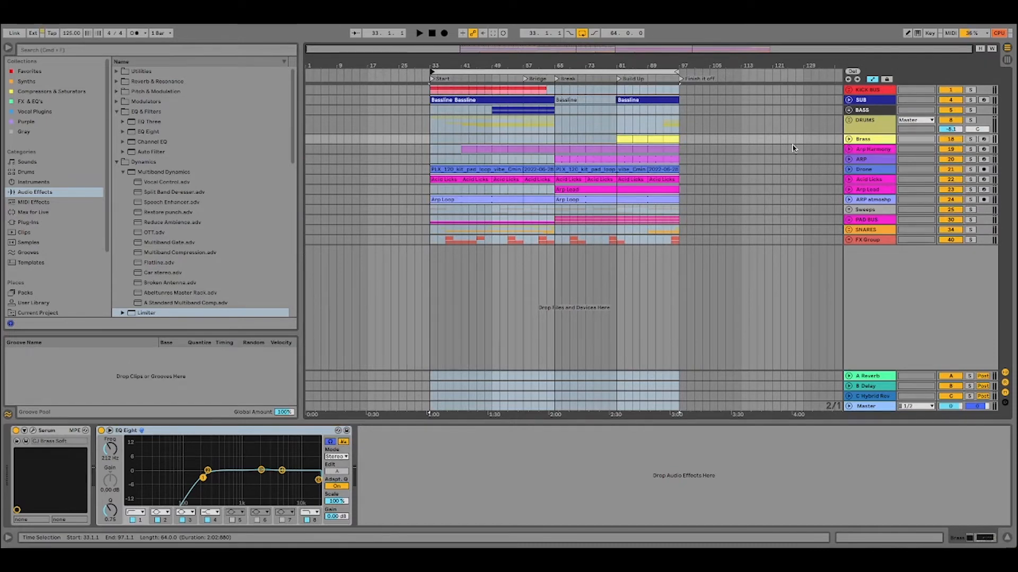
Set the loop length to 72 bars from the Start marker and play the full arrangement past the Finish it off marker.
drag(695, 65, 761, 72)
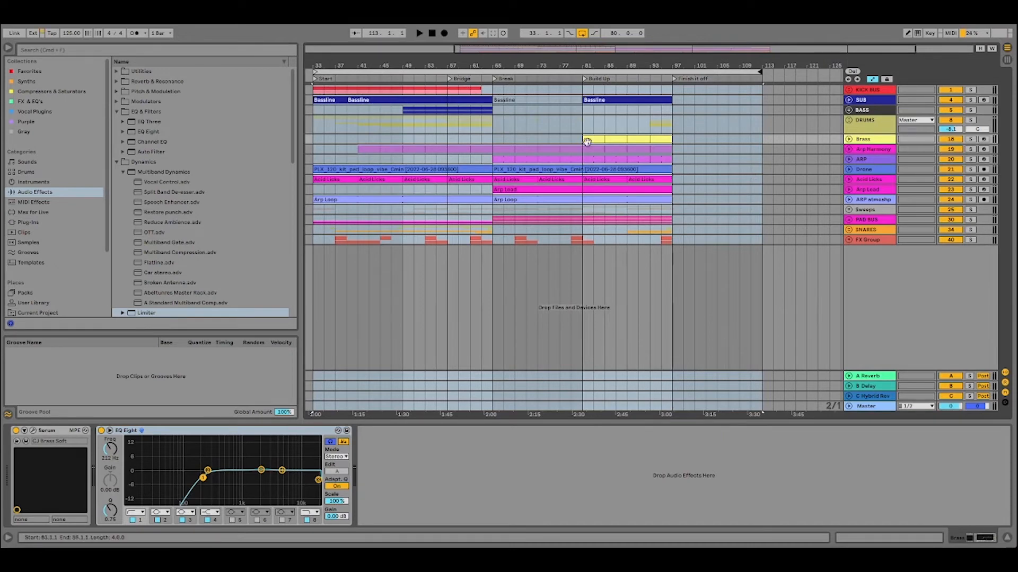
drag(578, 63, 597, 54)
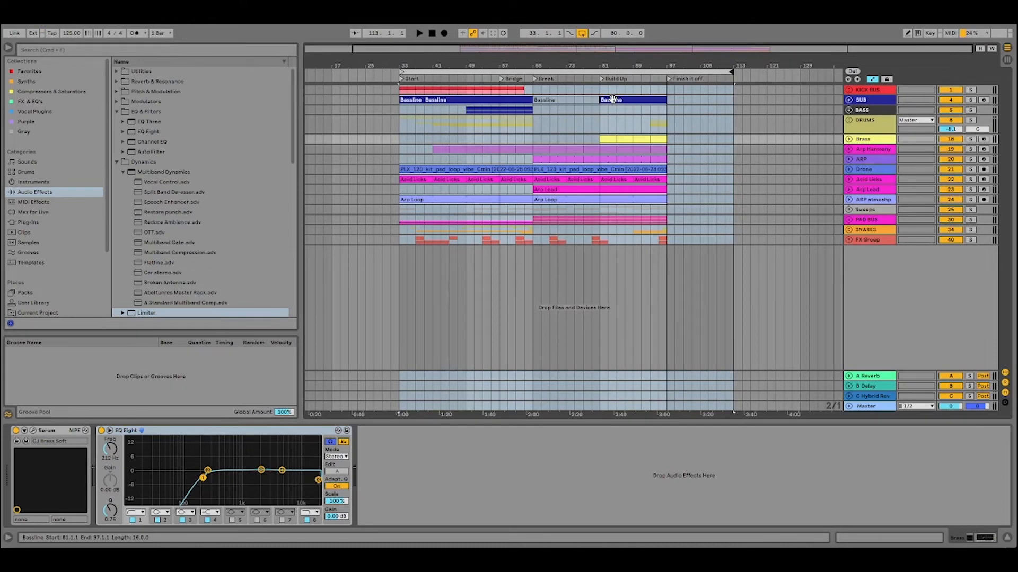
click(546, 70)
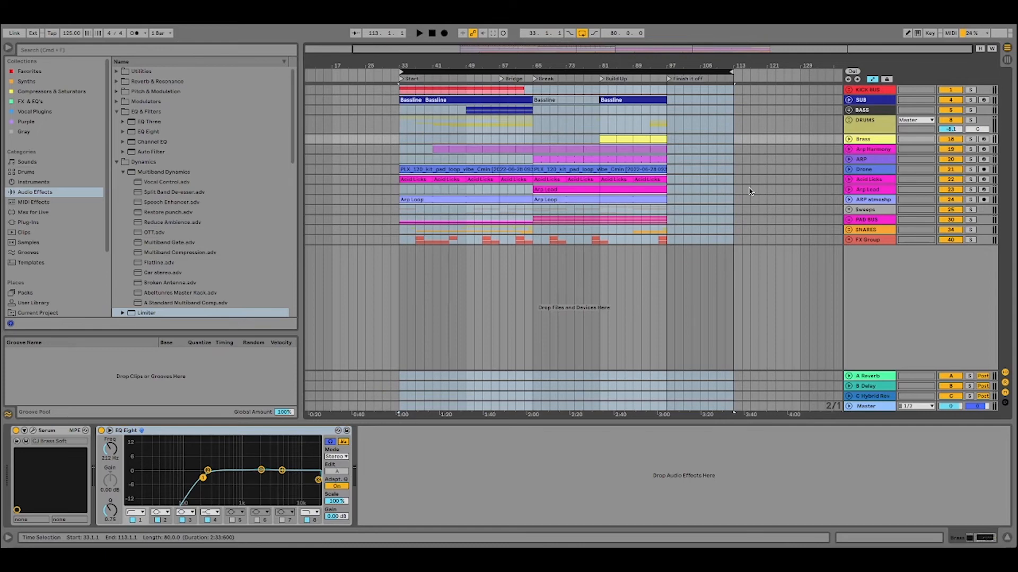
drag(732, 71, 699, 80)
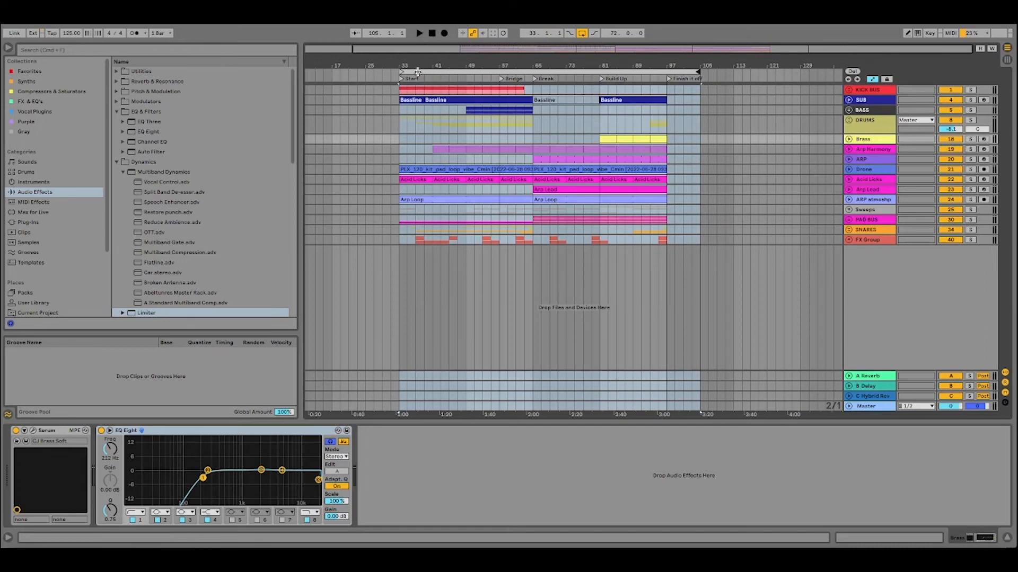
click(420, 33)
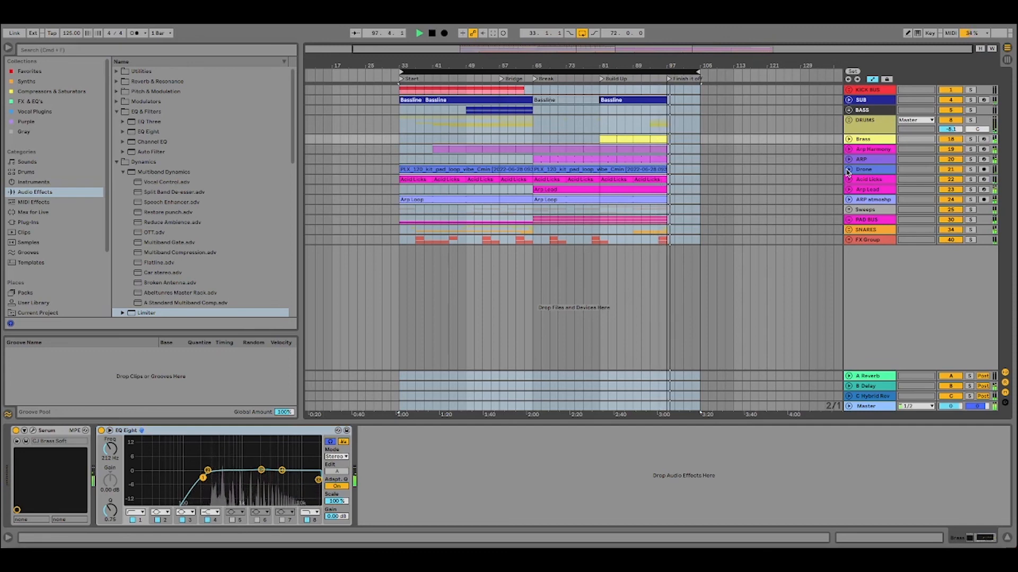
click(431, 34)
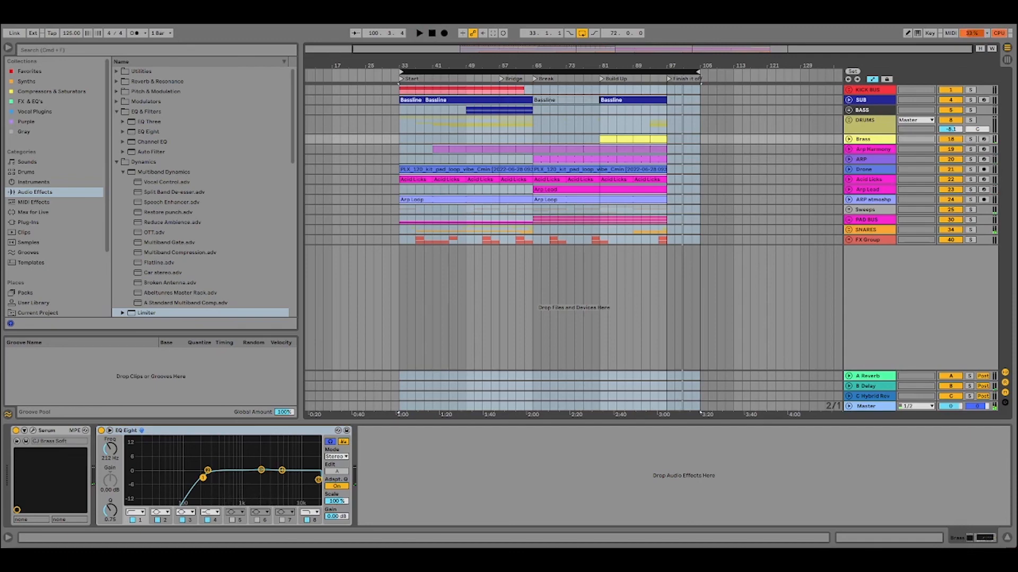